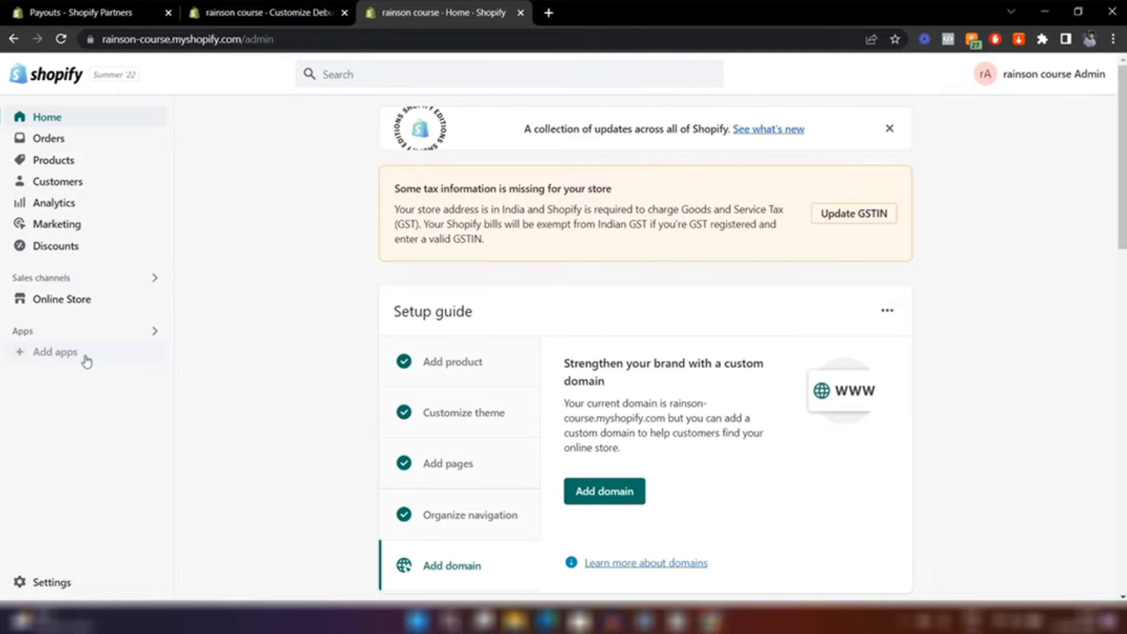
Step: Open the Shopify App Store from the admin's app suggestions and continue with the existing store account
left_click(56, 352)
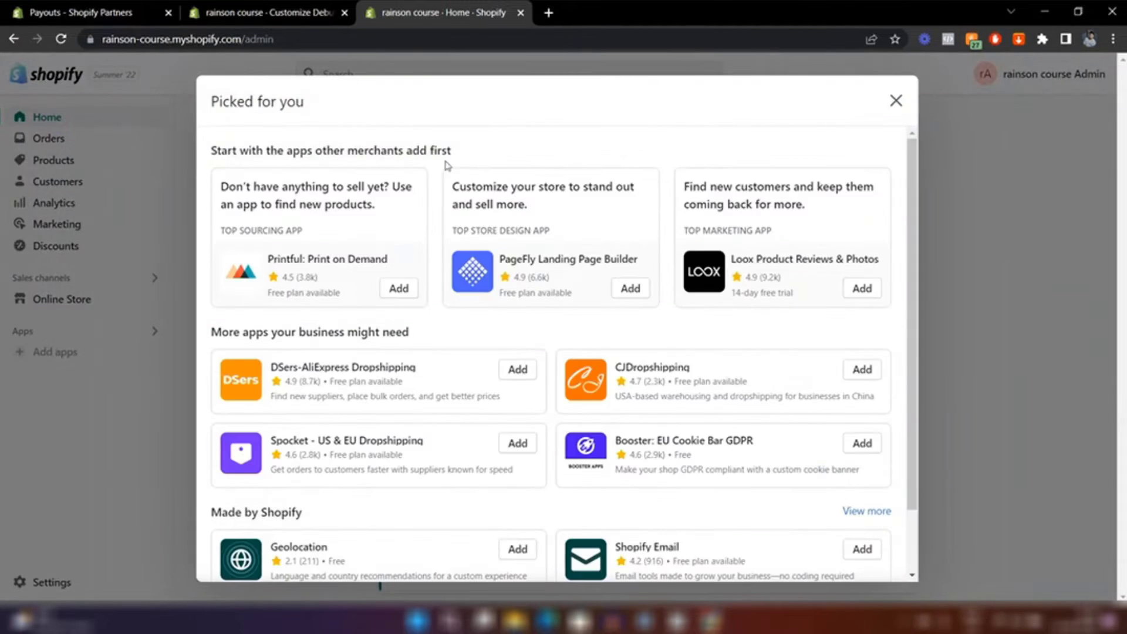
scroll(429, 331, "down", 2)
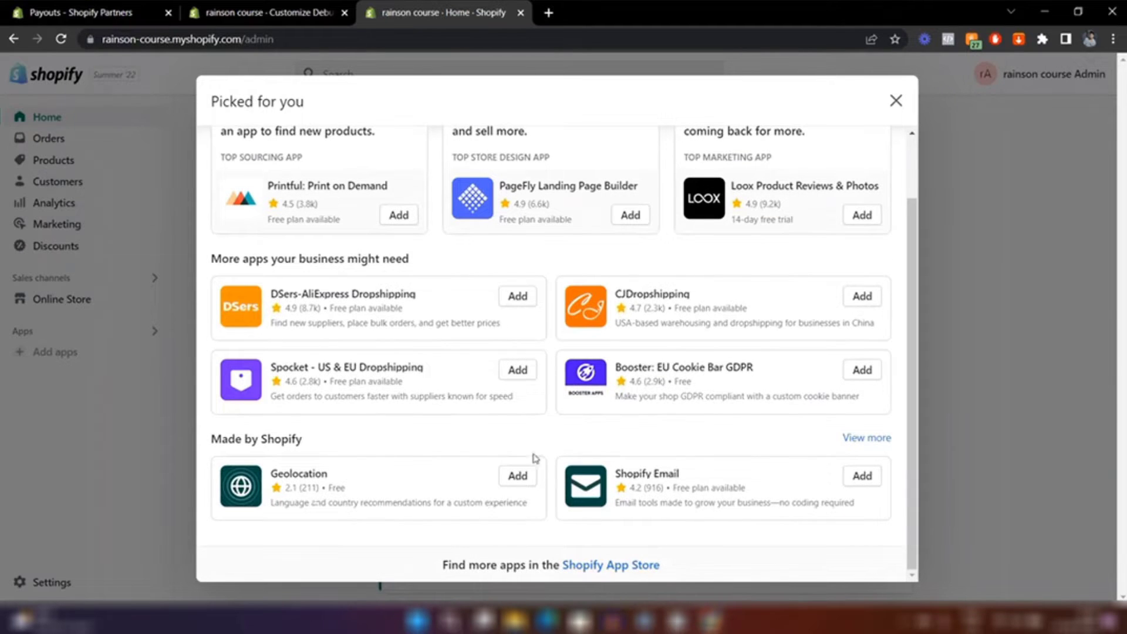
left_click(615, 565)
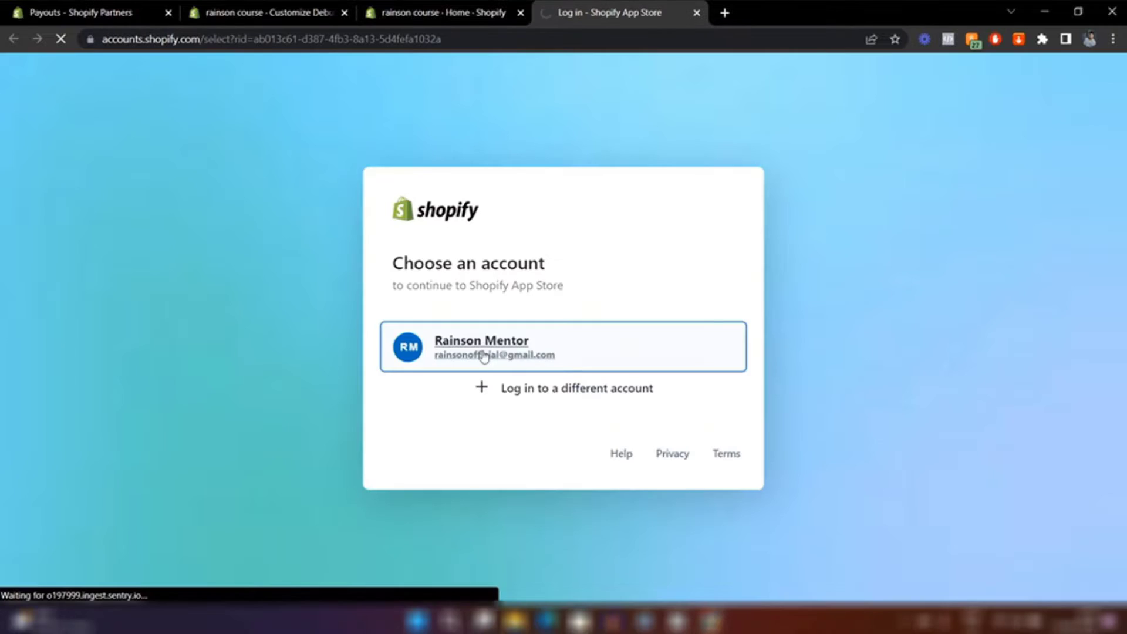
left_click(455, 343)
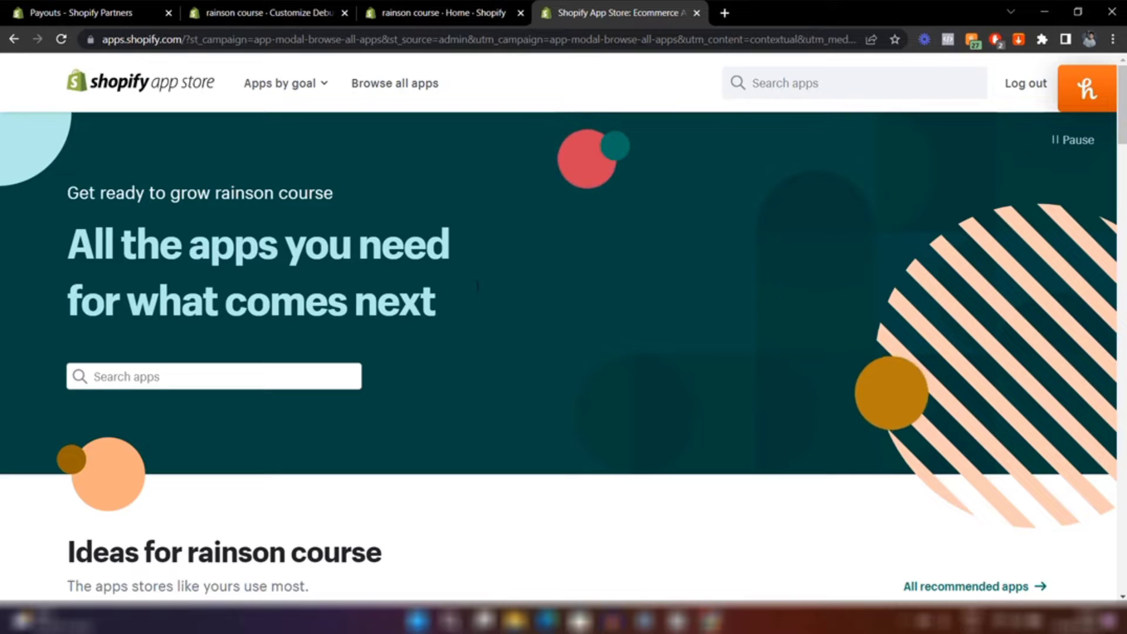
Step: Search the app store for "judge me" and open the Judge.me Product Reviews listing
left_click(759, 88)
type("ju")
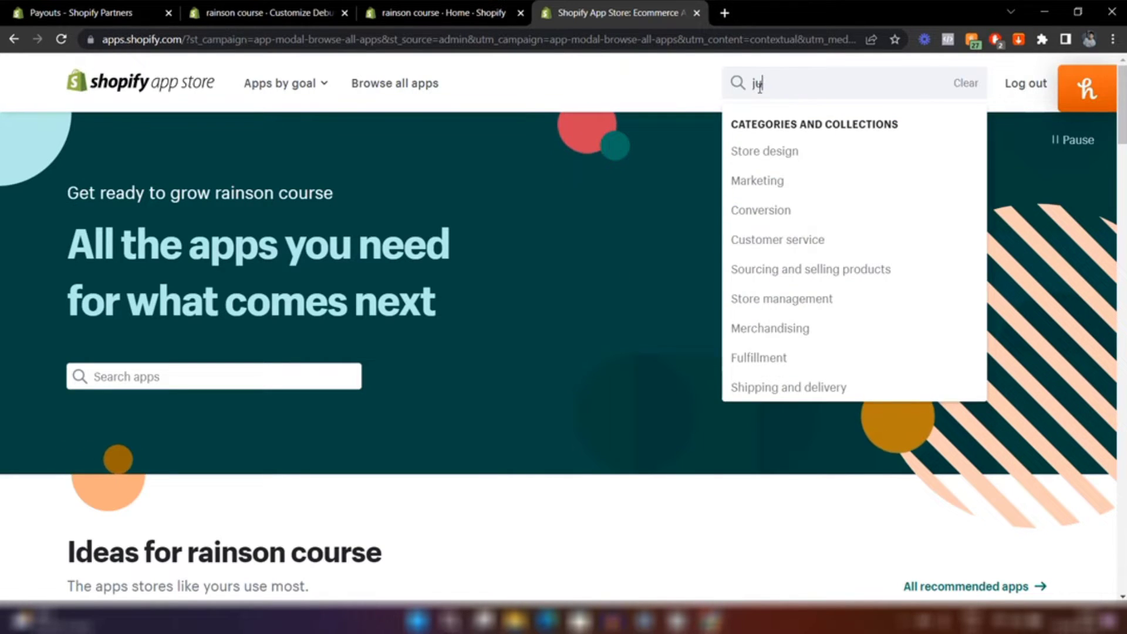
type("dge me")
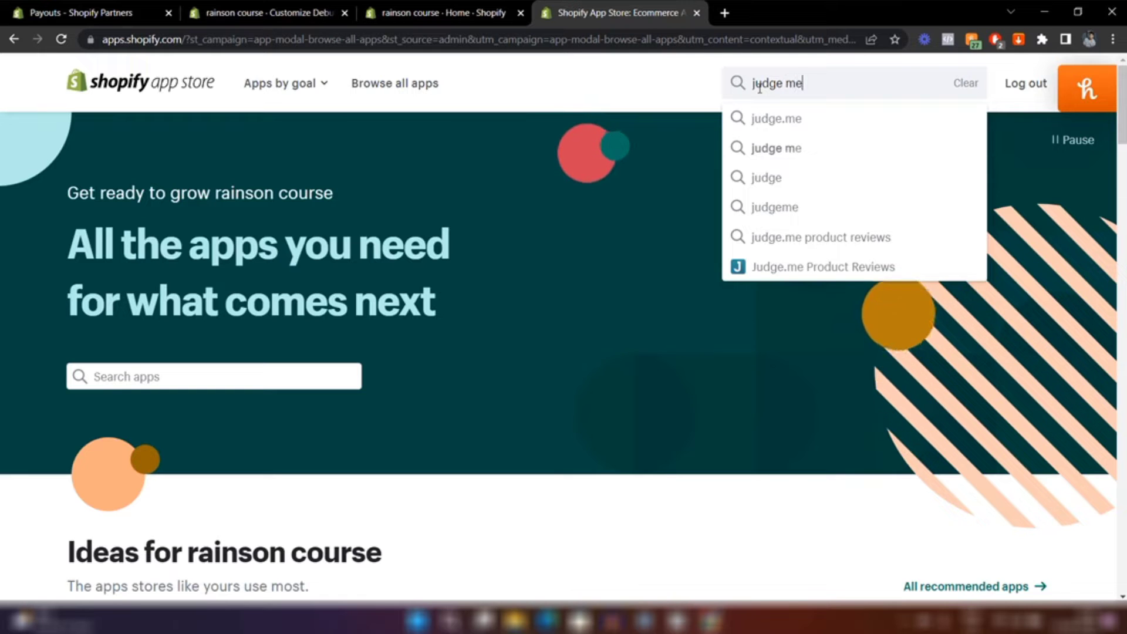
key("Return")
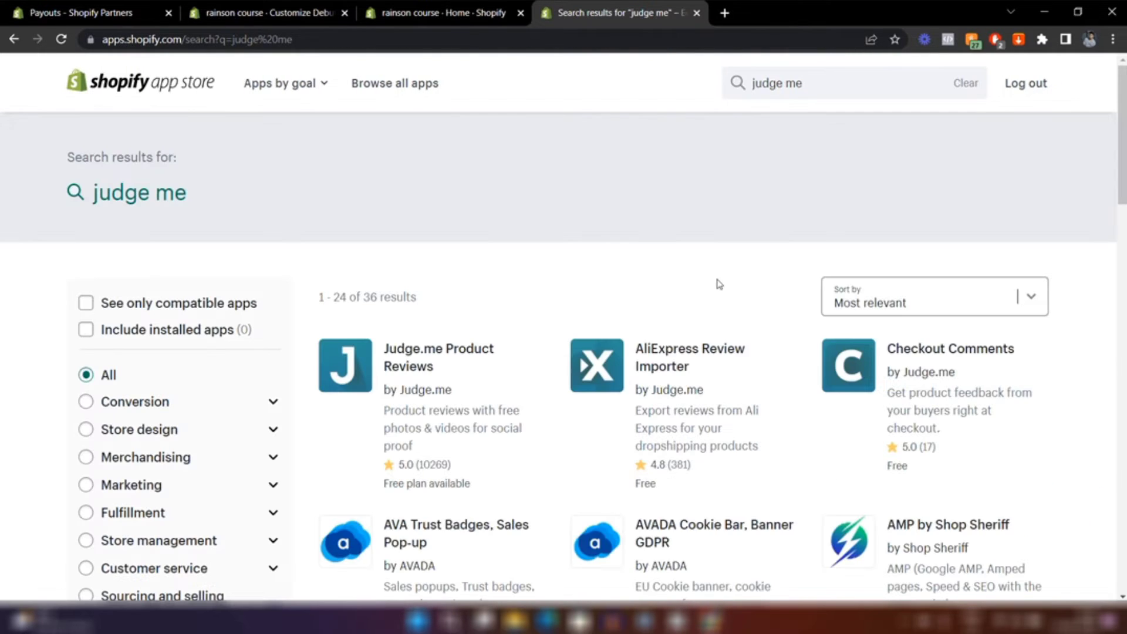
scroll(719, 284, "down", 10)
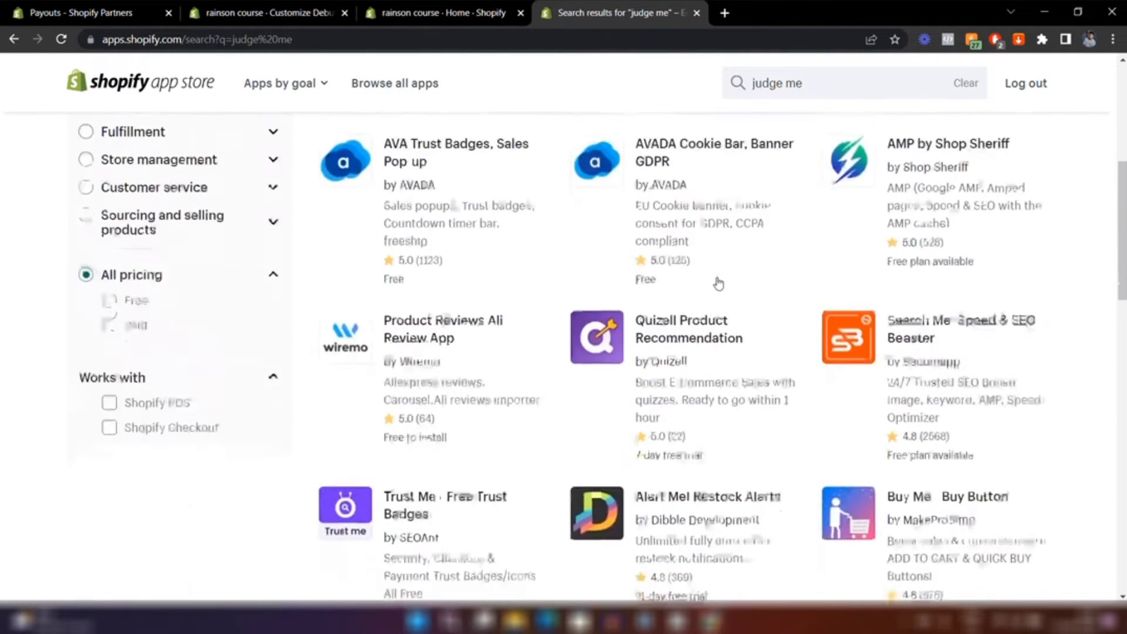
scroll(718, 284, "up", 10)
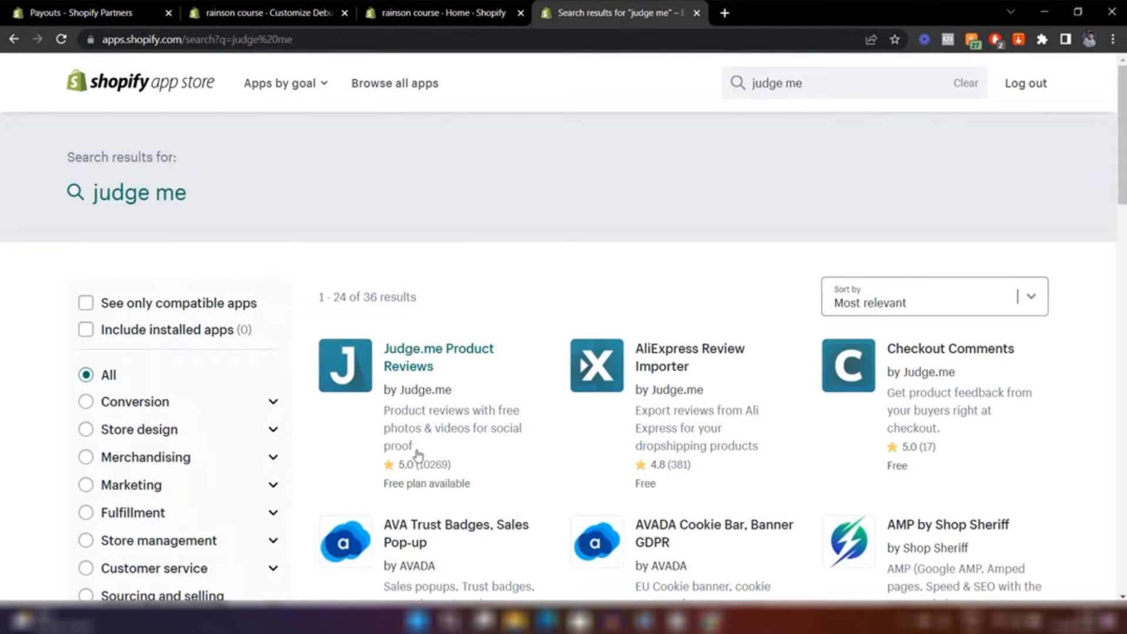
left_click(428, 368)
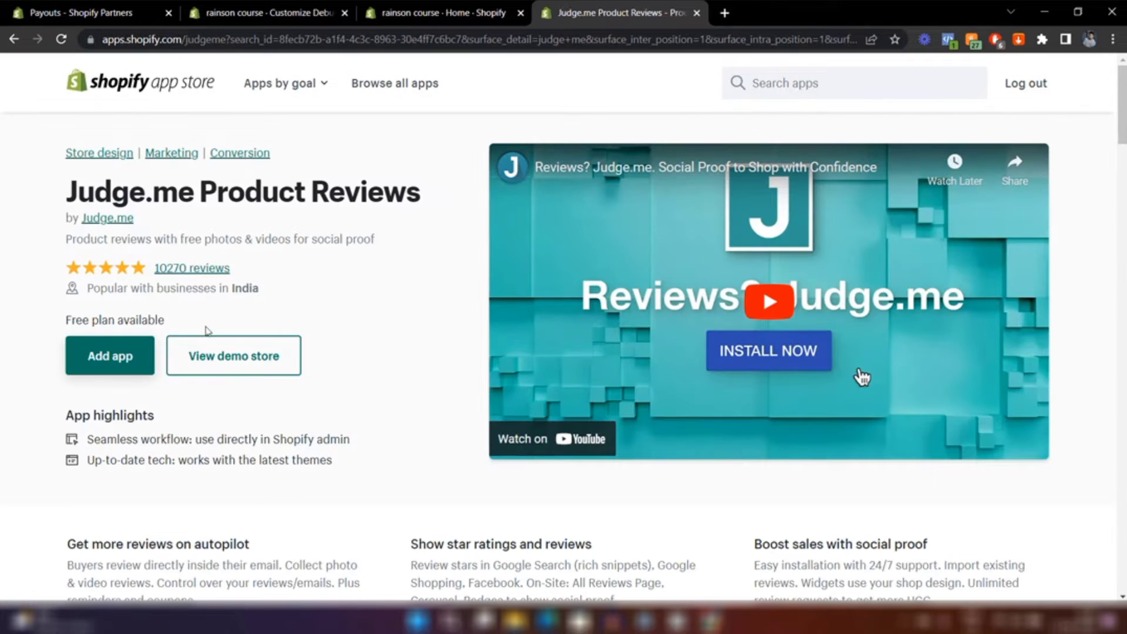
Step: Install Judge.me Product Reviews in the store and complete its onboarding with widgets on the current live theme
left_click(117, 351)
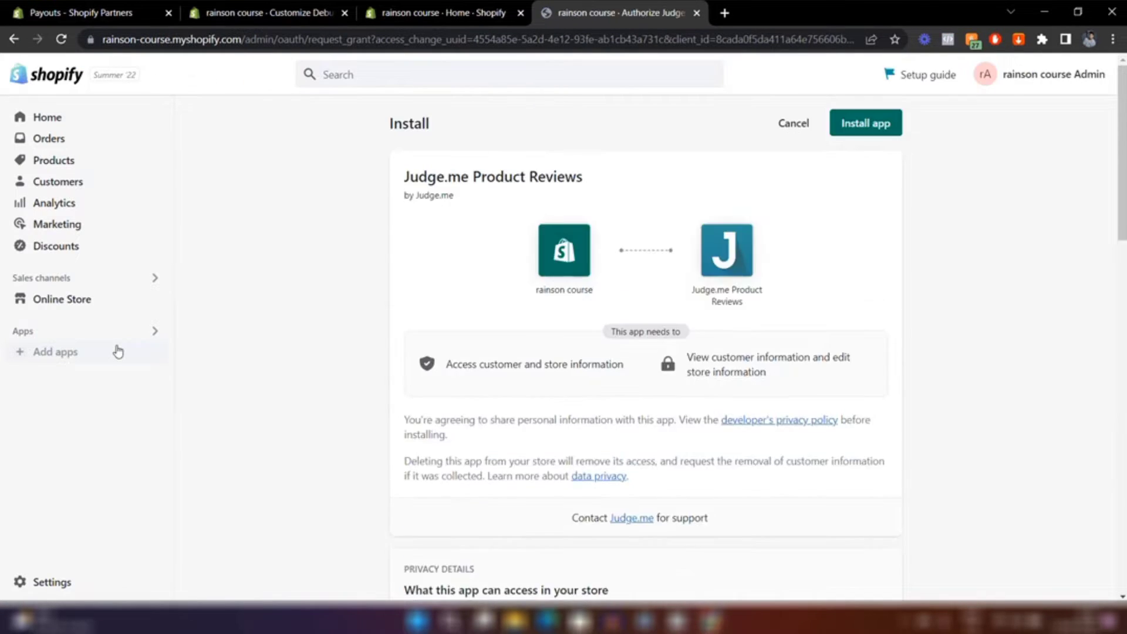
left_click(867, 125)
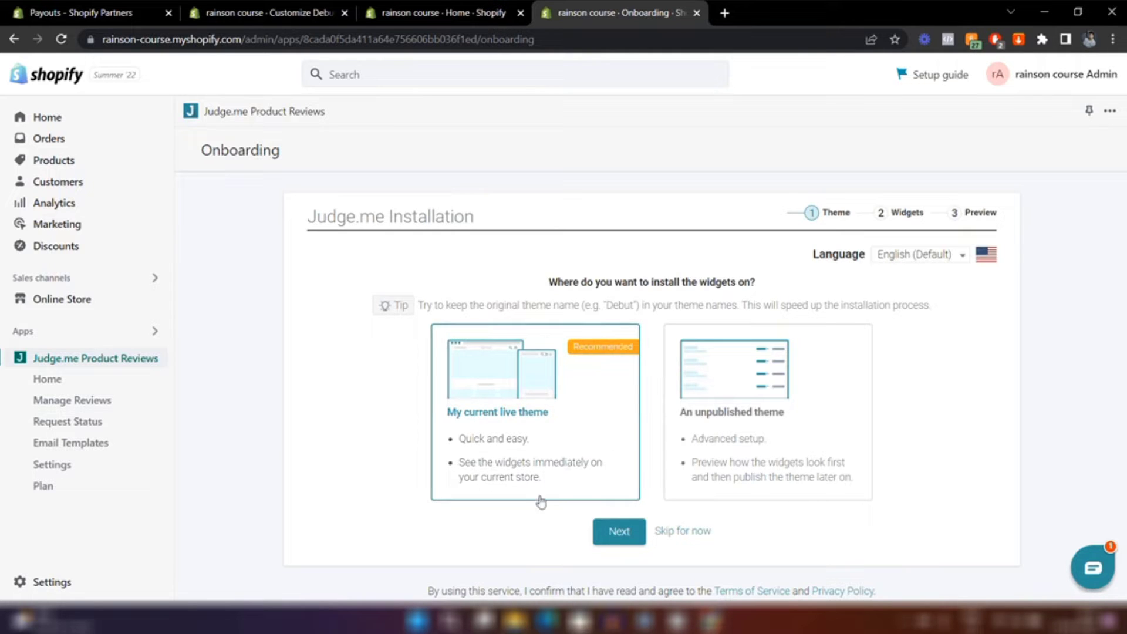
left_click(607, 530)
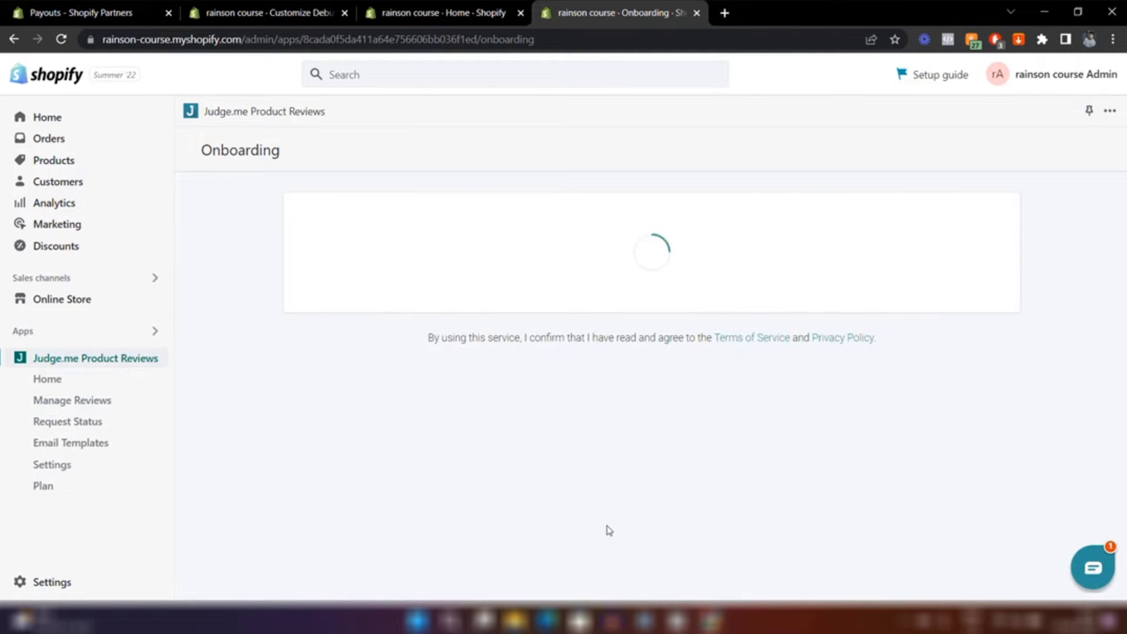
left_click(608, 530)
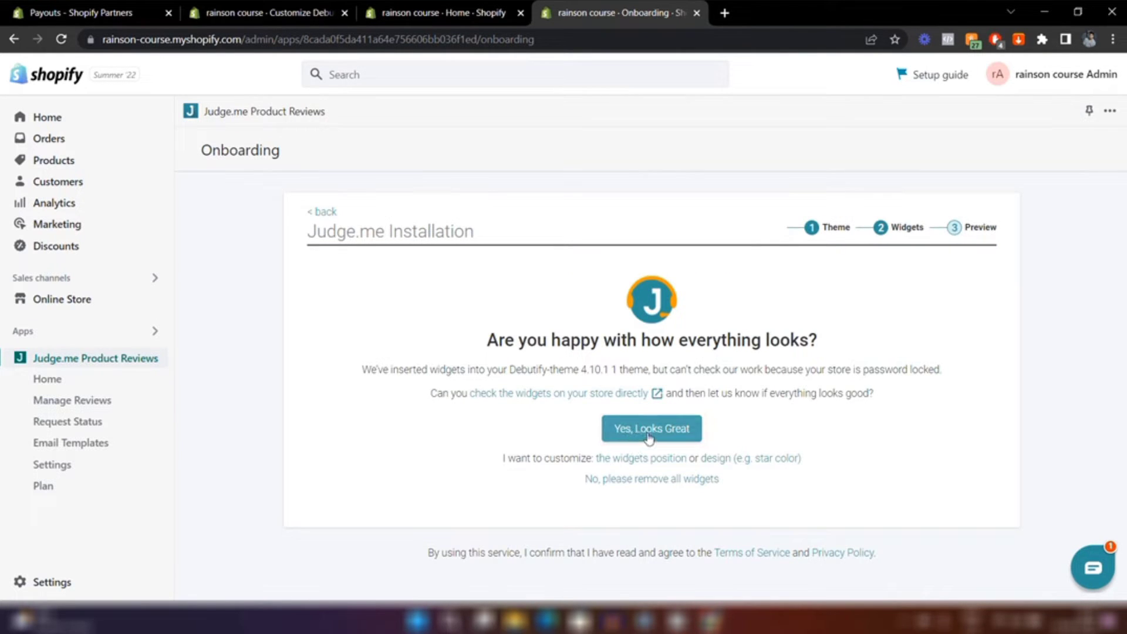
left_click(649, 436)
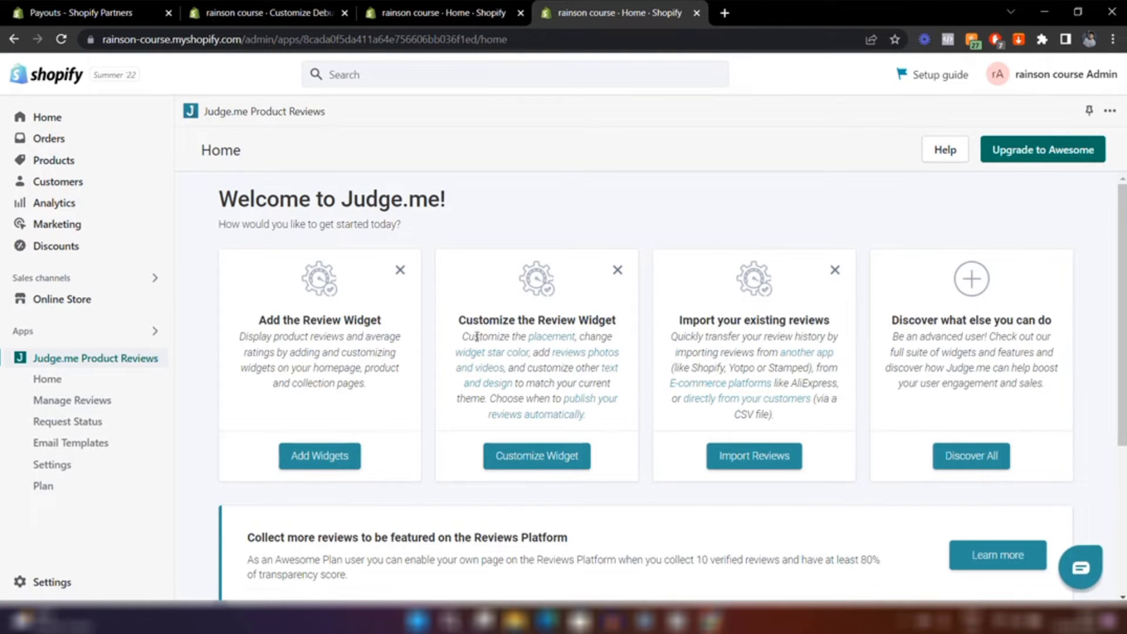
Step: Switch to the theme editor and examine the 360° ActiVest product page for a reviews area, down to the related products
left_click(276, 12)
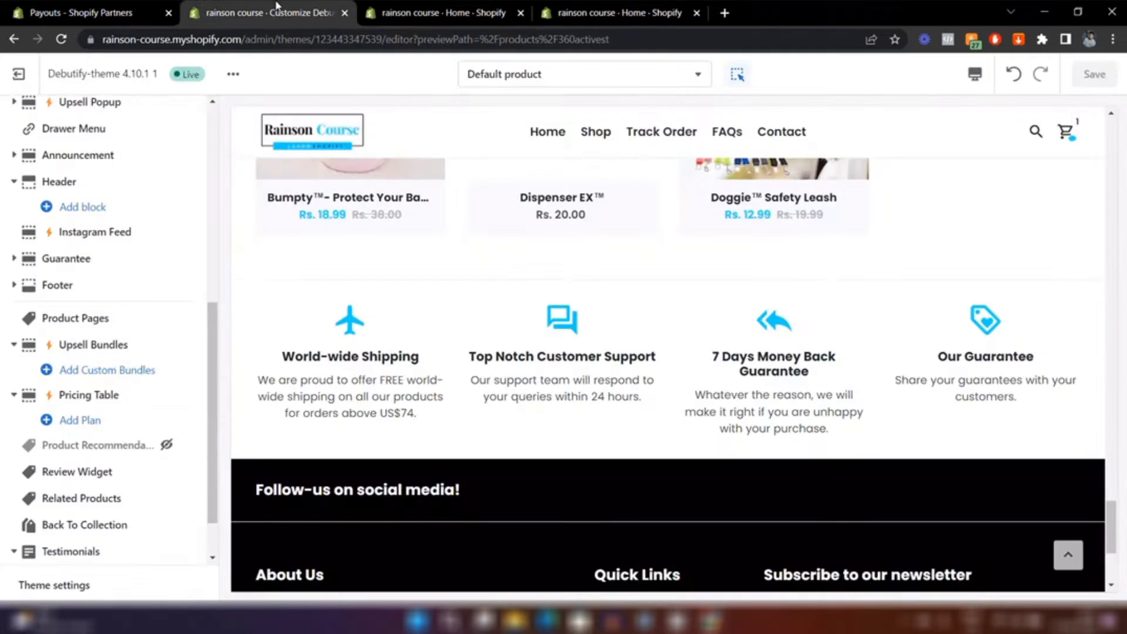
scroll(588, 253, "up", 10)
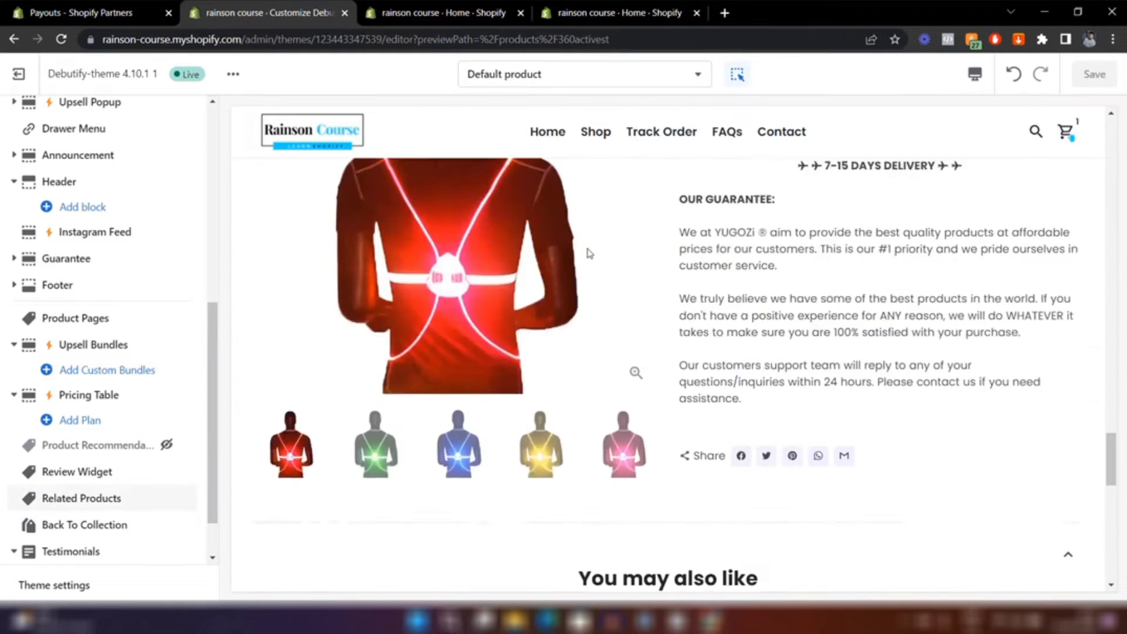
scroll(591, 258, "up", 8)
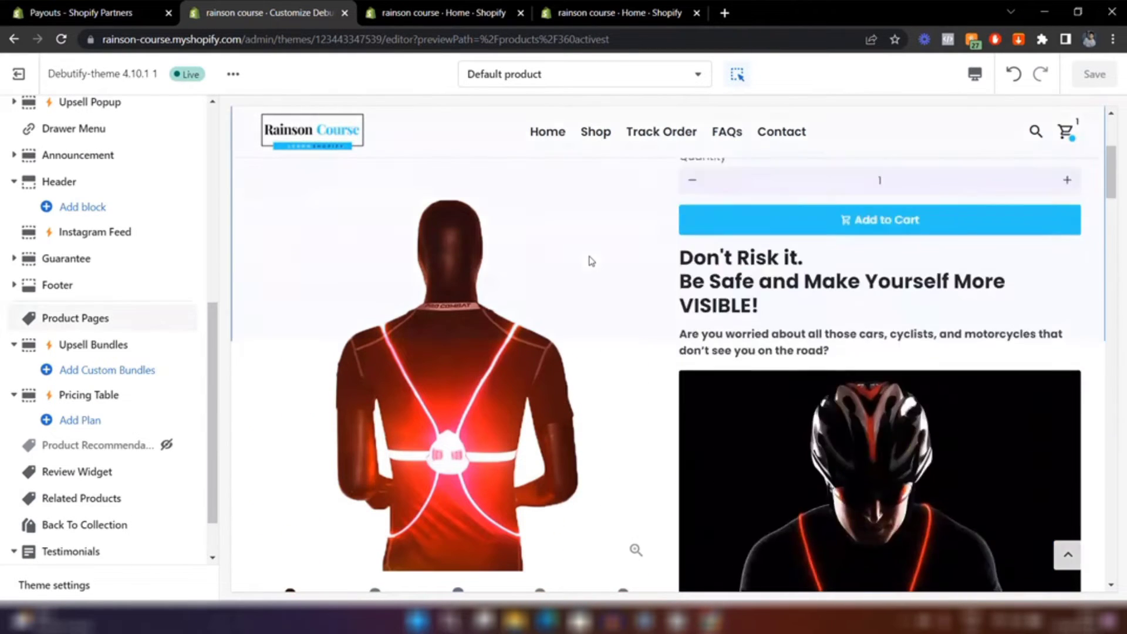
scroll(692, 380, "down", 5)
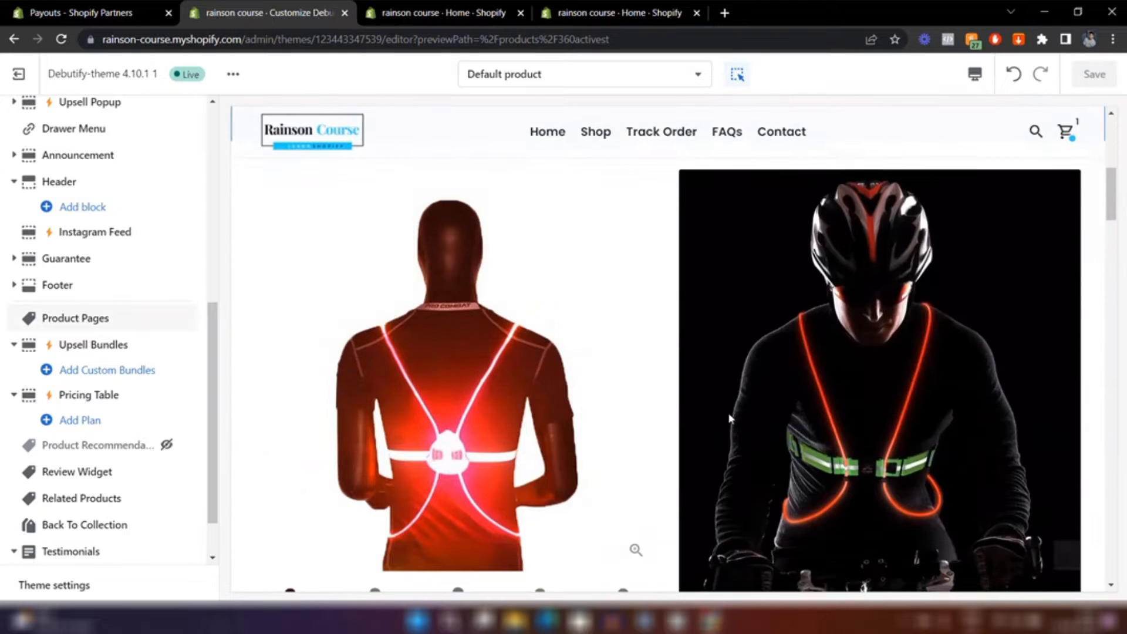
scroll(729, 415, "up", 5)
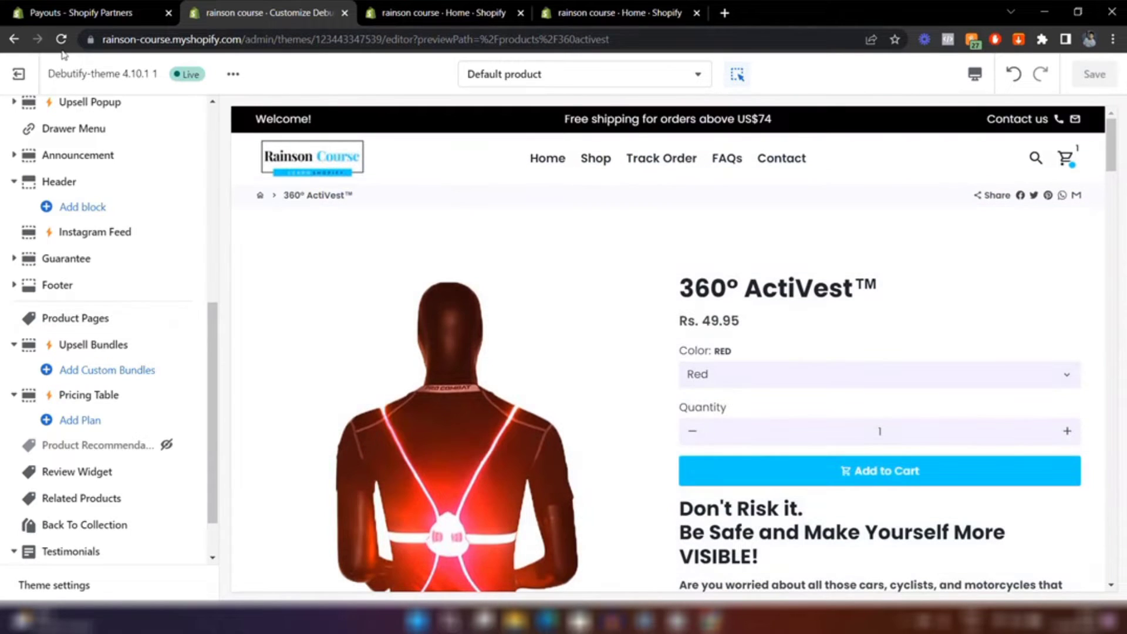
scroll(468, 361, "down", 10)
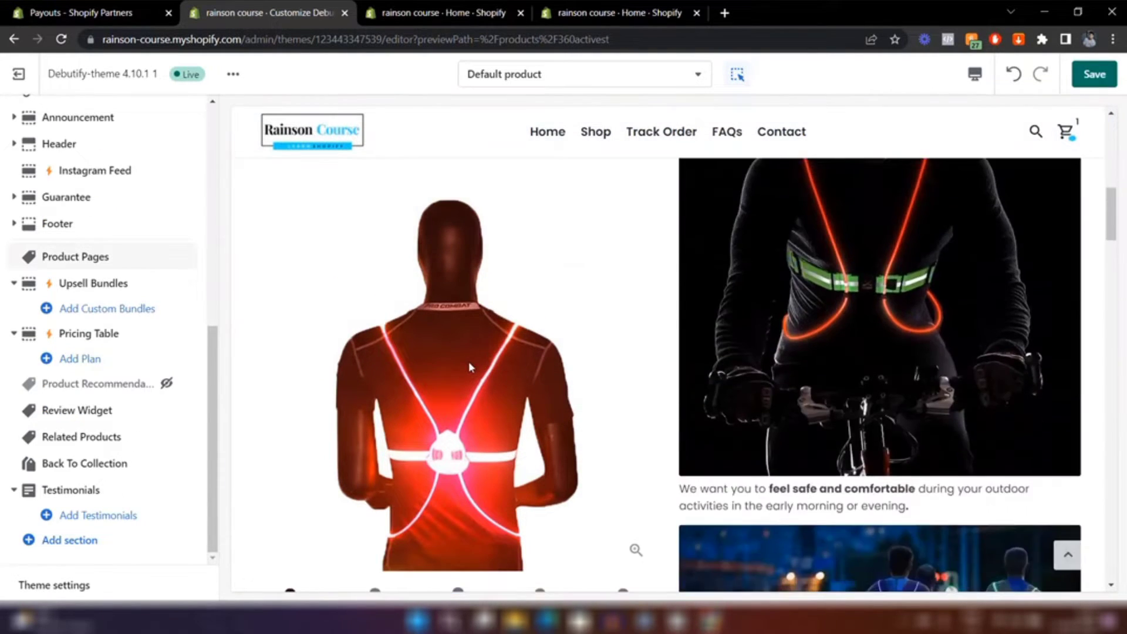
scroll(468, 359, "down", 15)
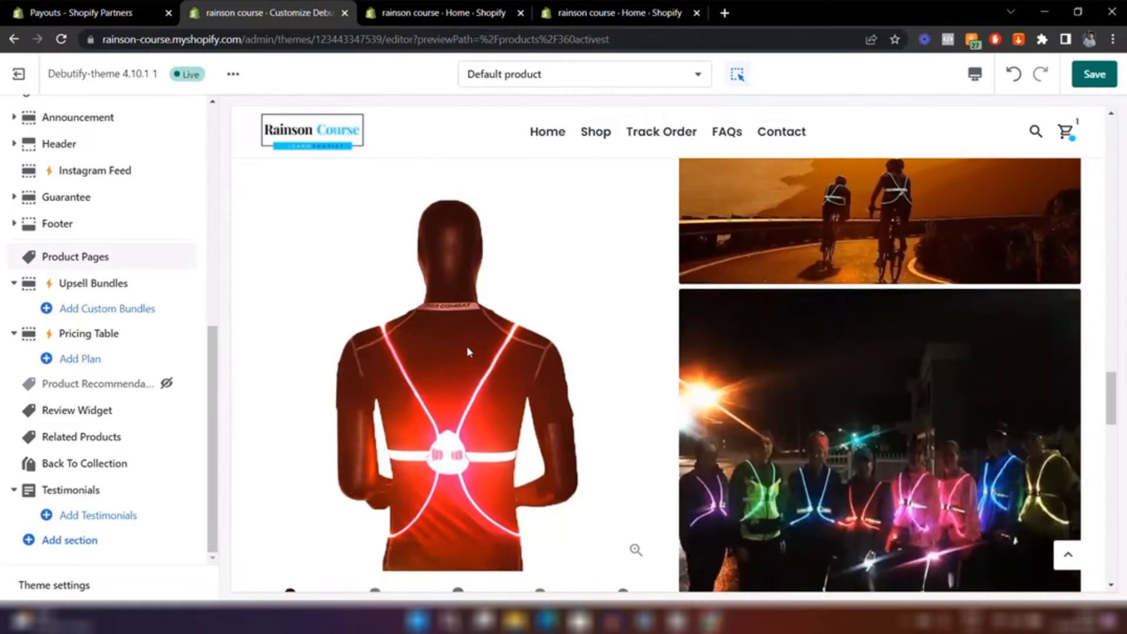
scroll(468, 351, "down", 8)
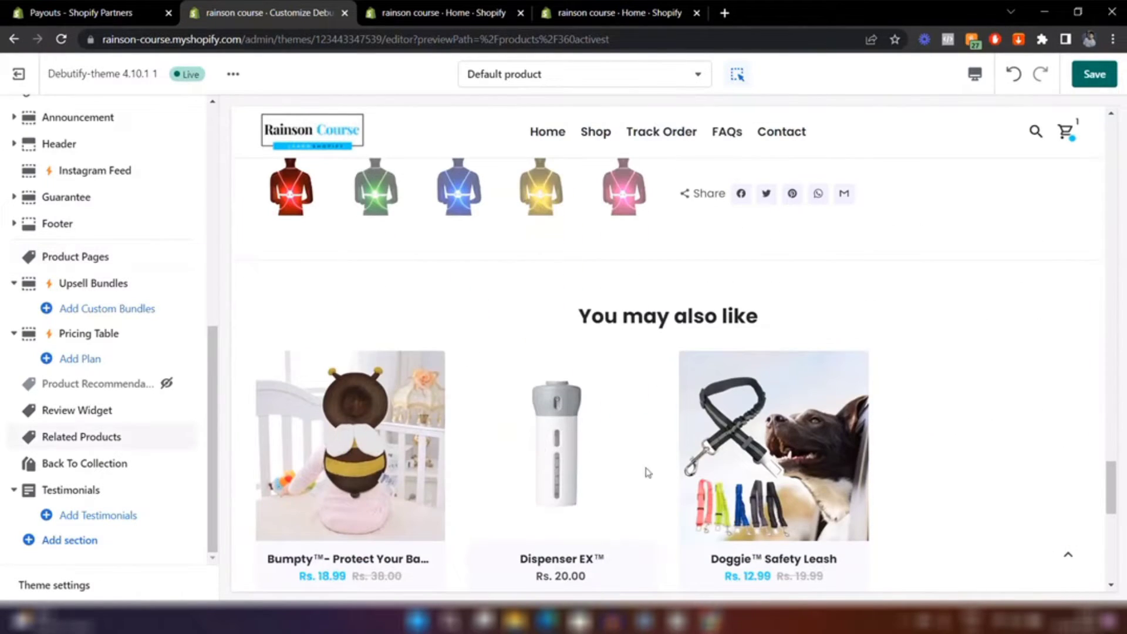
scroll(449, 329, "down", 2)
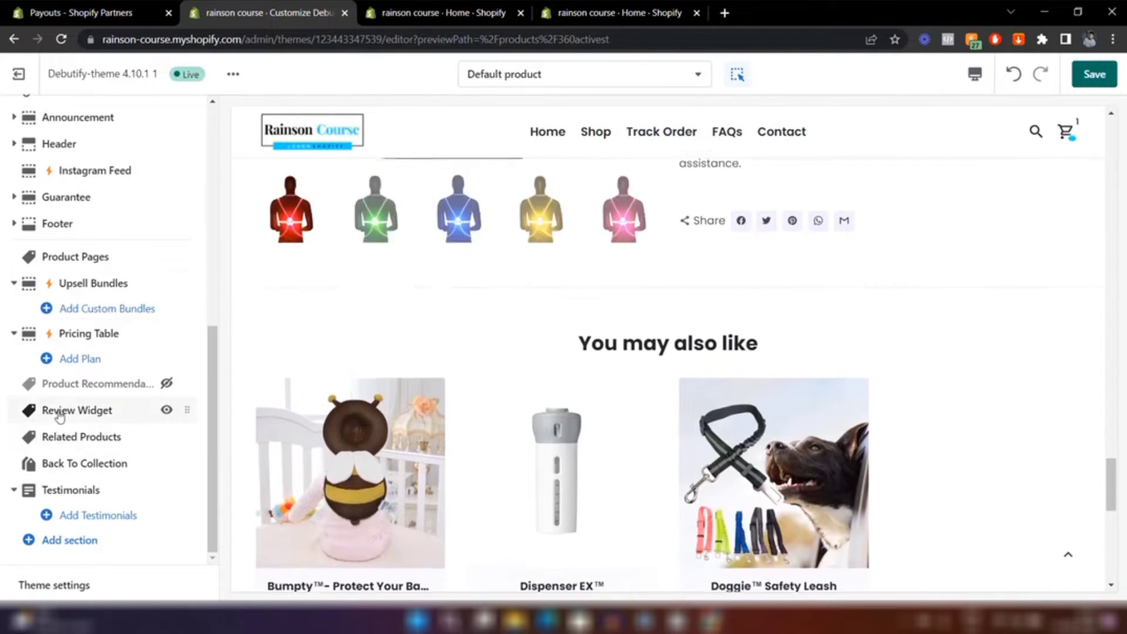
Step: Choose Judge.me as the review app in the Review Widget's theme settings and check the product page preview
left_click(92, 411)
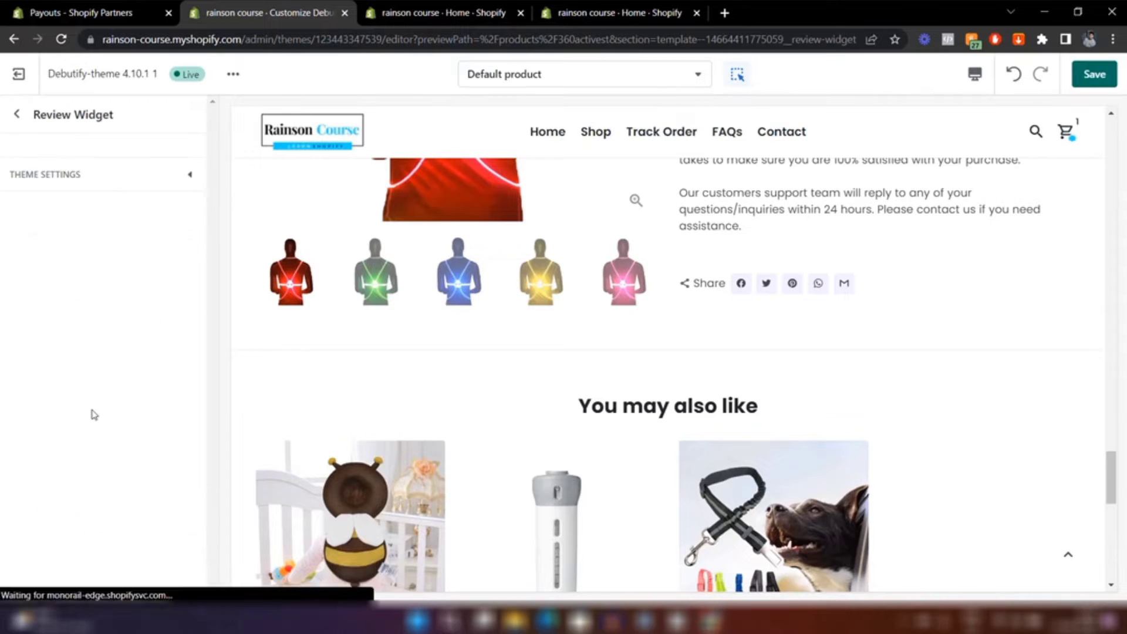
left_click(40, 184)
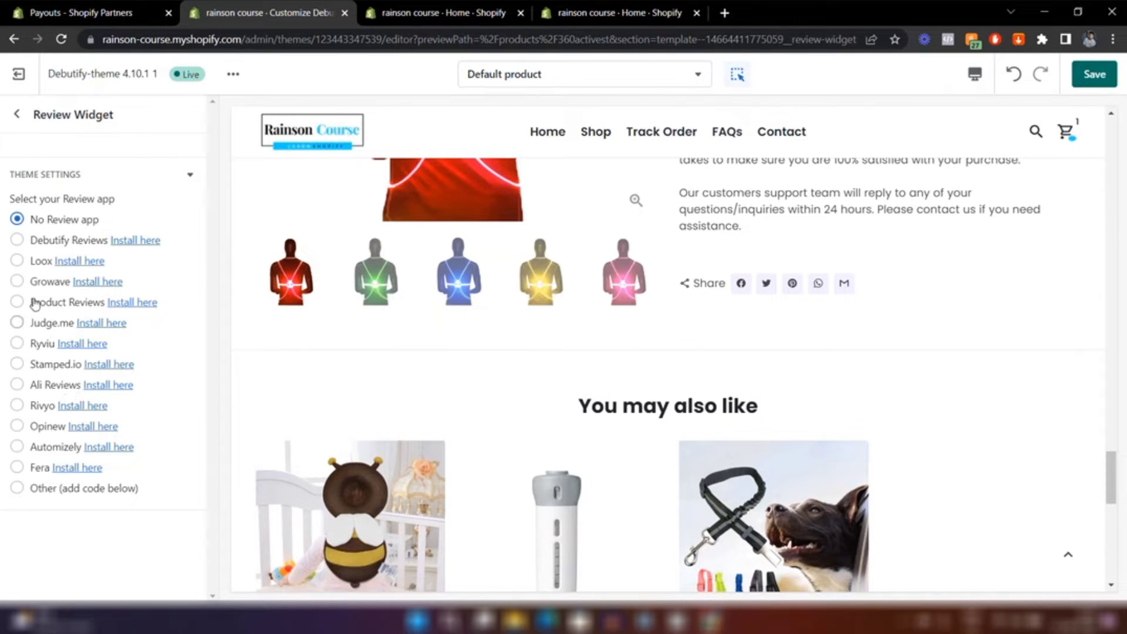
left_click(17, 322)
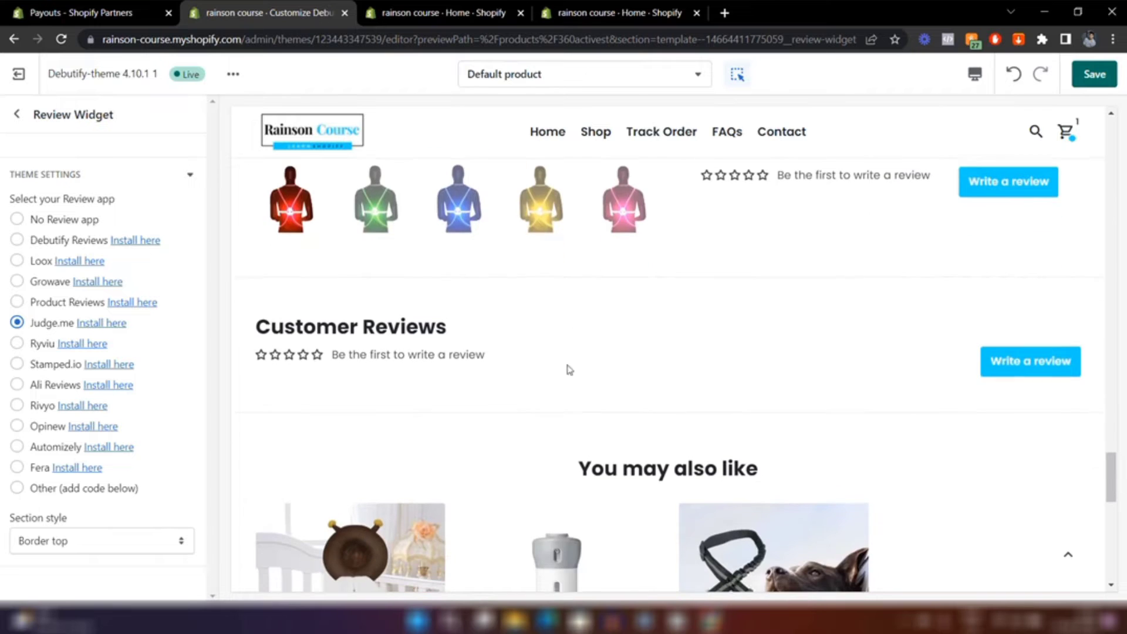
scroll(774, 421, "up", 4)
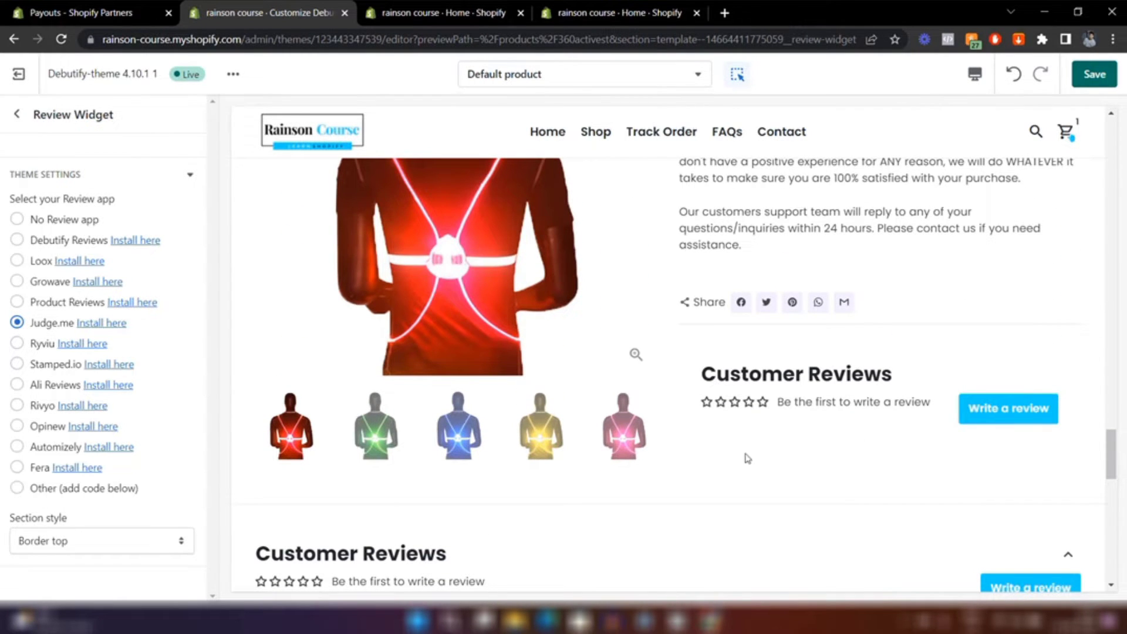
scroll(789, 343, "up", 4)
scroll(862, 359, "up", 20)
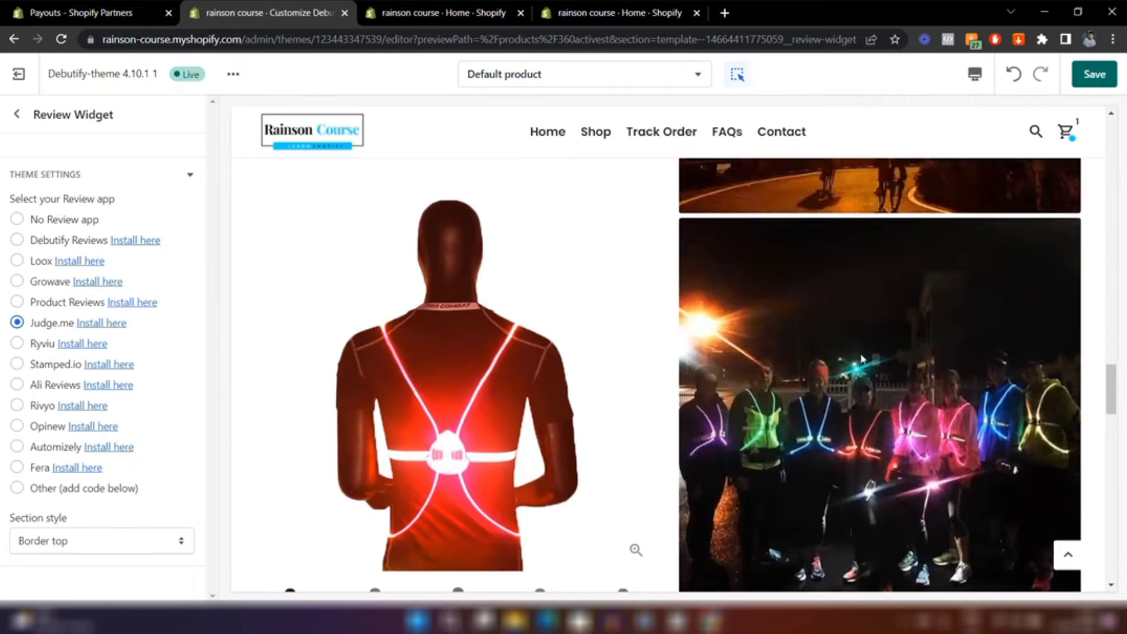
scroll(862, 358, "up", 5)
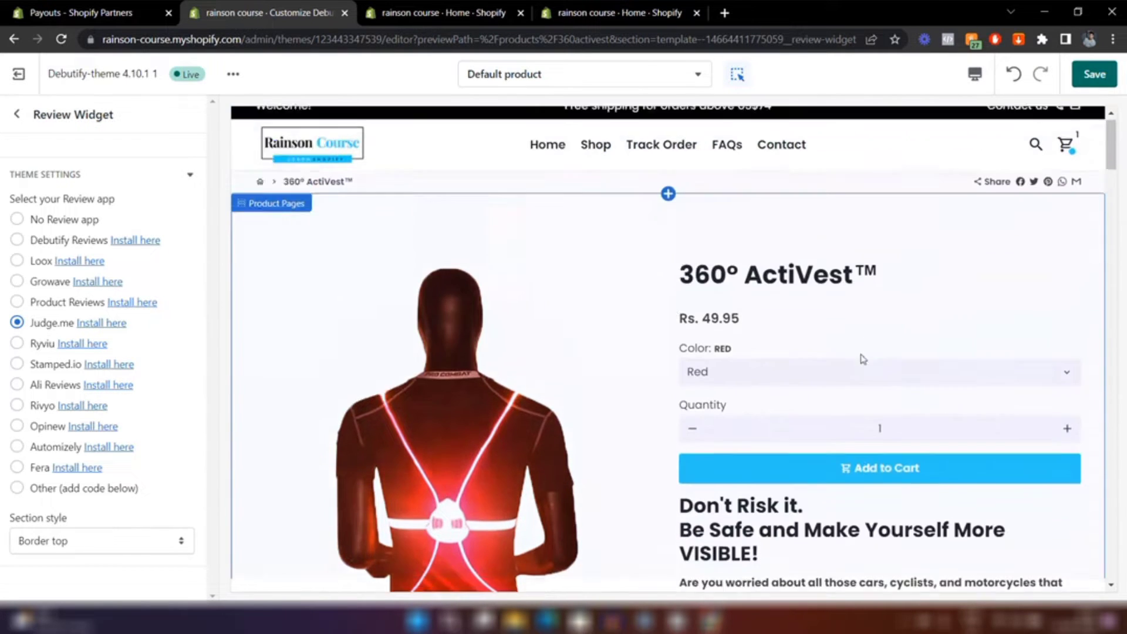
Step: Set the product description position to "In a separate section" in the Product Pages settings and check the preview
left_click(23, 113)
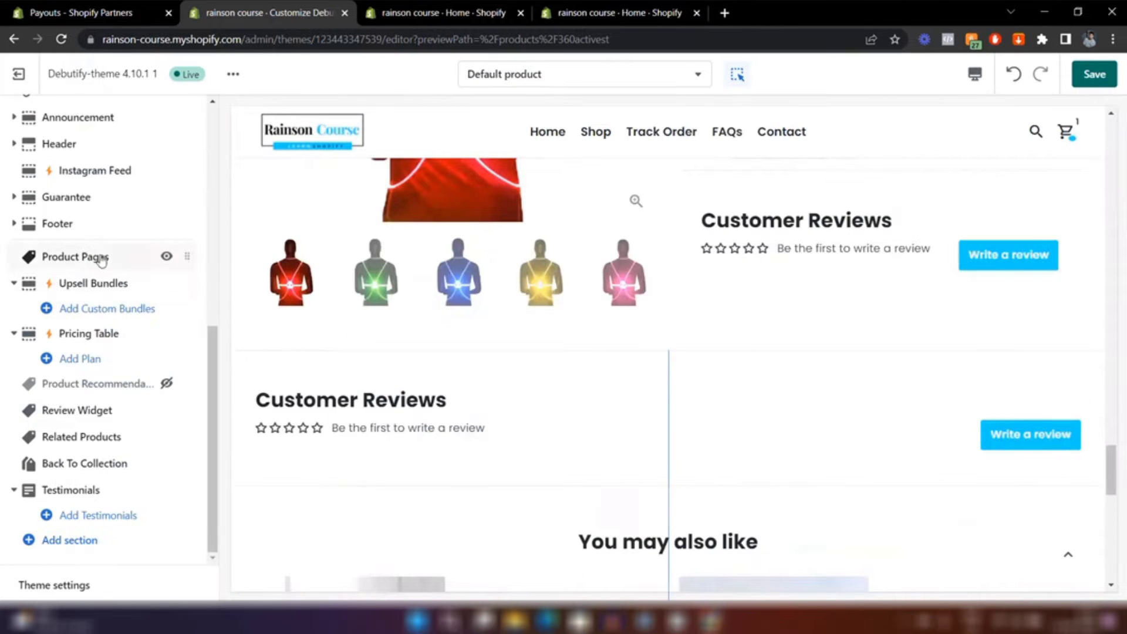
left_click(94, 257)
scroll(102, 260, "down", 10)
scroll(102, 260, "down", 4)
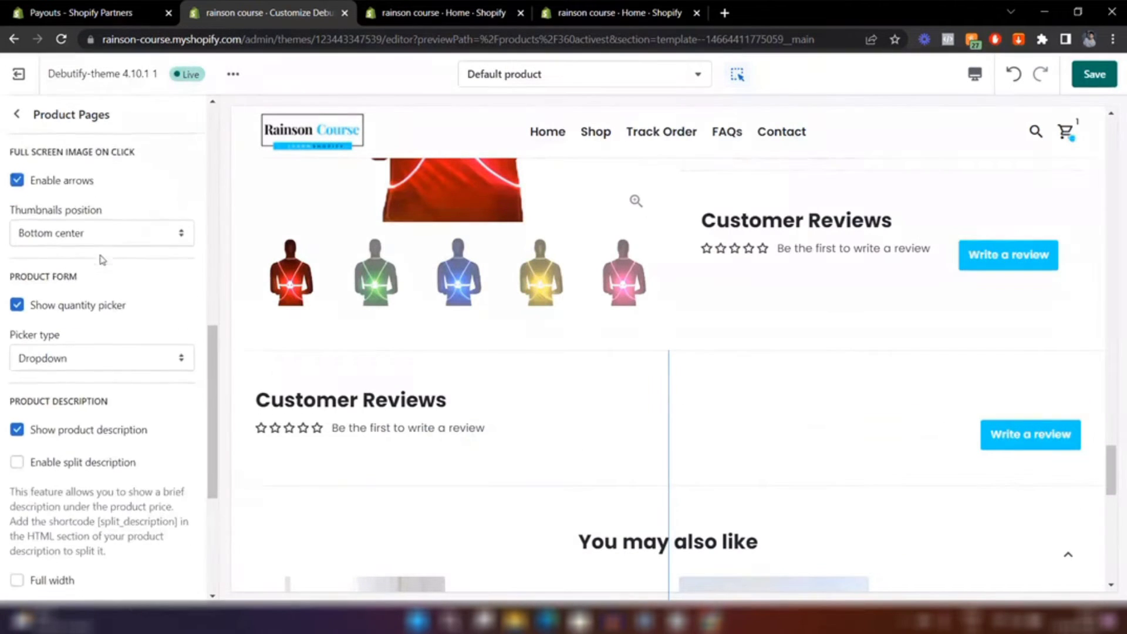
scroll(118, 388, "down", 2)
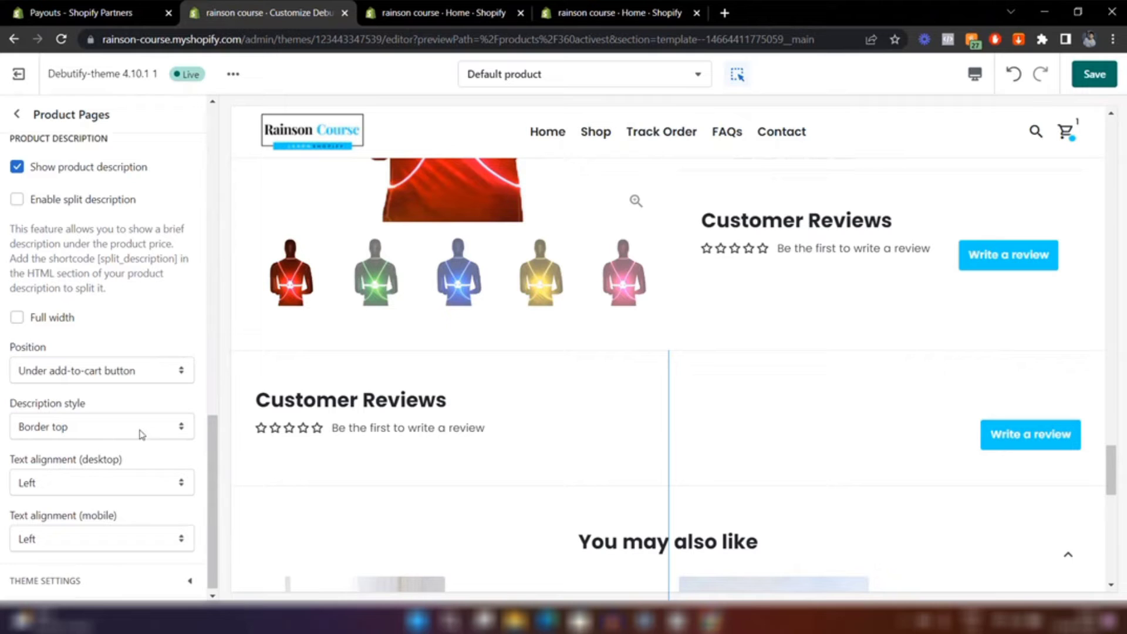
left_click(36, 364)
left_click(37, 396)
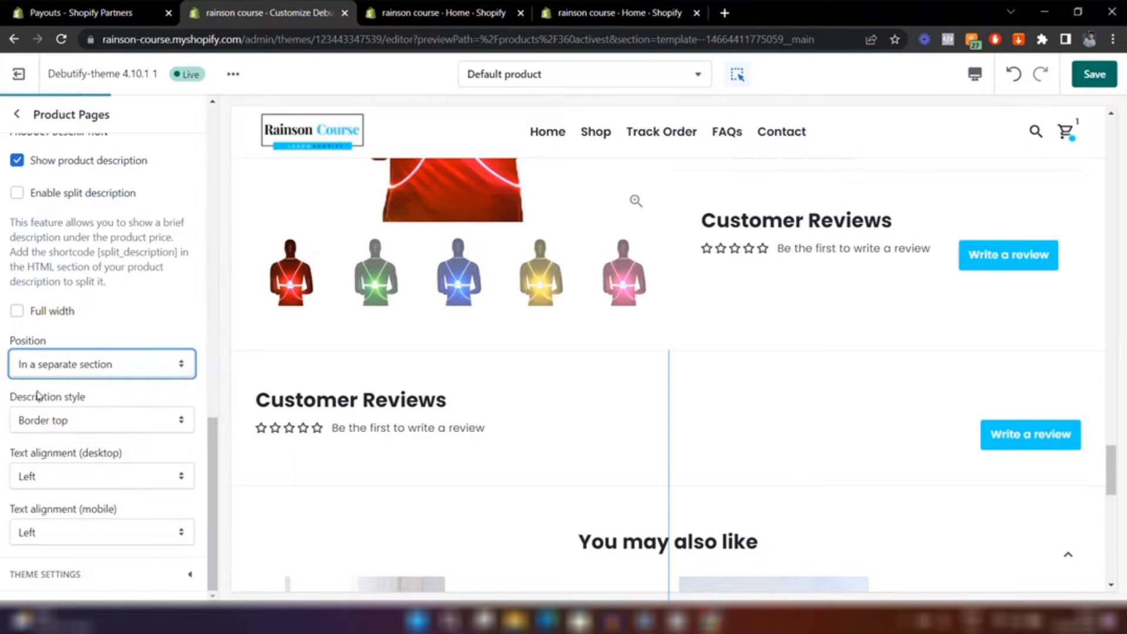
scroll(583, 448, "up", 6)
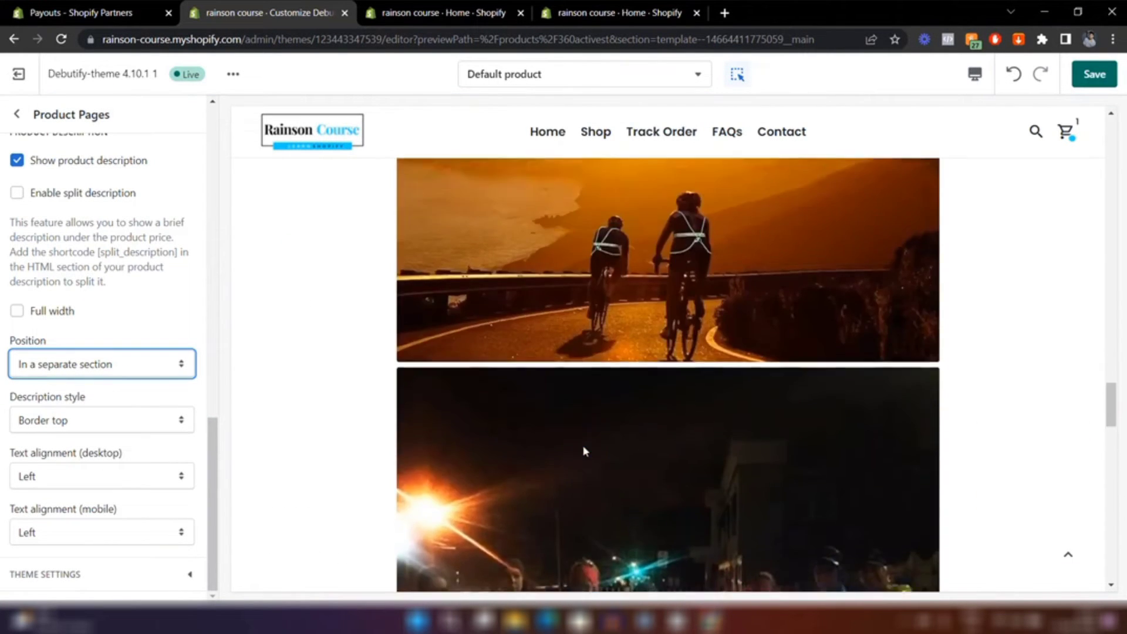
Step: Save the product page changes and check the Customer Reviews section beneath the sharing options in the preview
scroll(584, 451, "up", 10)
key("ctrl+s")
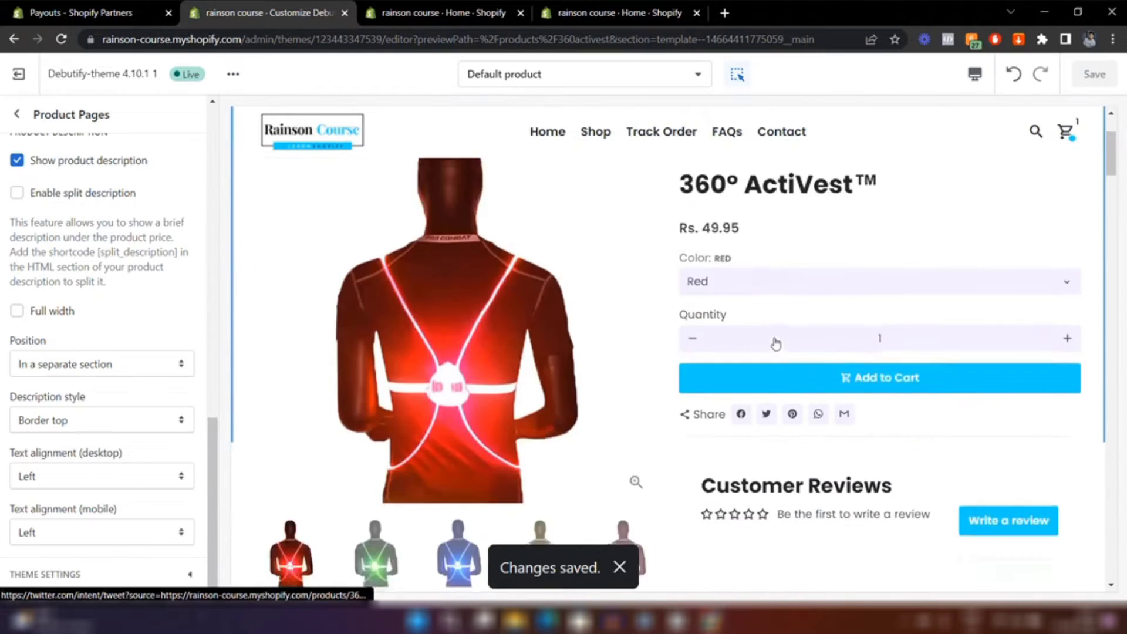
scroll(868, 495, "down", 1)
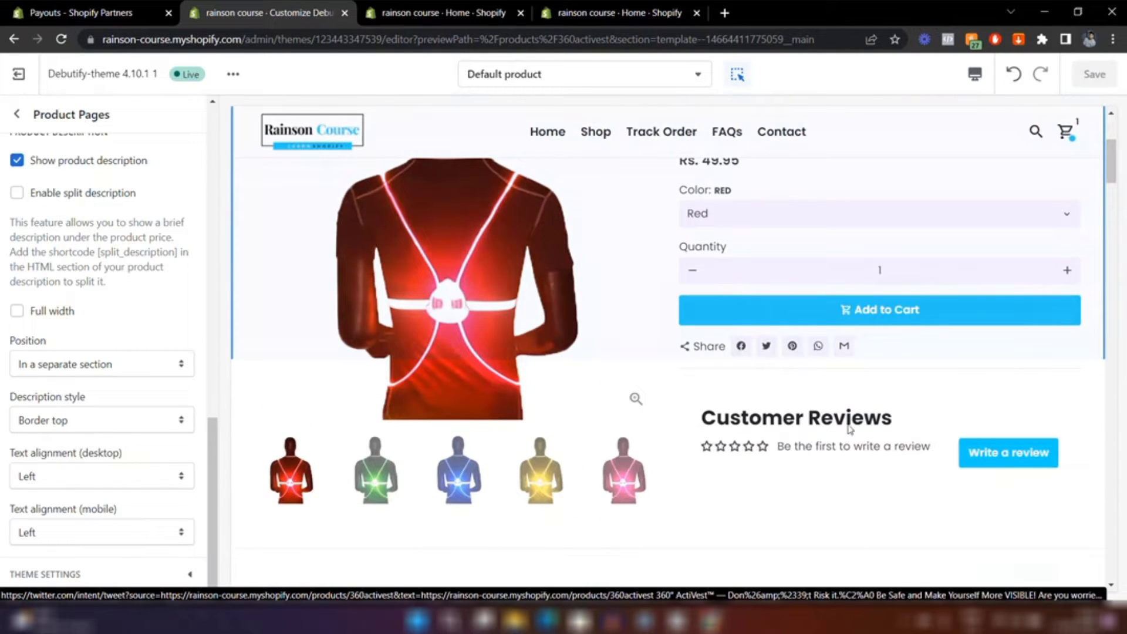
scroll(728, 403, "up", 1)
scroll(724, 404, "down", 1)
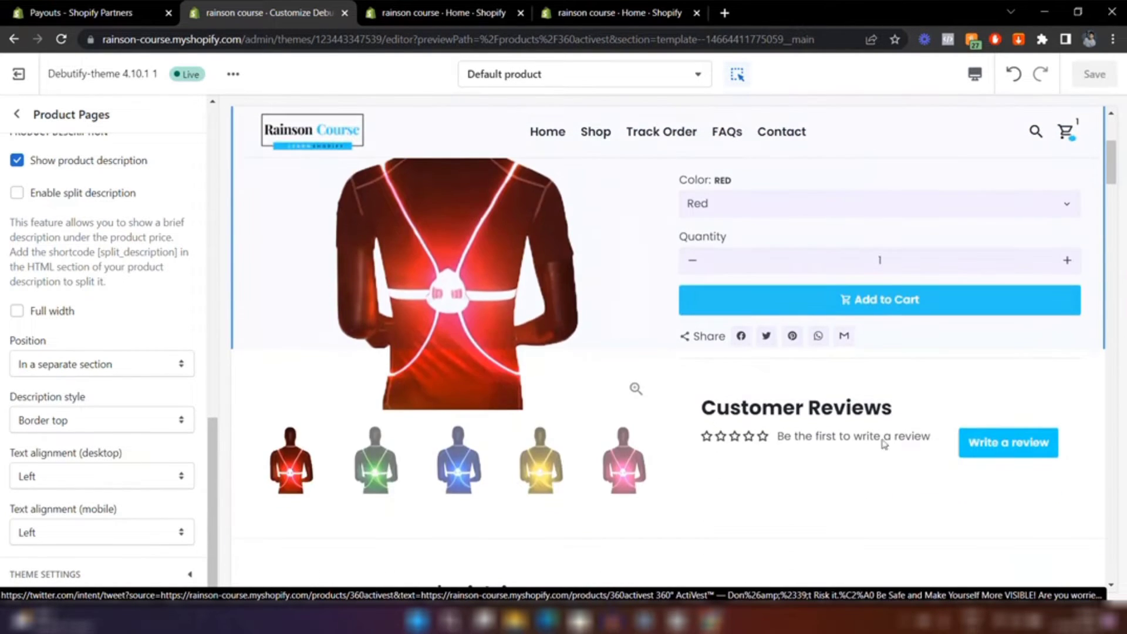
Step: Examine the product page preview through the separate description, full-width reviews and related products, and return to the section list
scroll(825, 458, "down", 20)
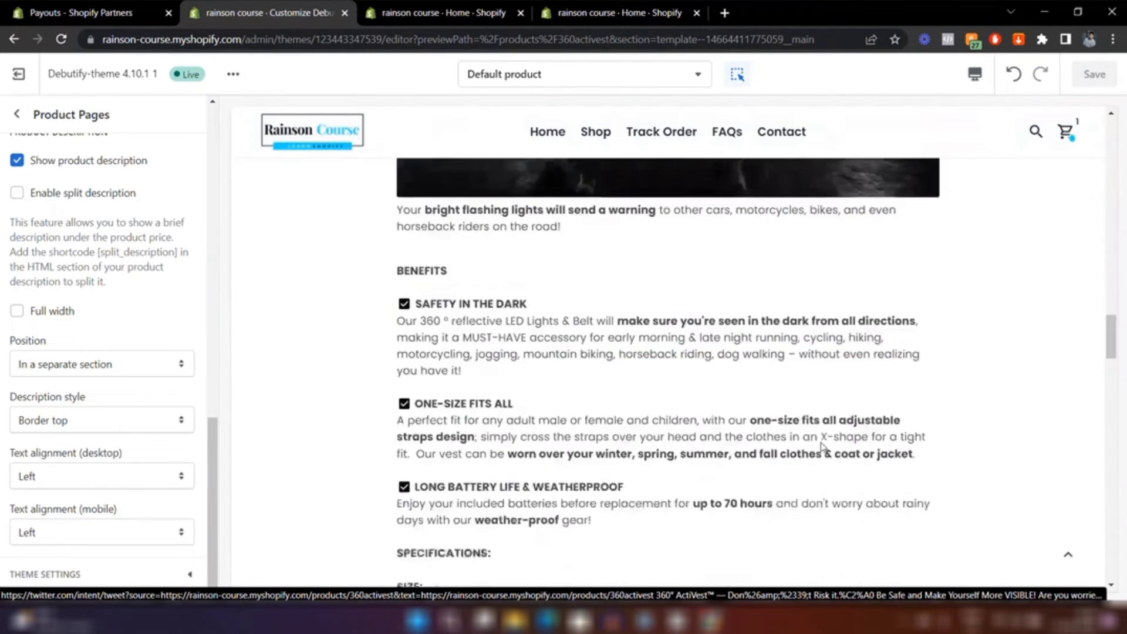
scroll(822, 447, "down", 10)
scroll(669, 302, "up", 3)
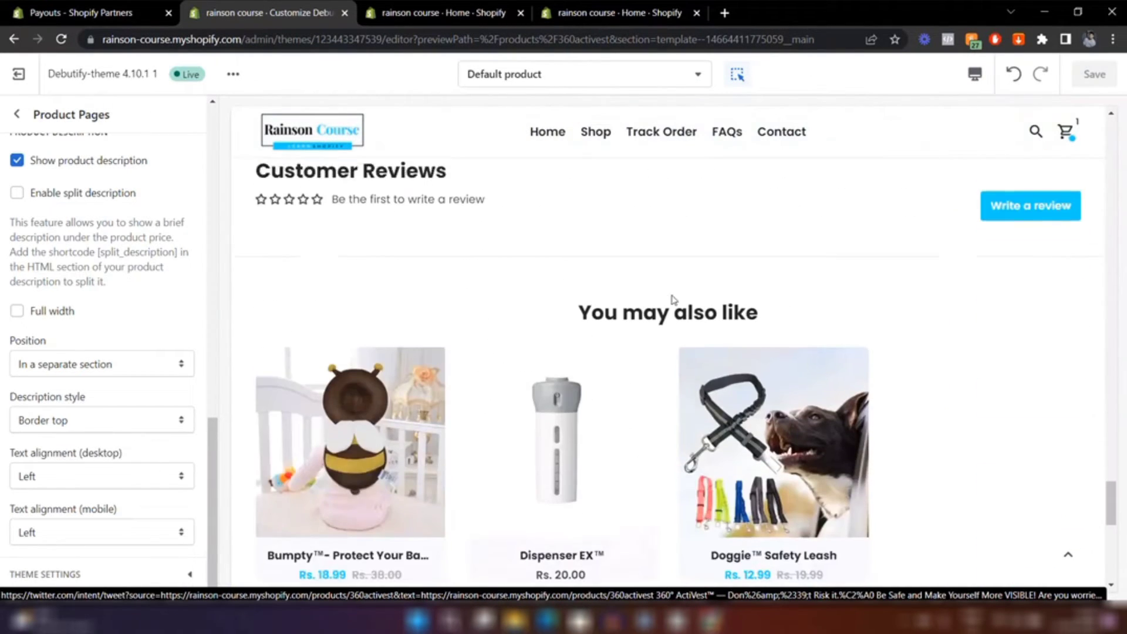
left_click(347, 255)
scroll(673, 340, "up", 15)
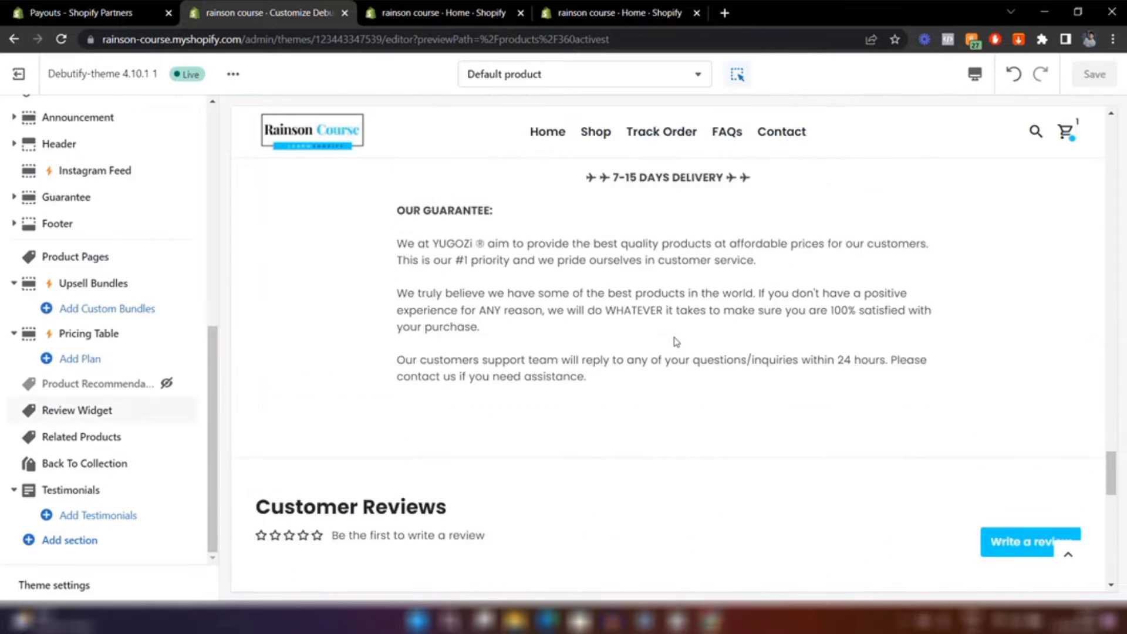
scroll(674, 341, "up", 15)
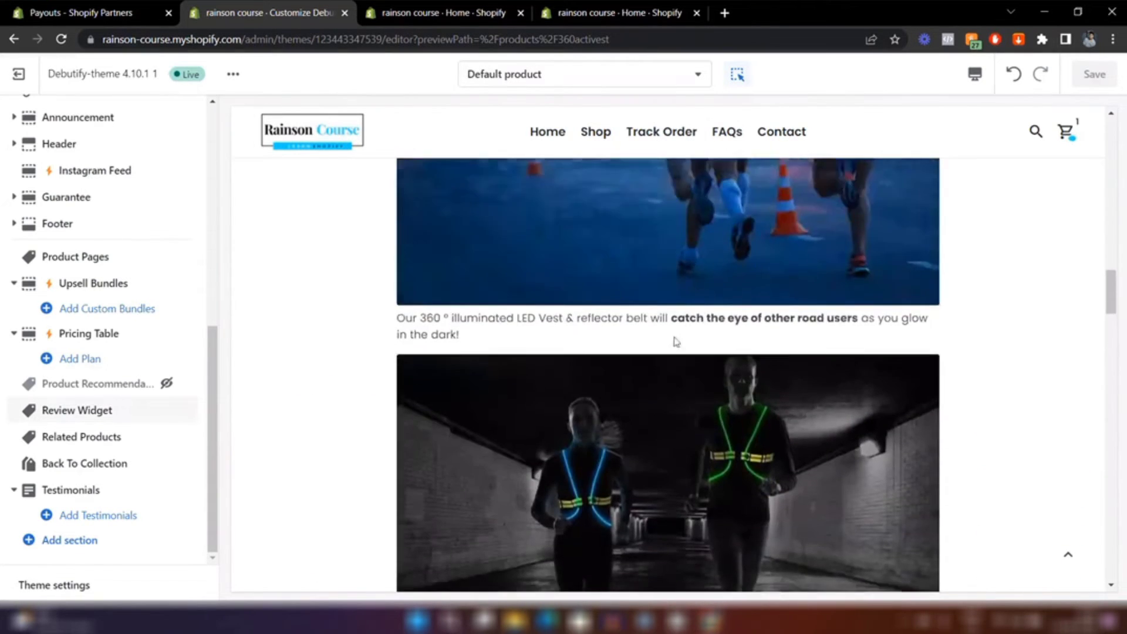
scroll(674, 341, "up", 15)
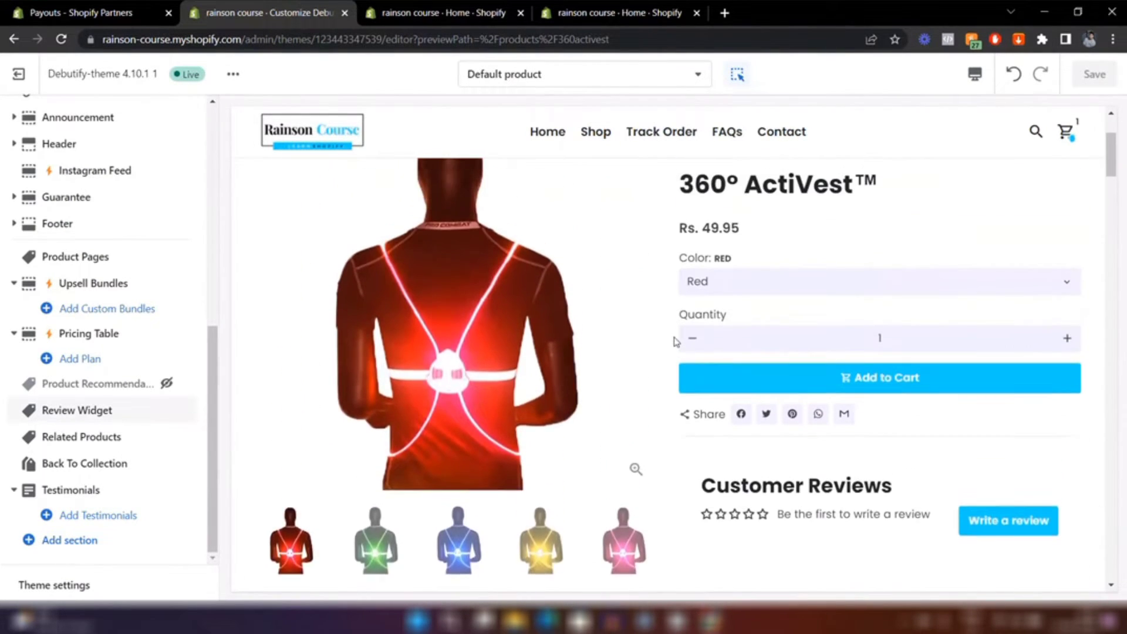
Step: Switch to the store admin, open the Shopify App Store with the existing account and search for "sticky add to cart"
left_click(429, 7)
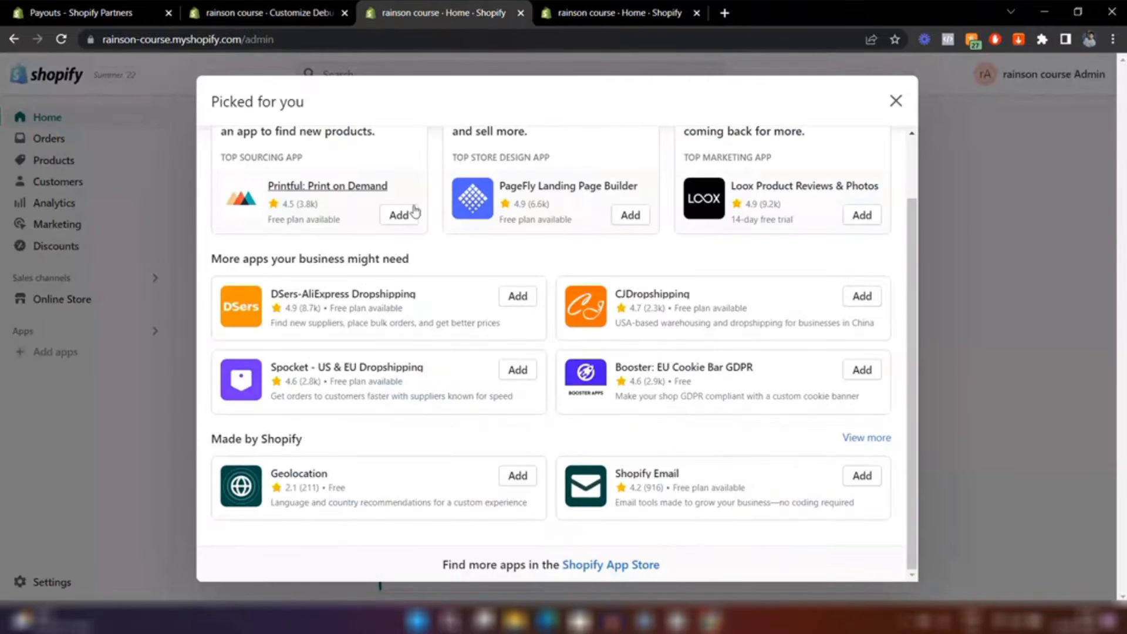
left_click(588, 565)
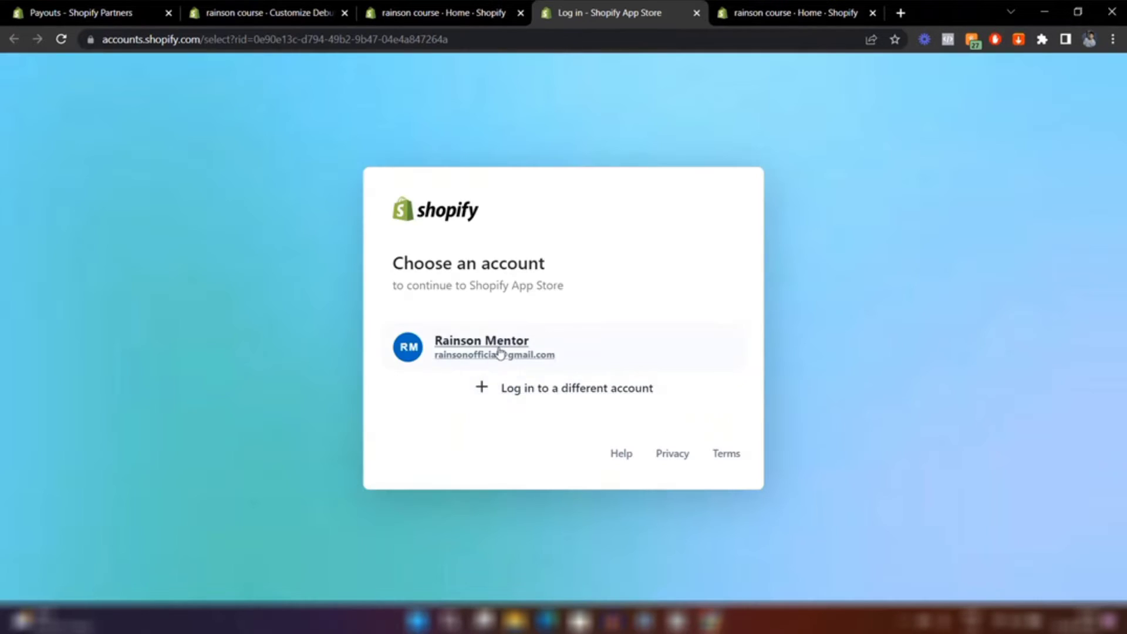
left_click(499, 352)
left_click(791, 93)
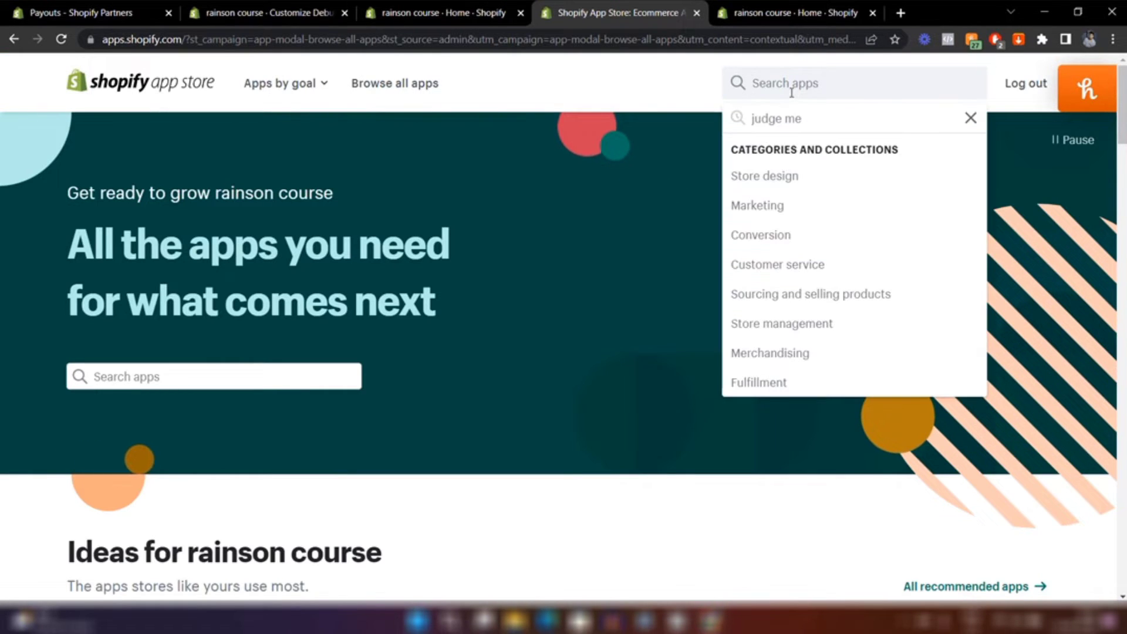
type("sticky")
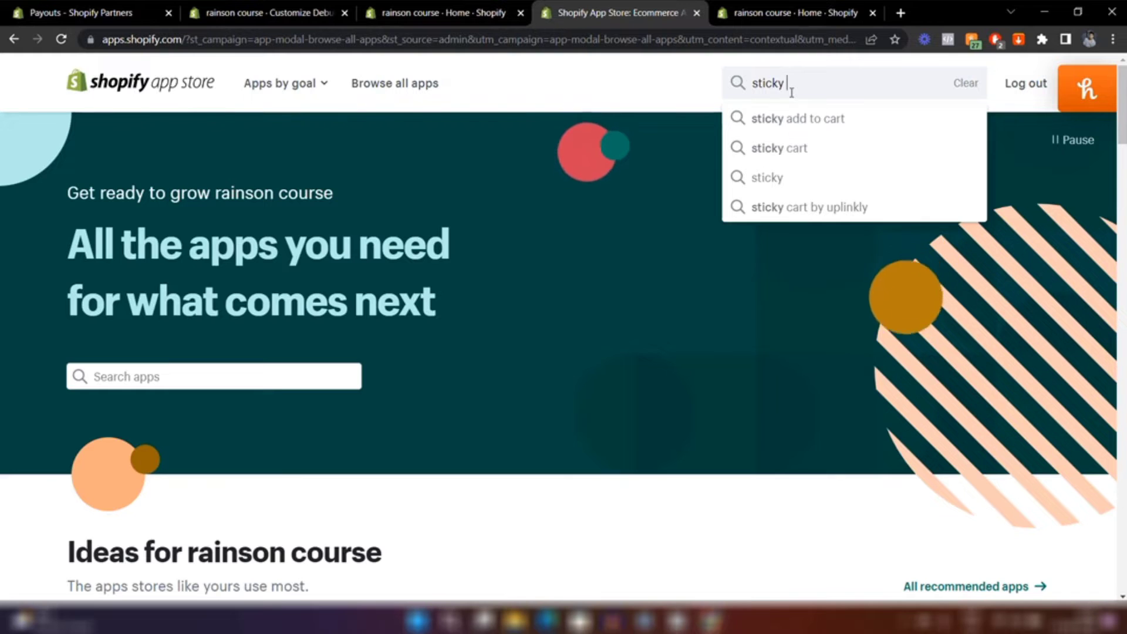
key("Down")
key("Return")
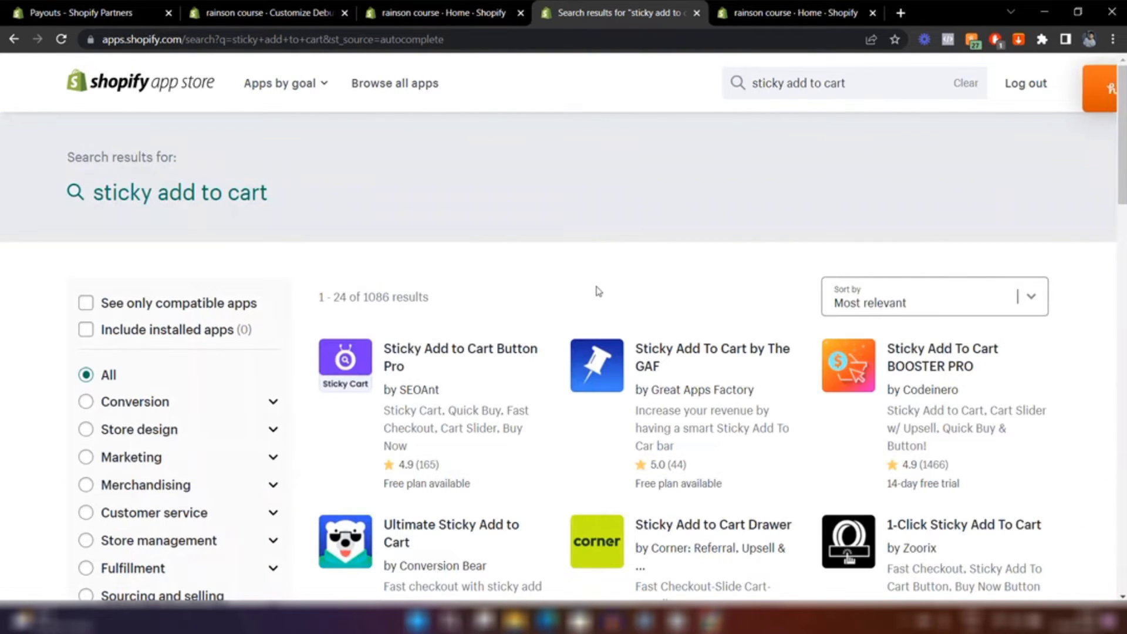
Step: Filter the results to free apps, open Sticky Add to Cart Bar by Zooomy and look through its listing images
scroll(771, 337, "down", 3)
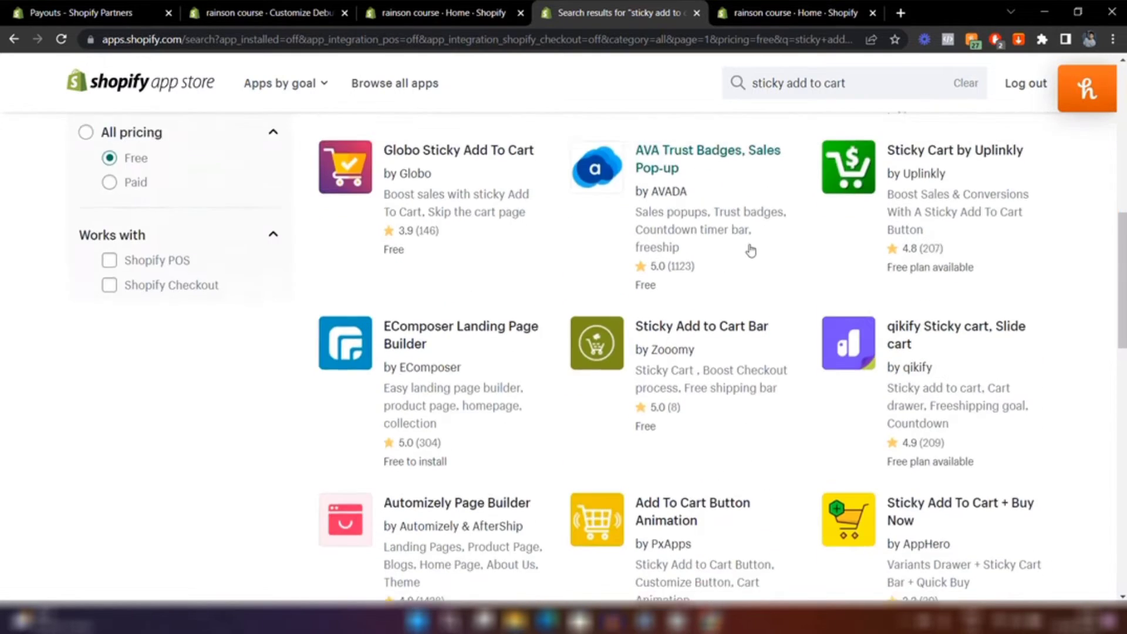
scroll(749, 250, "down", 1)
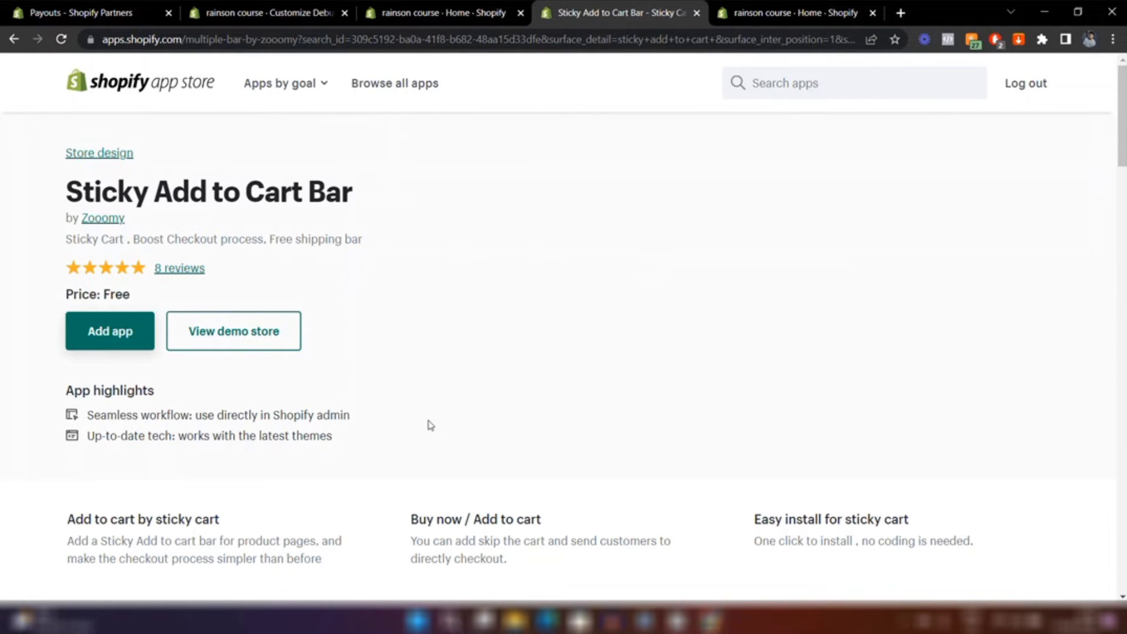
scroll(430, 425, "down", 7)
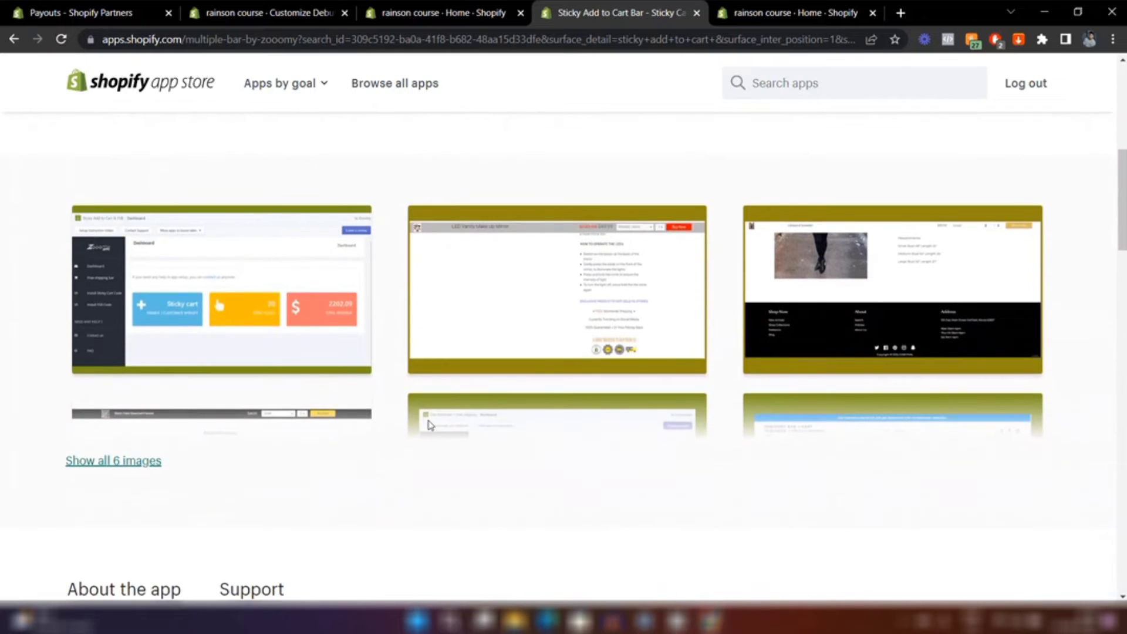
scroll(479, 288, "down", 1)
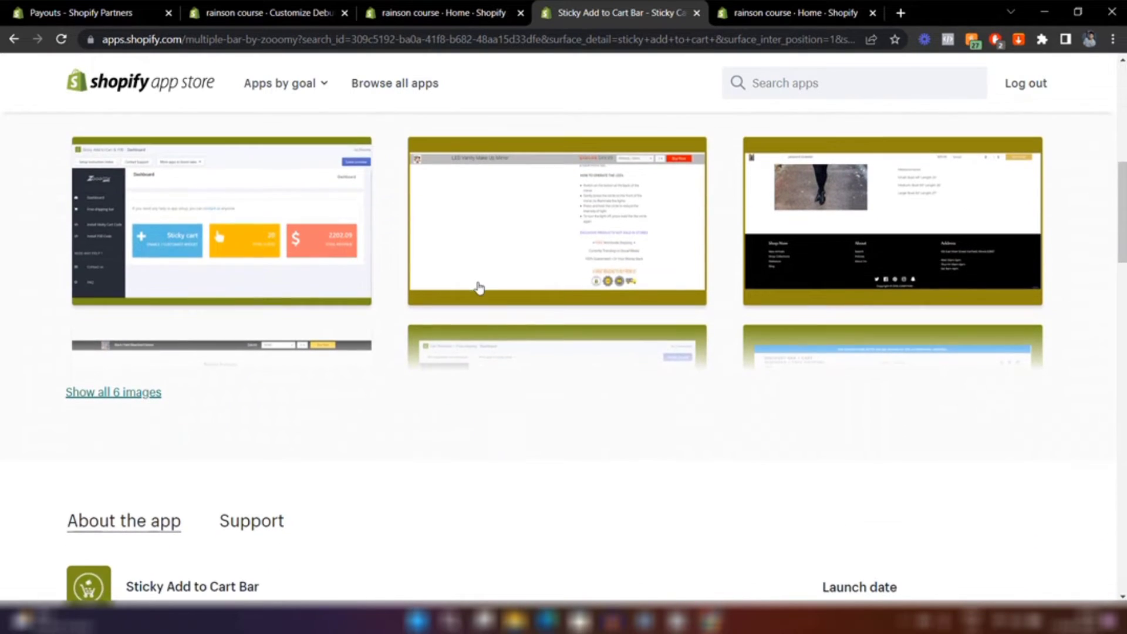
scroll(500, 229, "up", 8)
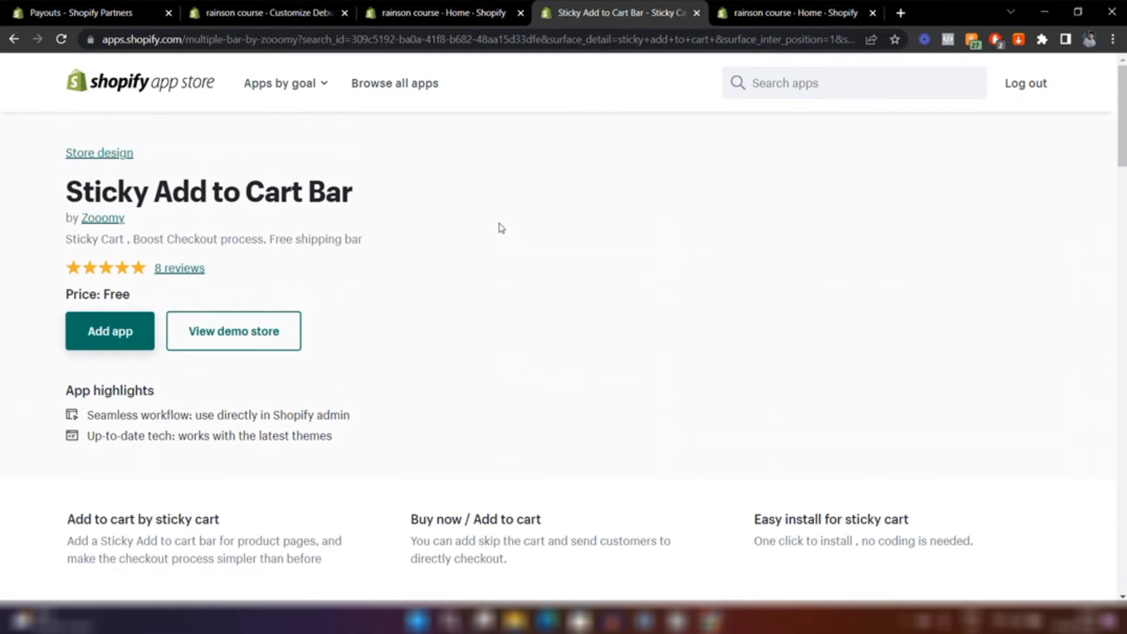
Step: Add Sticky Add to Cart Bar by Zooomy to the store and approve its installation
left_click(126, 332)
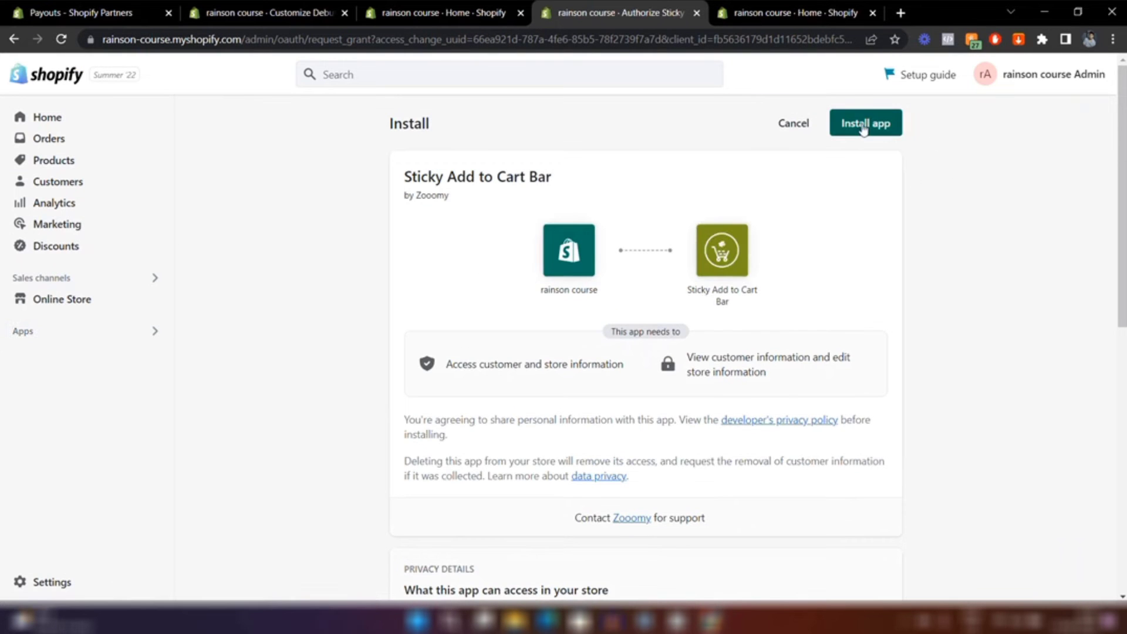
left_click(864, 125)
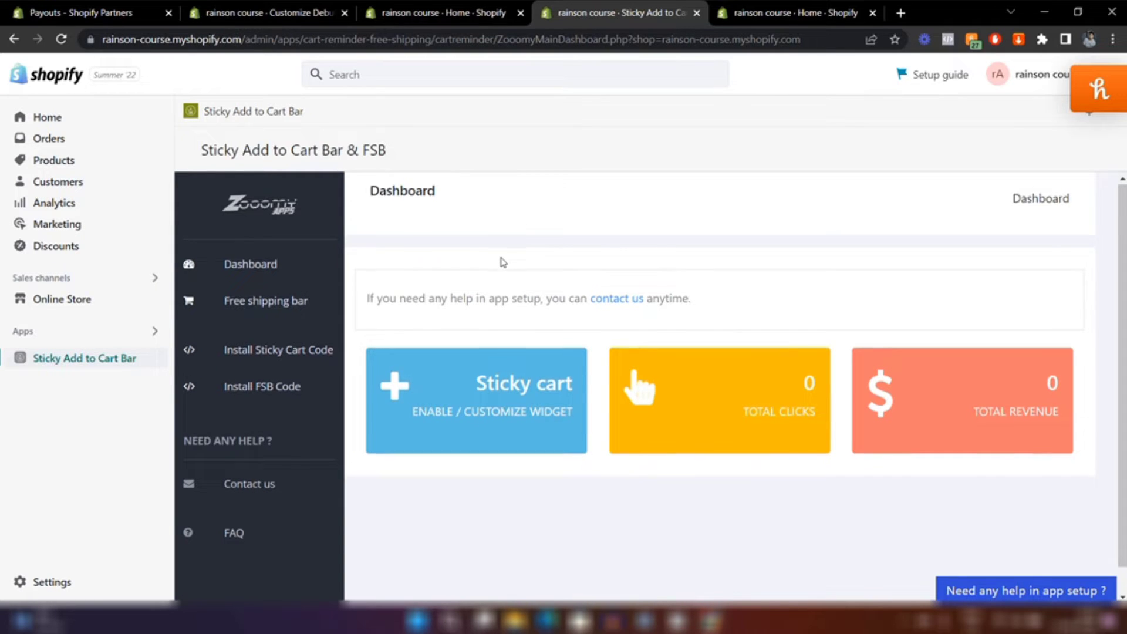
scroll(503, 262, "down", 1)
scroll(503, 262, "up", 1)
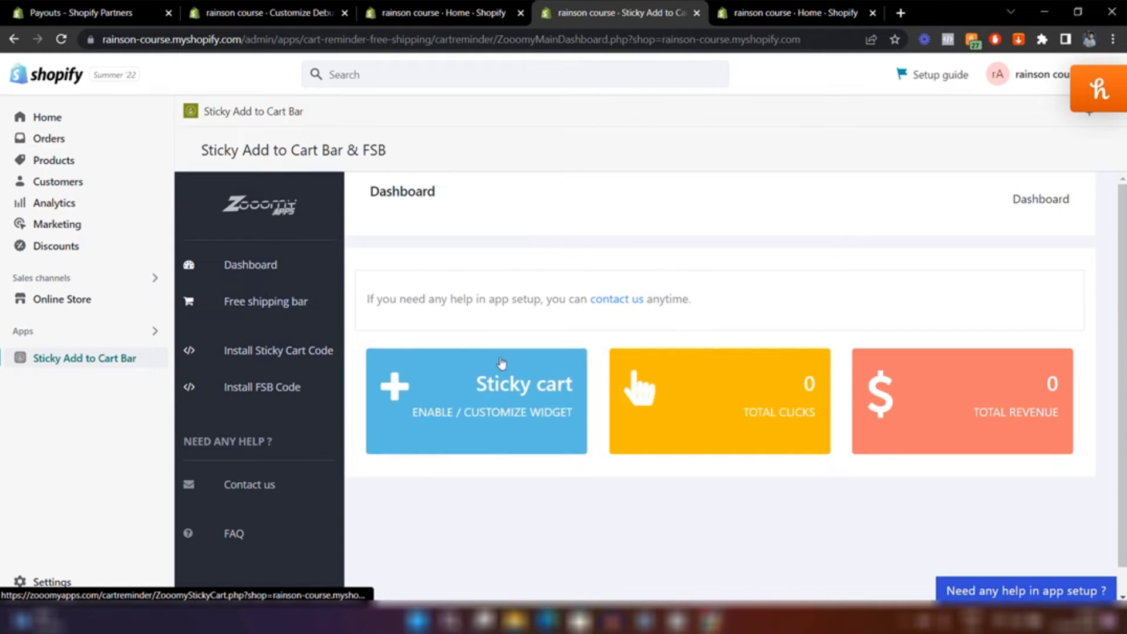
Step: Open the sticky cart widget's layout settings and enable the add to cart bar for both desktop and mobile
left_click(452, 396)
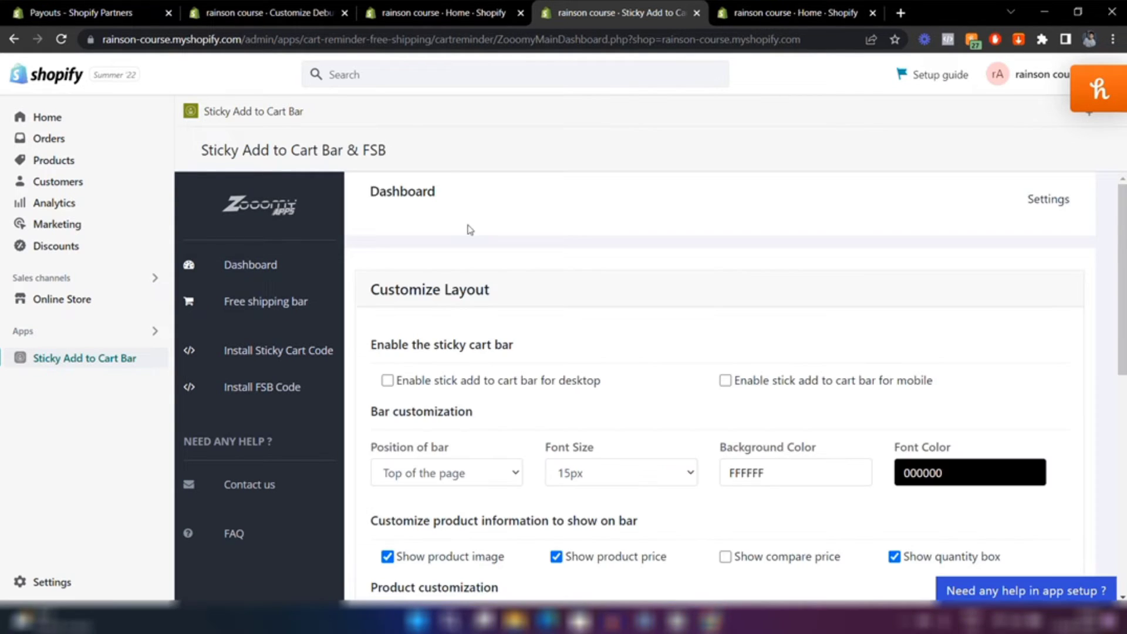
scroll(673, 404, "down", 3)
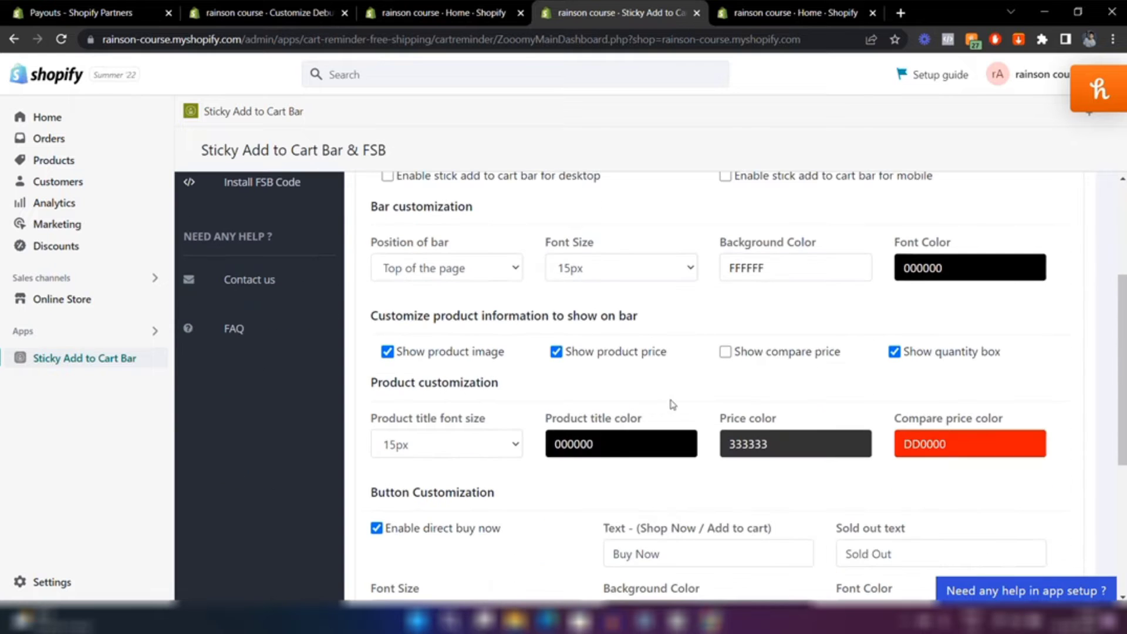
scroll(672, 404, "down", 2)
scroll(673, 404, "up", 4)
scroll(673, 405, "down", 6)
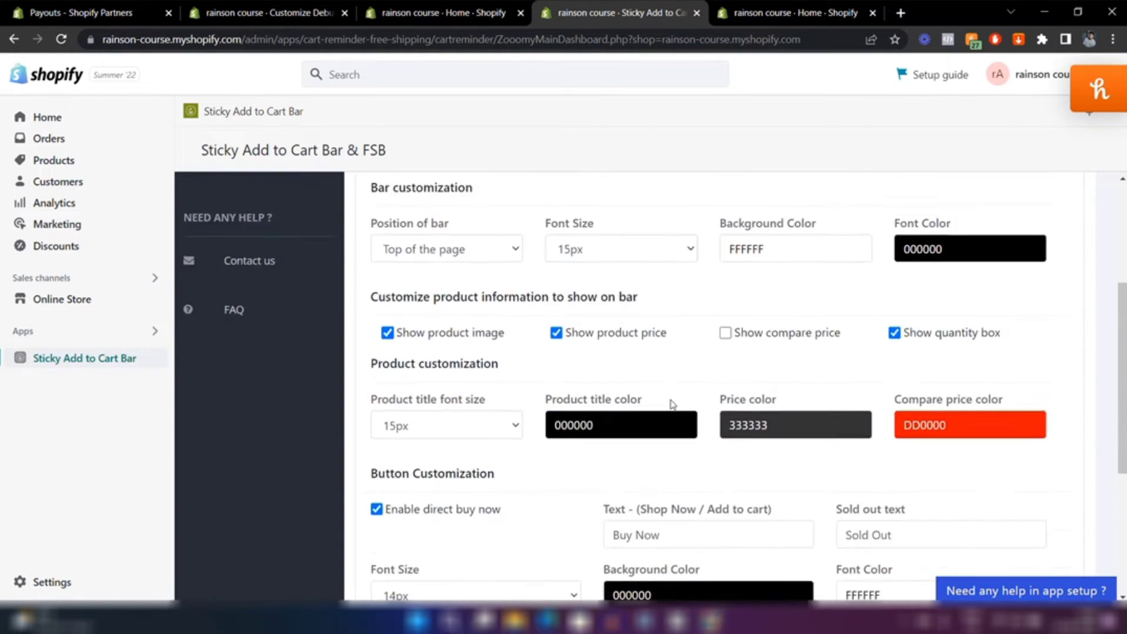
scroll(672, 404, "up", 10)
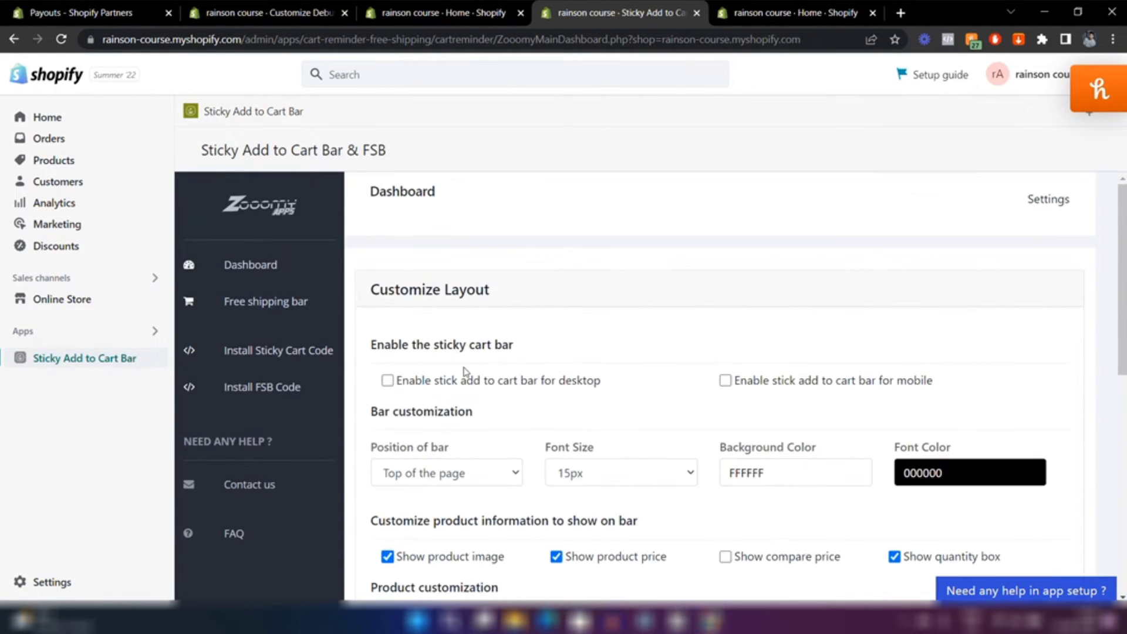
scroll(463, 371, "down", 2)
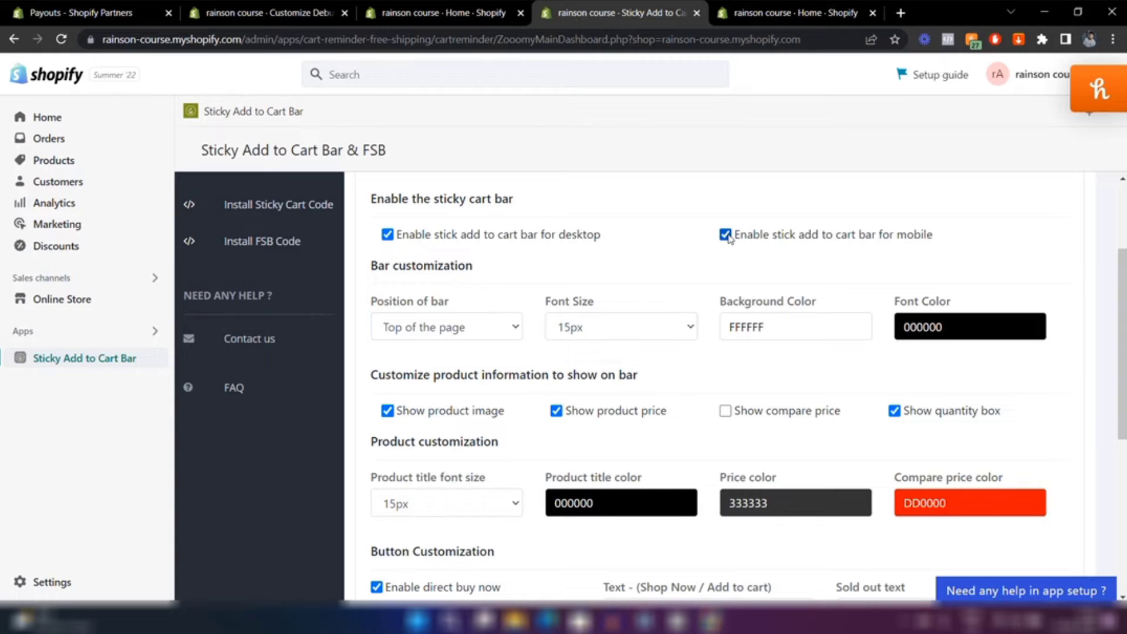
scroll(787, 370, "down", 1)
Step: Copy the Buttons color 1CDDFF from the Debutify theme's color settings and apply it as the sticky bar's compare price color
left_click(933, 440)
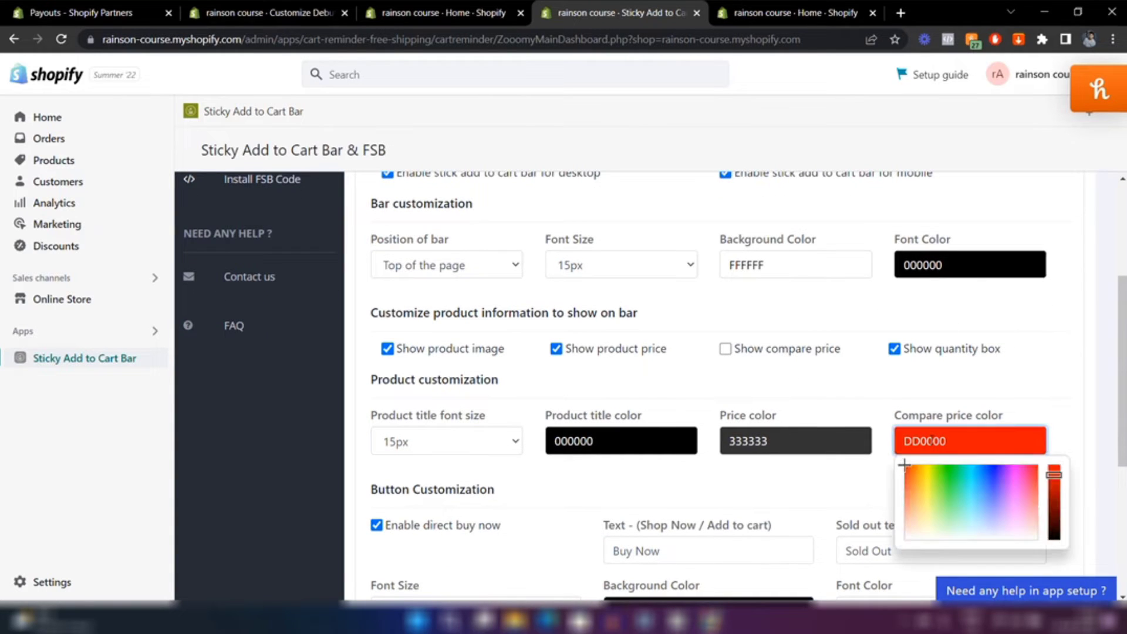
left_click(248, 12)
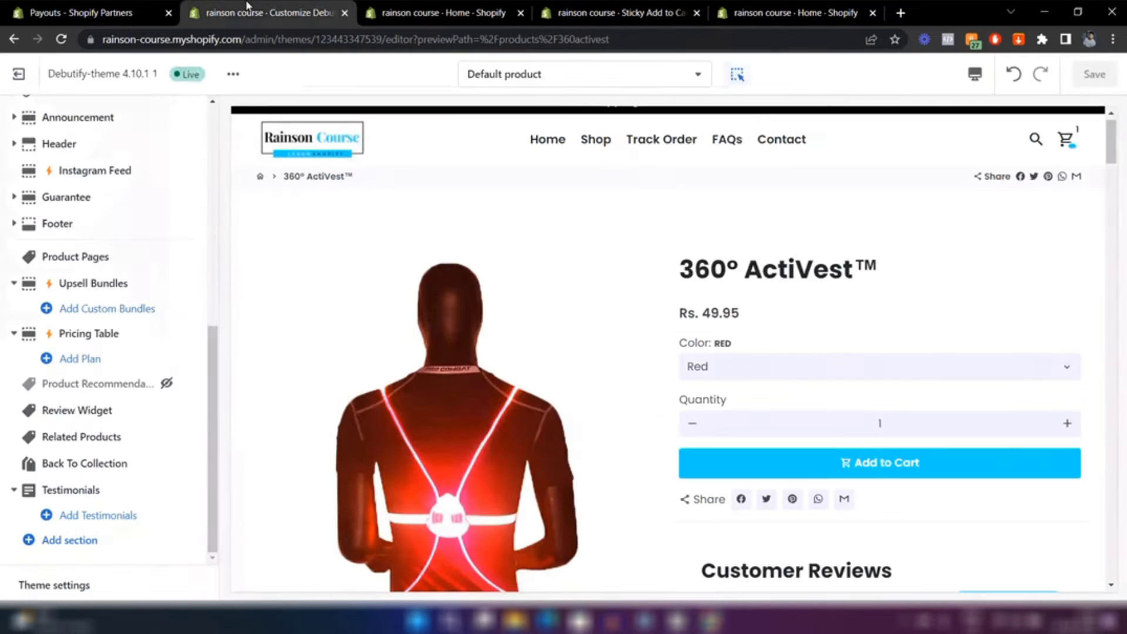
left_click(76, 585)
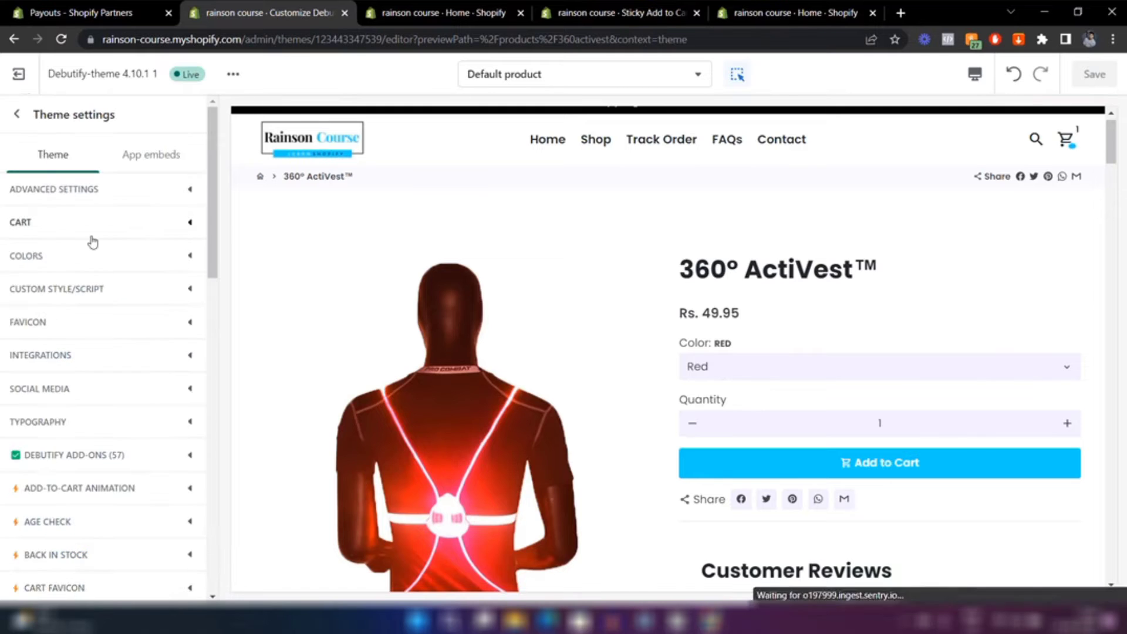
left_click(62, 256)
scroll(53, 412, "down", 5)
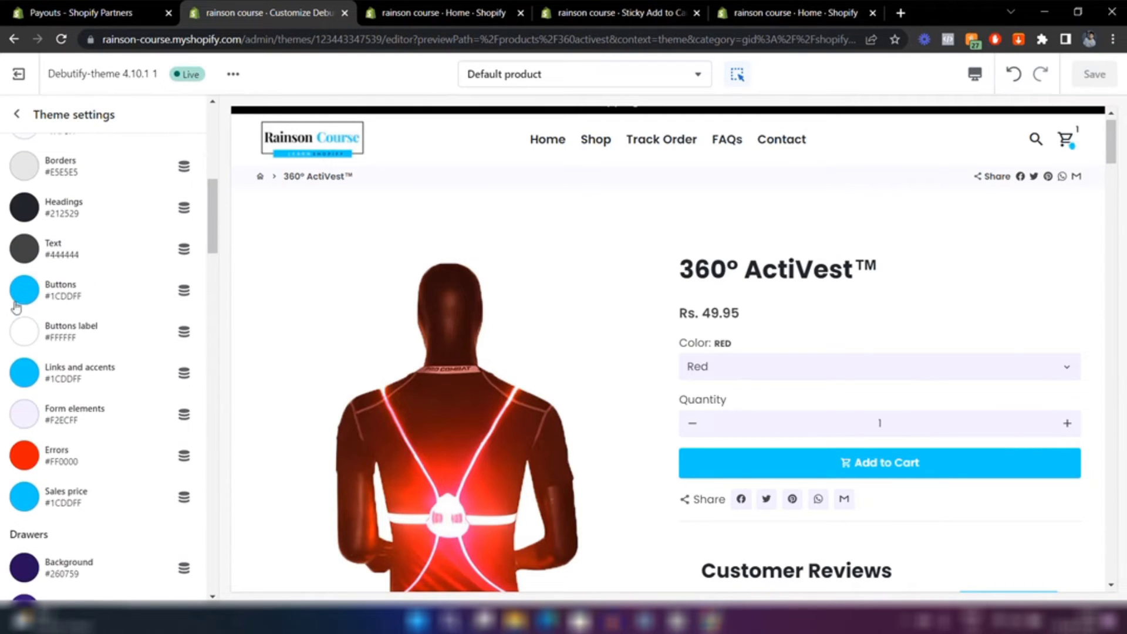
left_click(24, 290)
left_click_drag(114, 450, 69, 451)
key("ctrl+c")
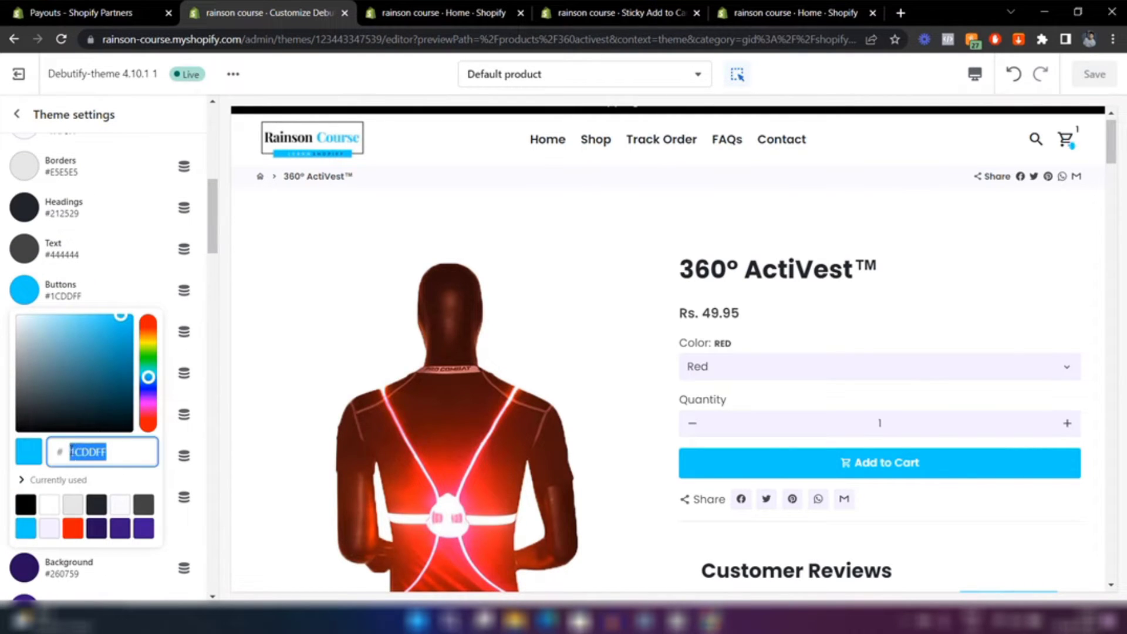
left_click(653, 7)
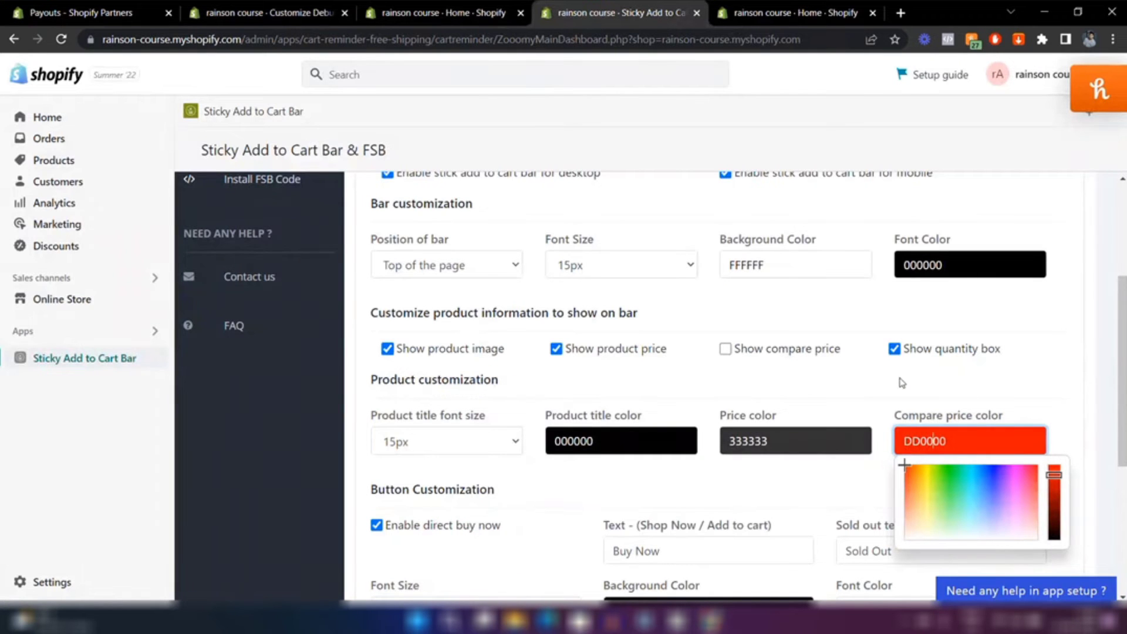
key("ctrl+v")
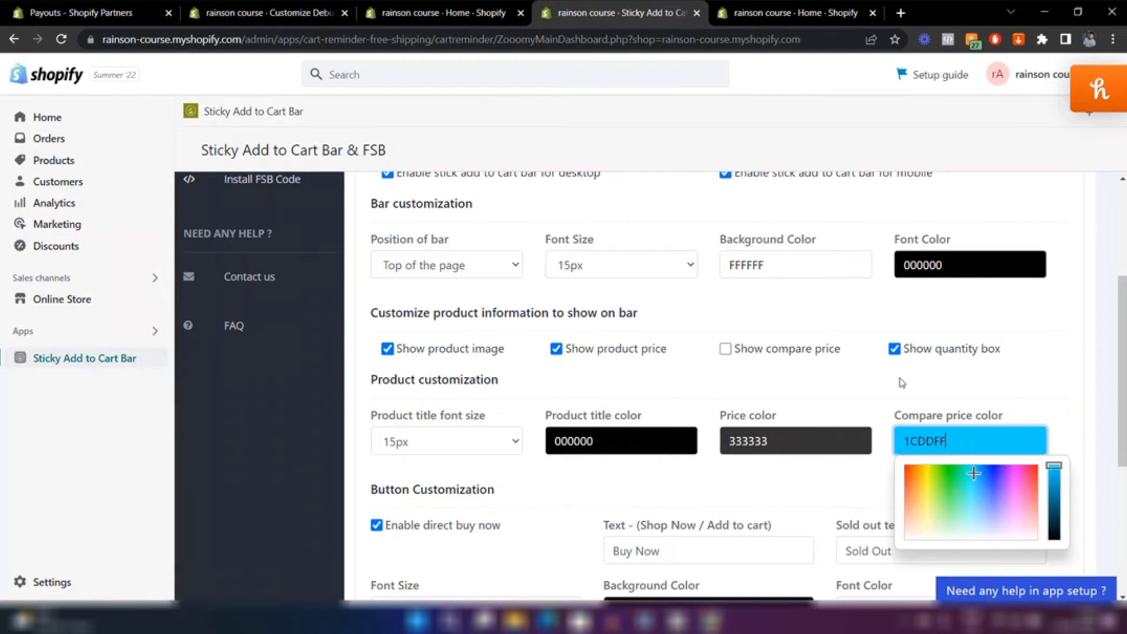
left_click(1044, 377)
Step: Save the sticky cart bar settings, keeping direct buy now enabled with the "Buy Now" text
scroll(832, 365, "down", 2)
scroll(788, 367, "down", 3)
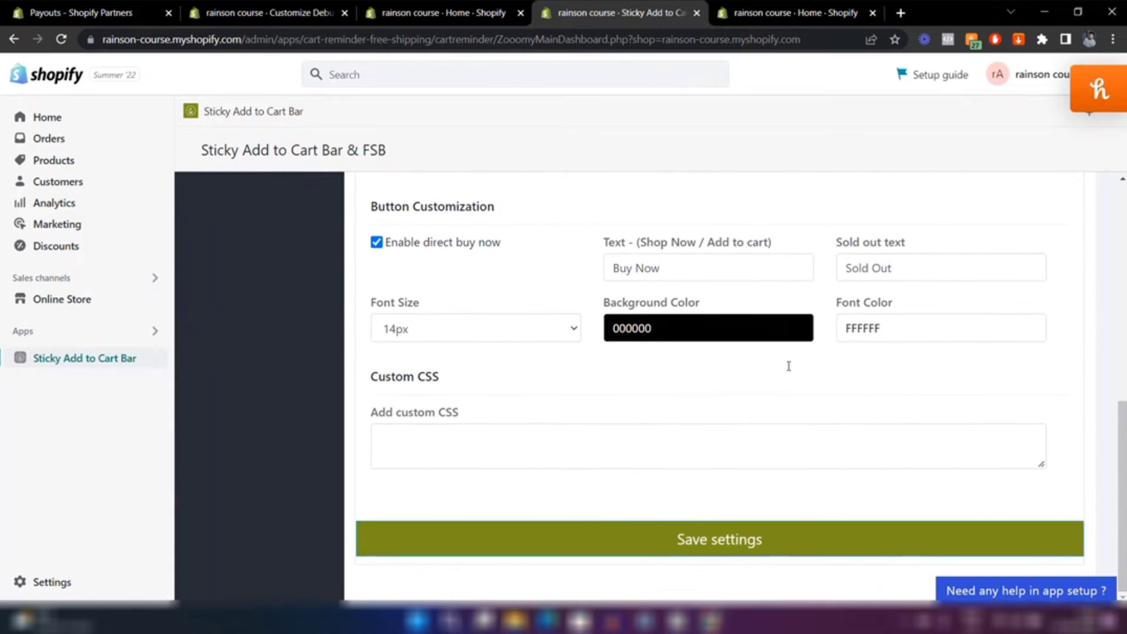
left_click(718, 539)
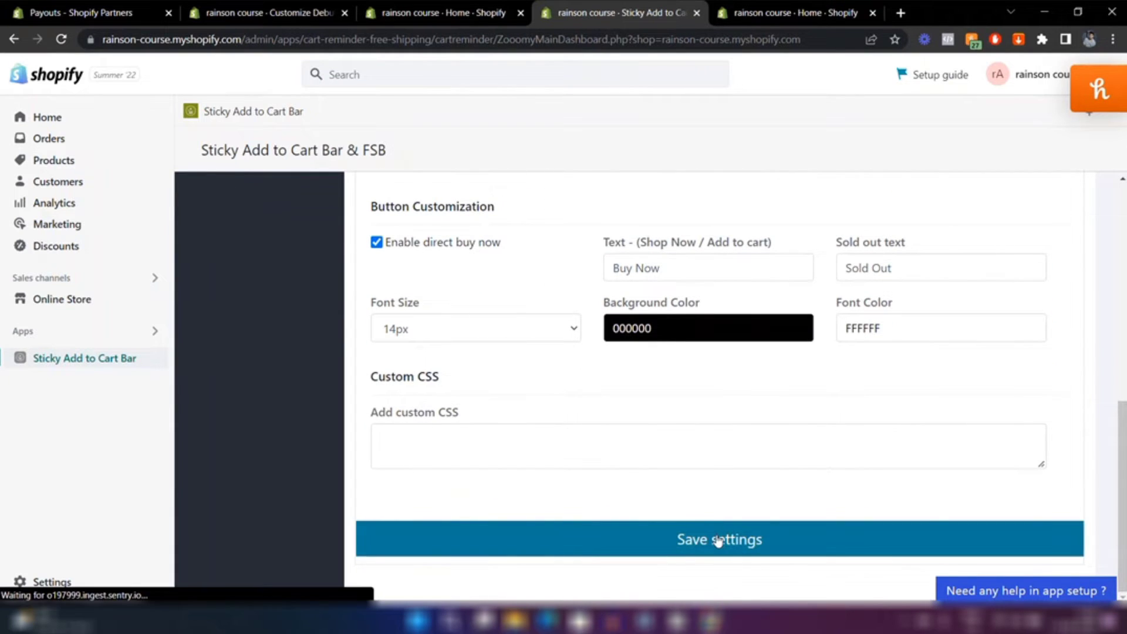
Step: Reload the Debutify theme editor and examine how the sticky add to cart bar behaves along the 360° ActiVest product page
left_click(267, 12)
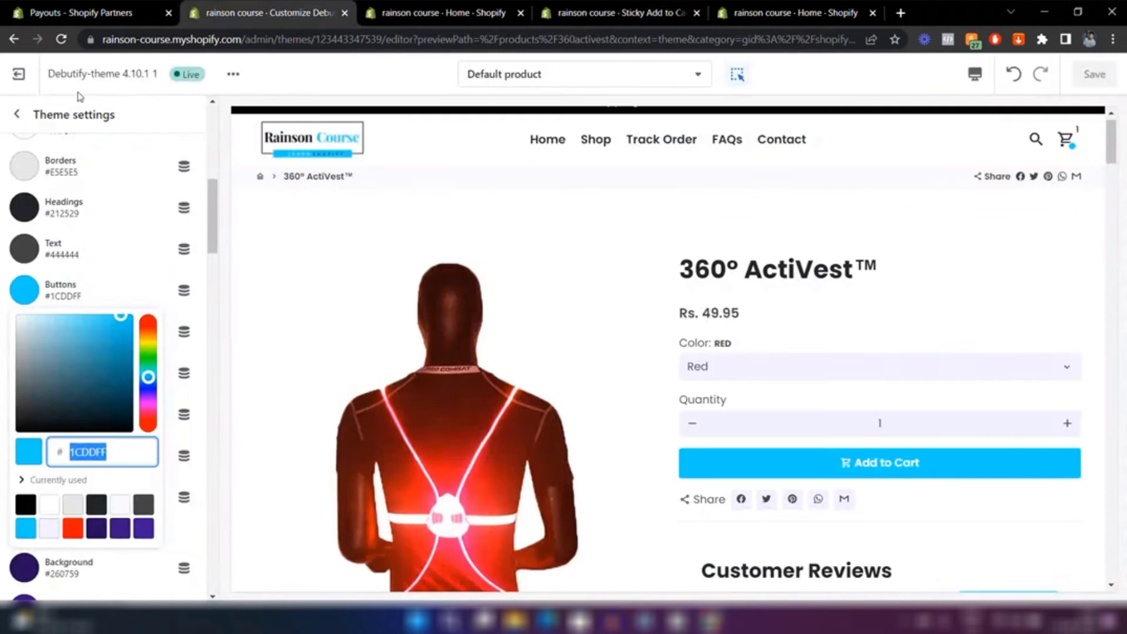
left_click(62, 39)
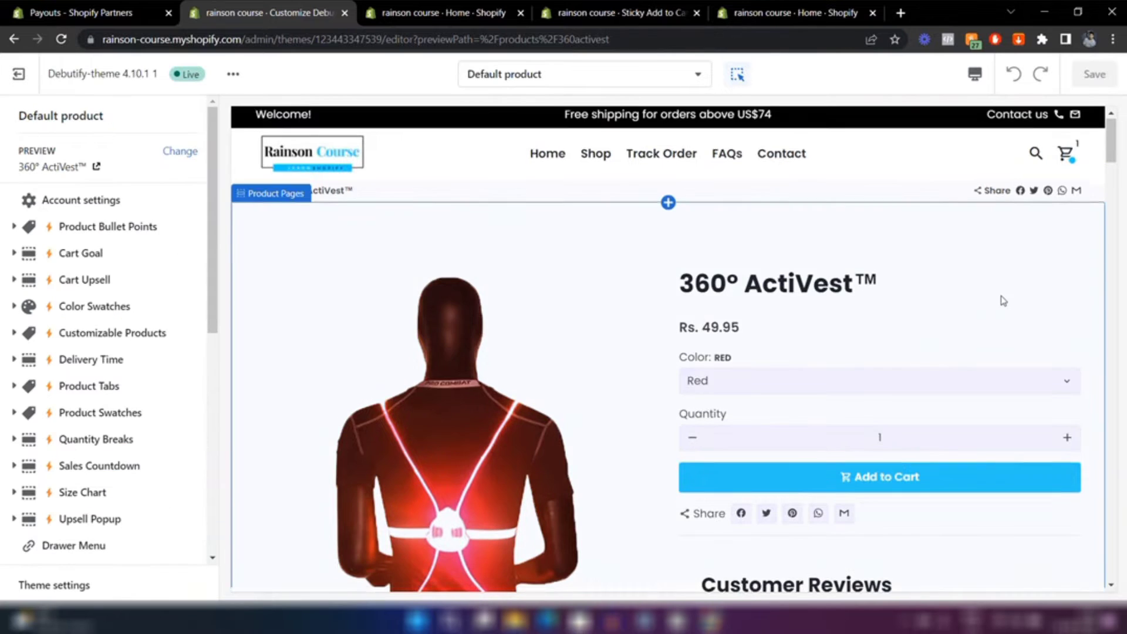
scroll(1002, 300, "down", 4)
scroll(1002, 300, "down", 7)
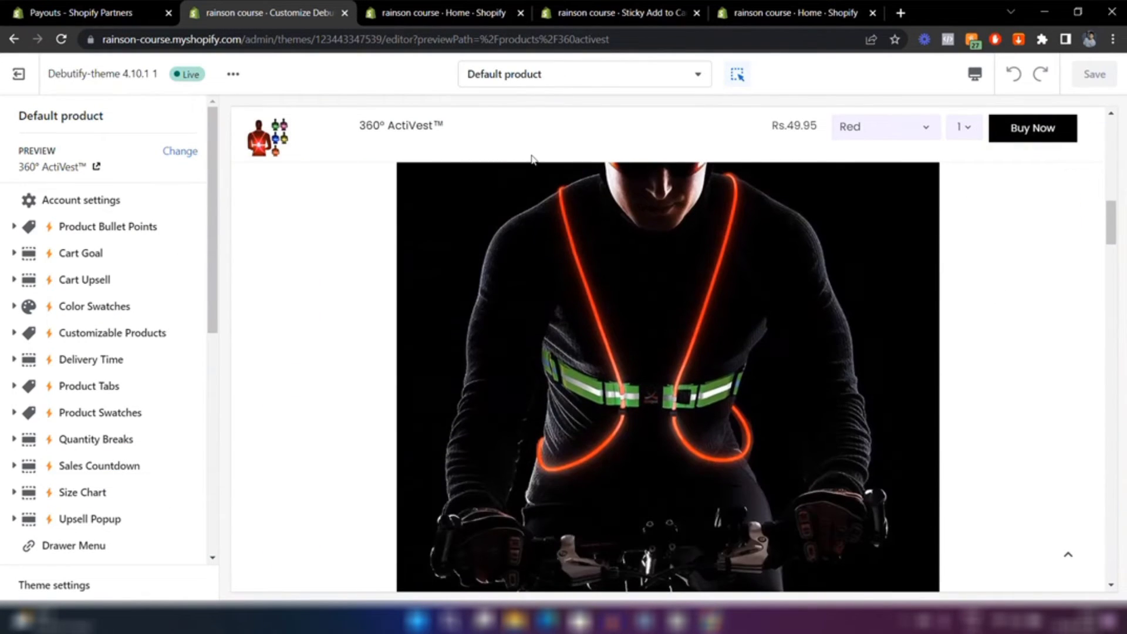
scroll(1013, 274, "down", 5)
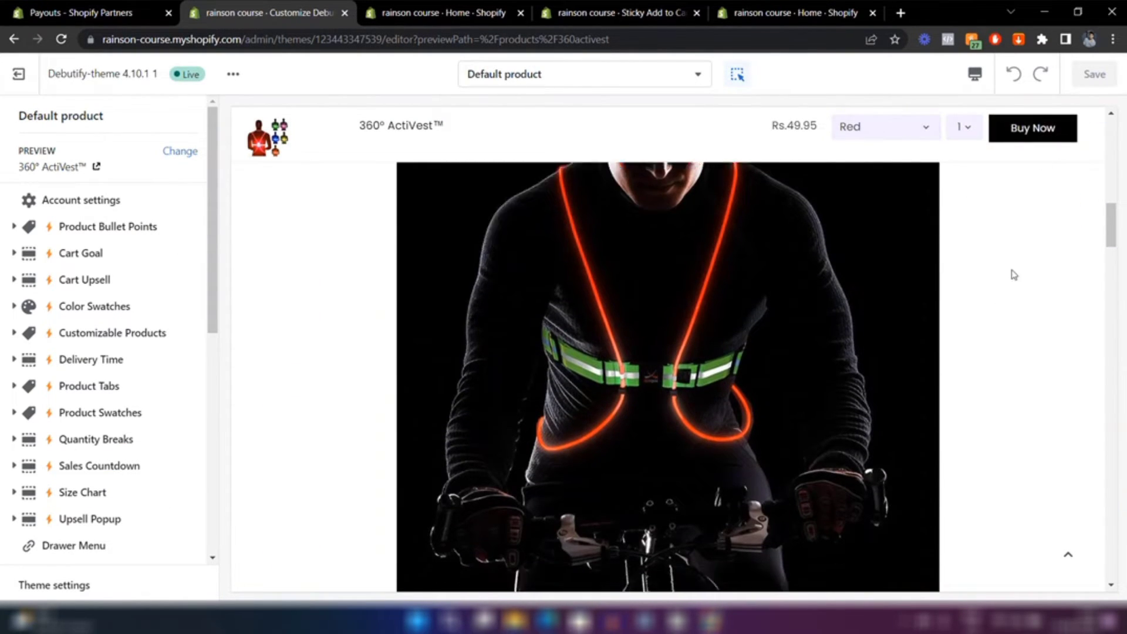
scroll(1014, 272, "down", 10)
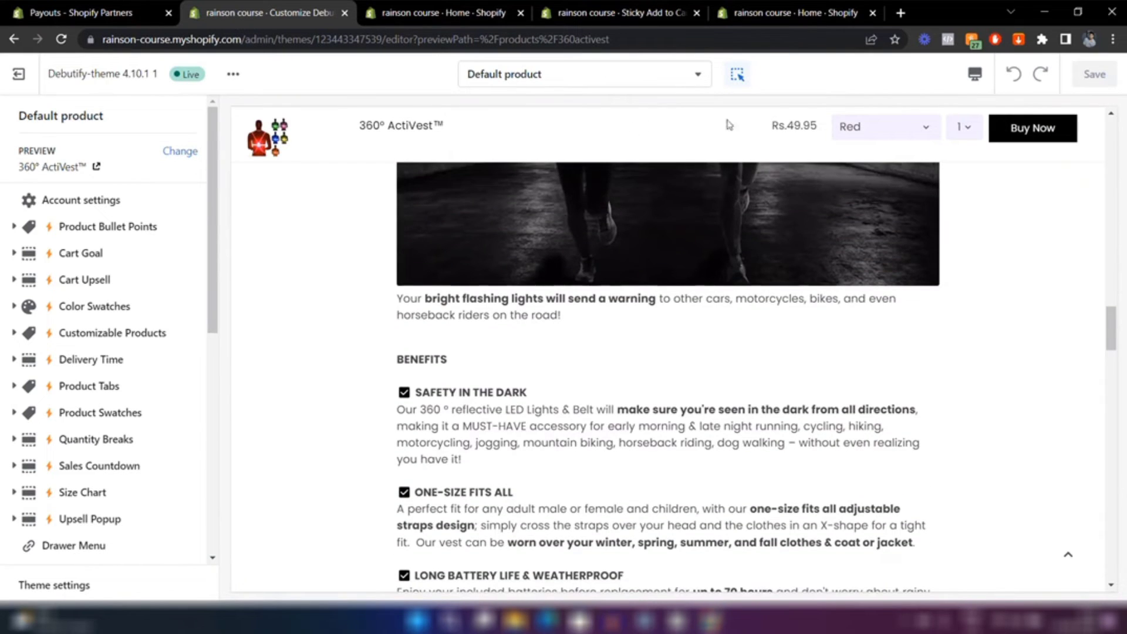
scroll(972, 370, "down", 15)
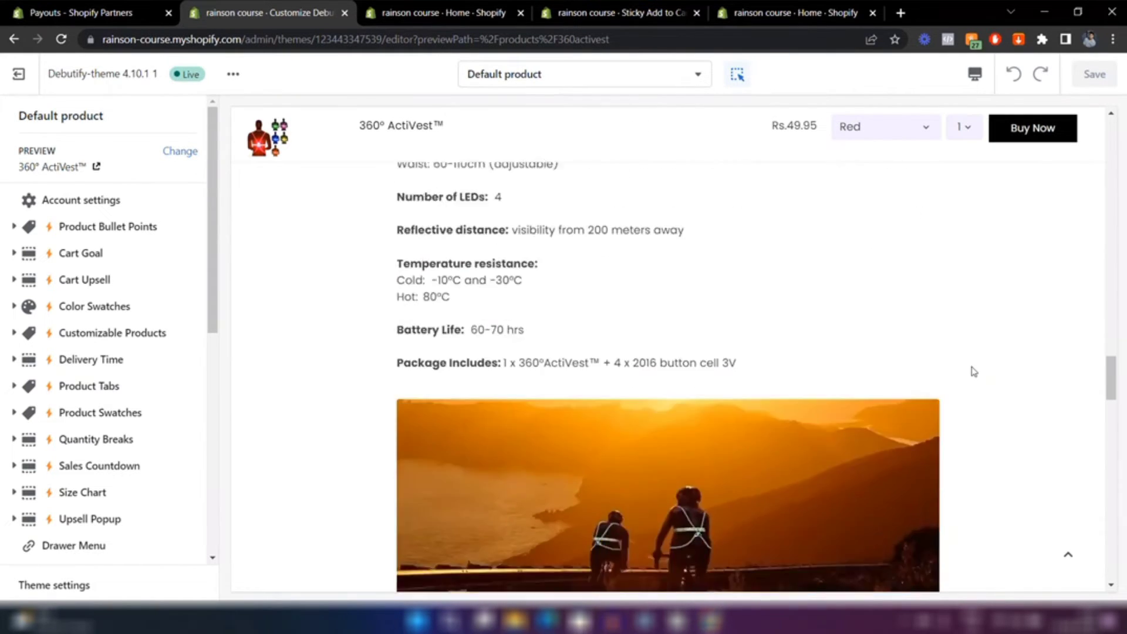
scroll(971, 370, "down", 4)
scroll(971, 367, "up", 12)
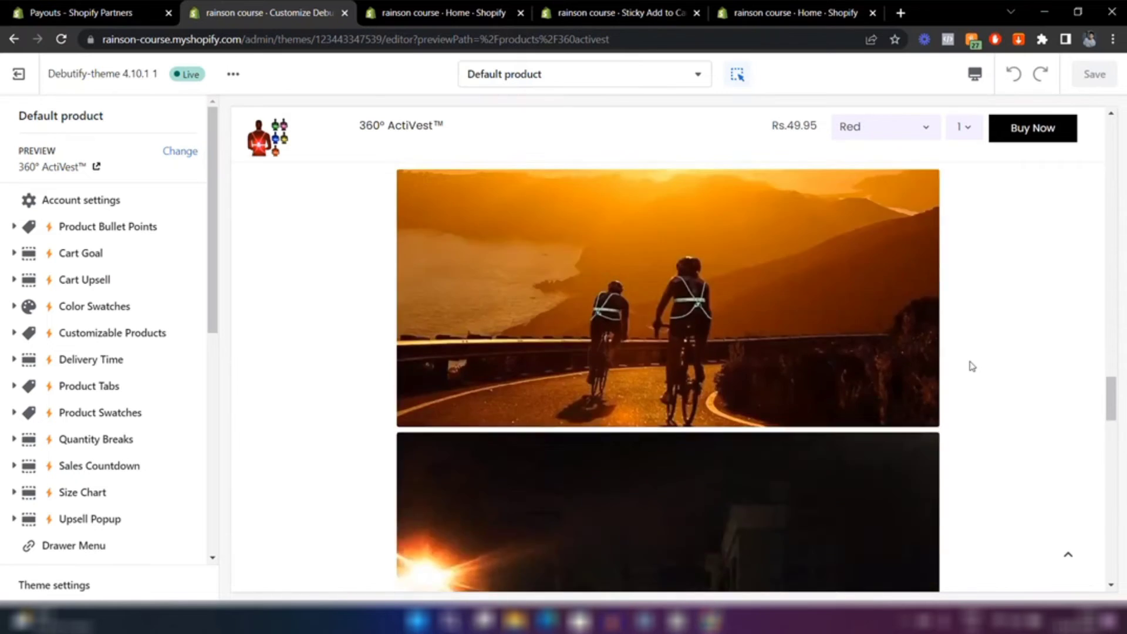
scroll(972, 365, "down", 10)
scroll(971, 365, "up", 7)
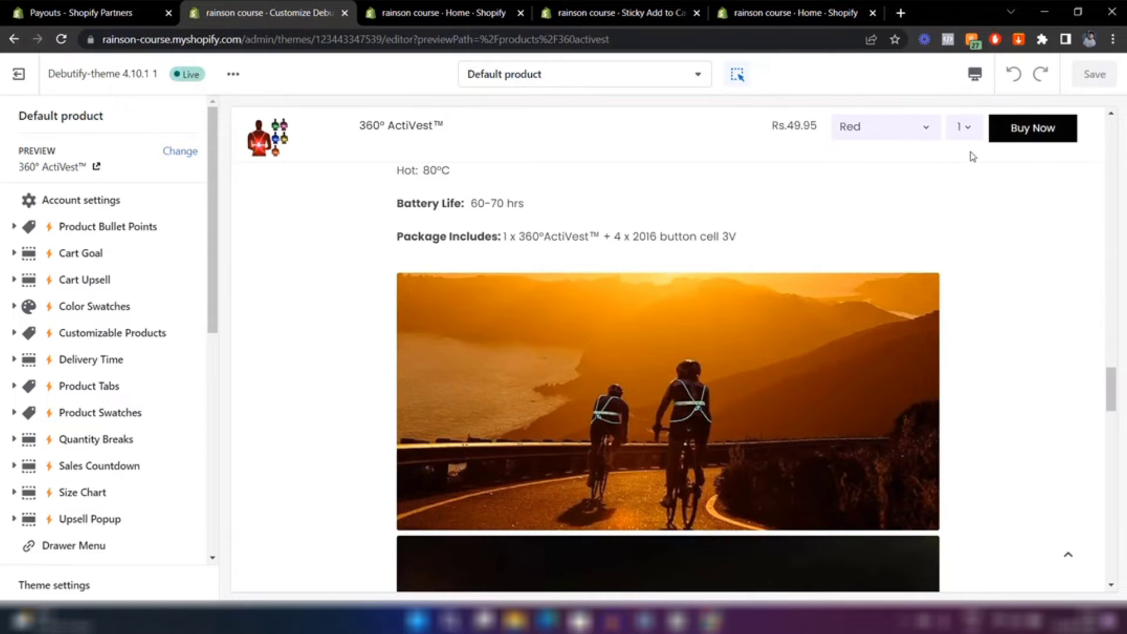
Step: Review the saved bar, product and button customization settings in the Sticky Add to Cart Bar app
left_click(623, 11)
scroll(662, 336, "down", 4)
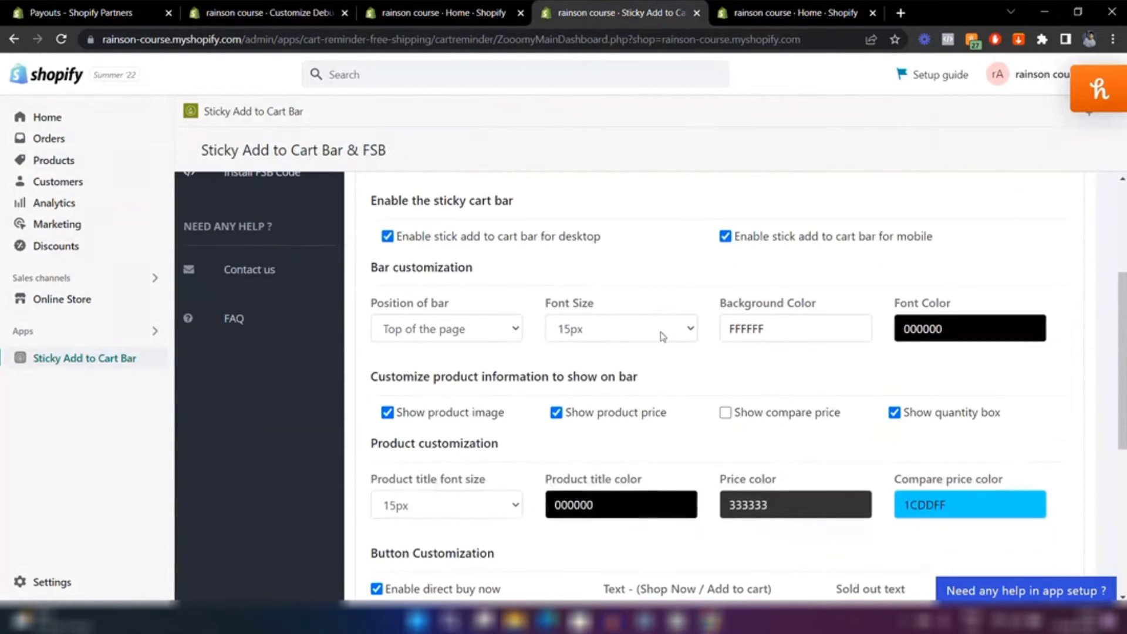
scroll(490, 339, "down", 3)
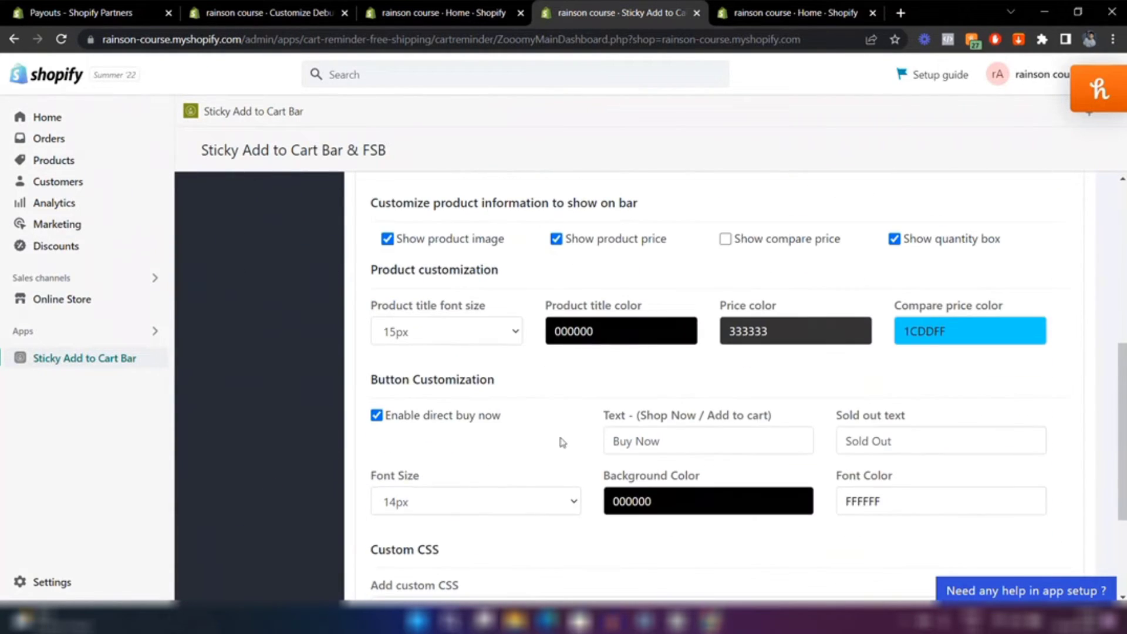
scroll(562, 442, "down", 3)
scroll(522, 367, "up", 9)
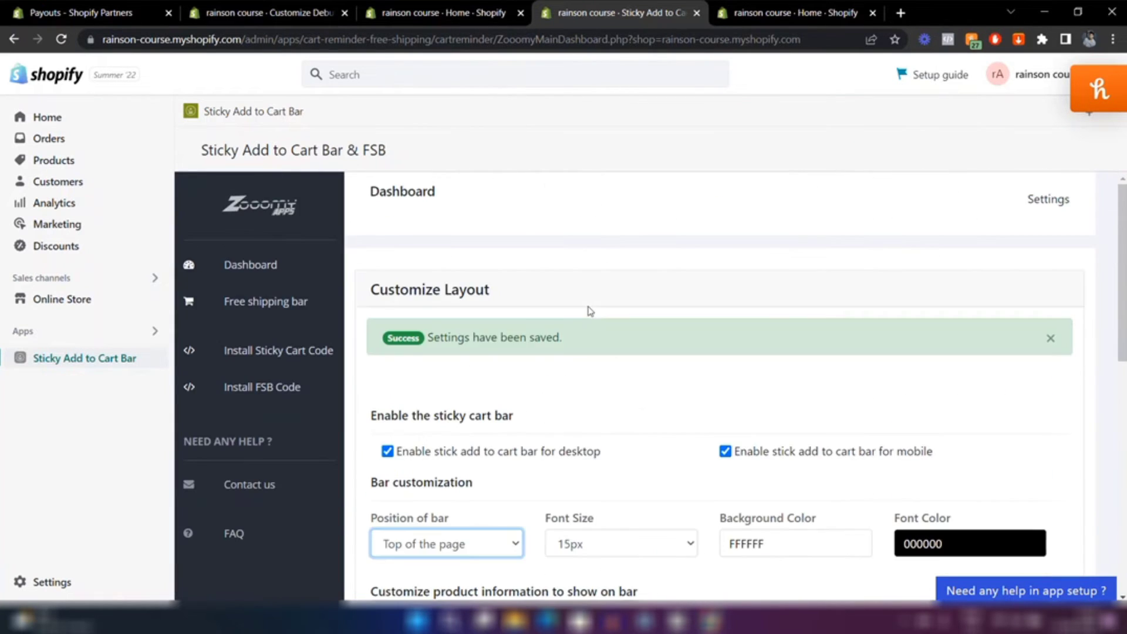
scroll(589, 312, "down", 2)
scroll(589, 312, "up", 2)
Step: Open the Shopify App Store from the store admin and search for "trust sealsand badges"
left_click(444, 13)
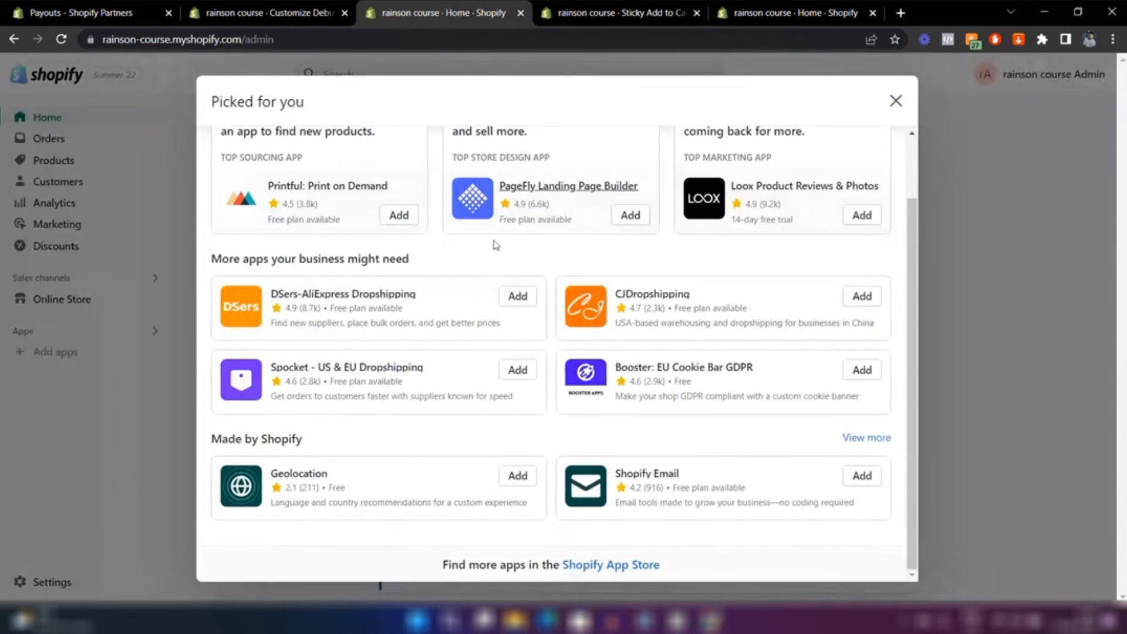
left_click(604, 567)
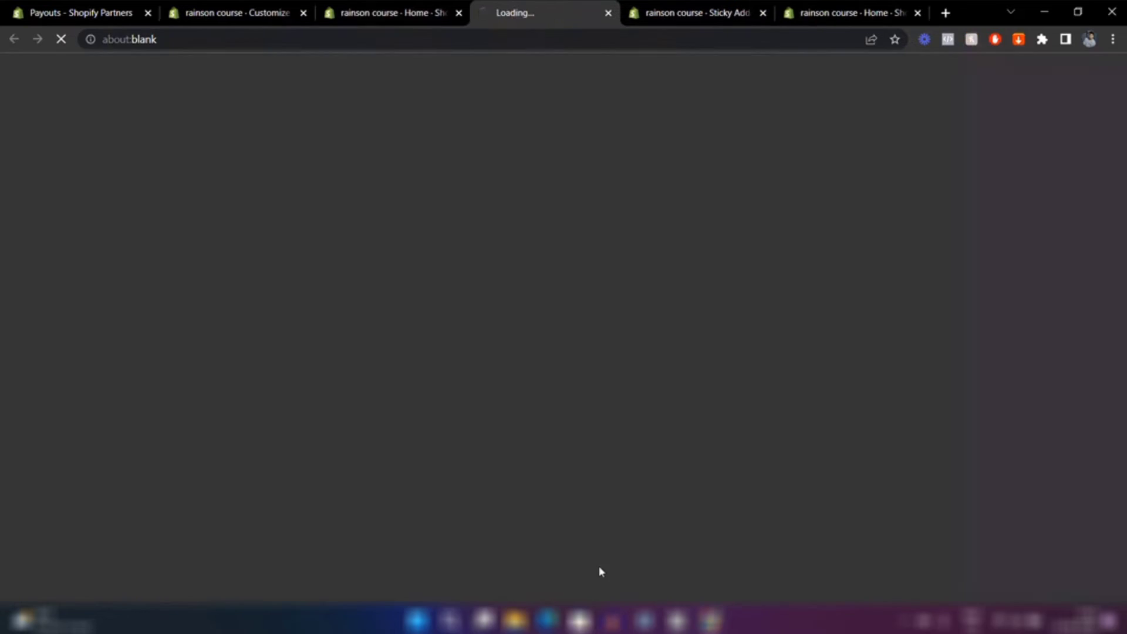
left_click(497, 351)
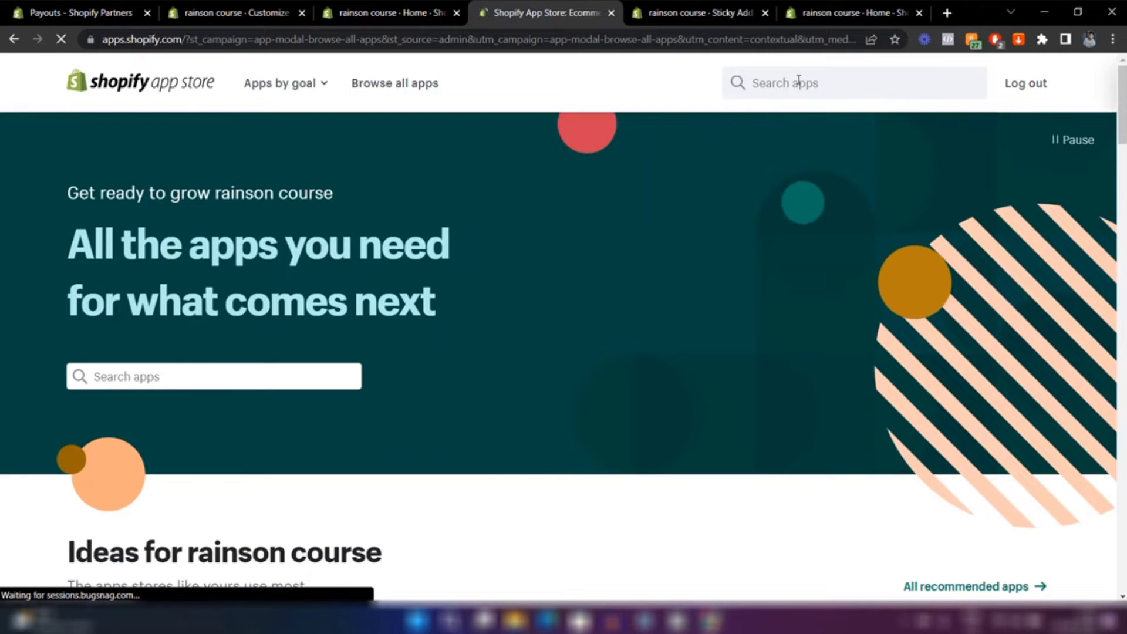
left_click(798, 83)
type("tru")
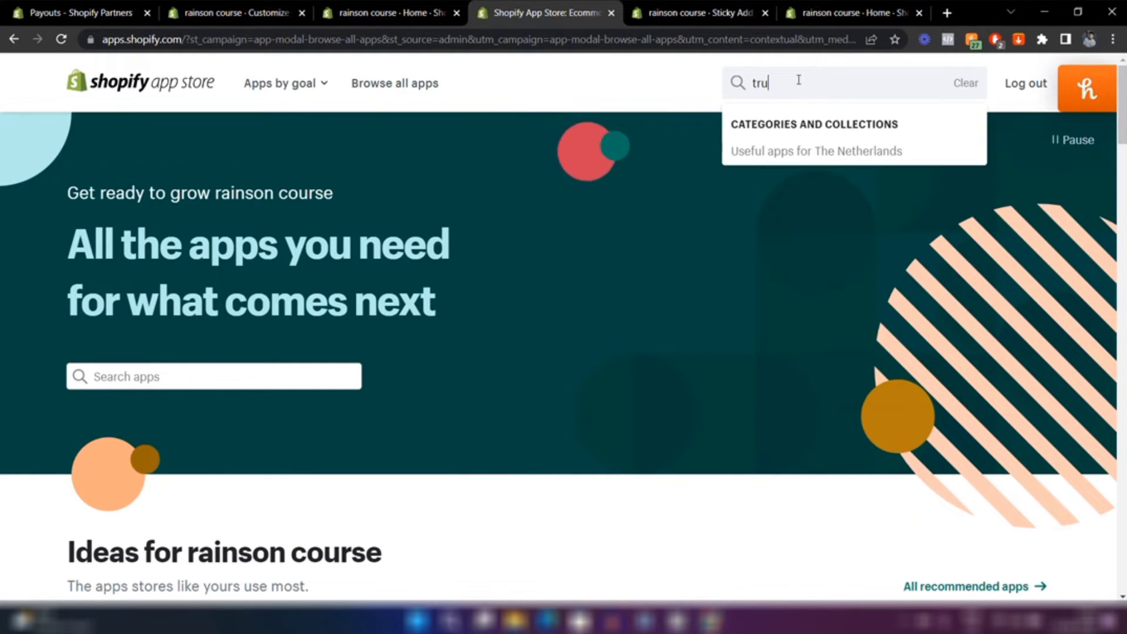
type("st sealsand badge")
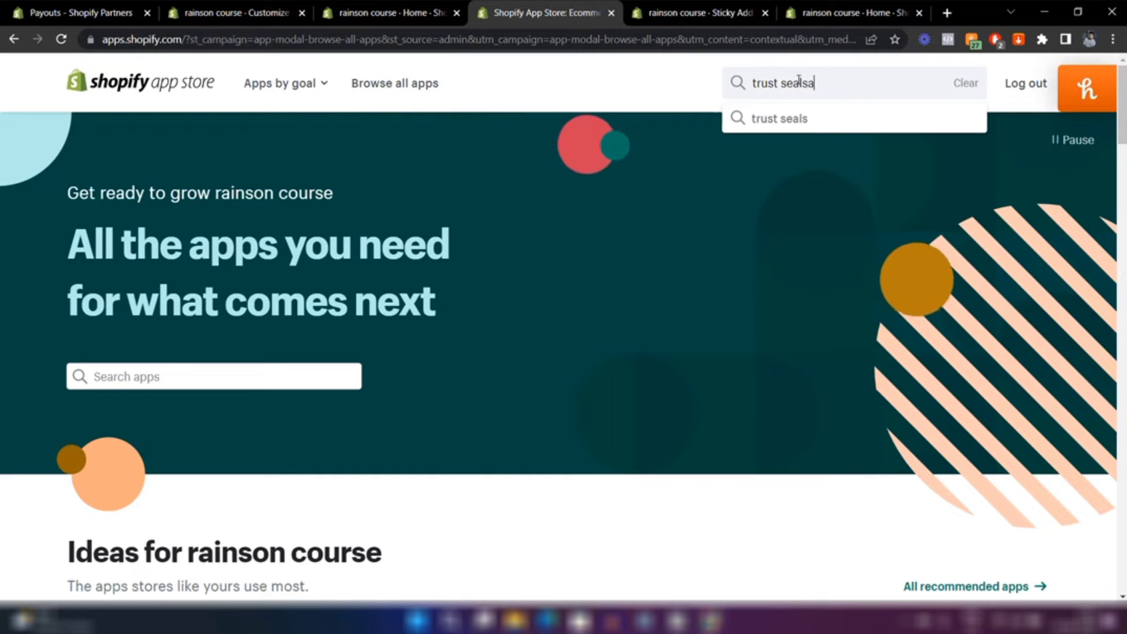
type("s")
key("Return")
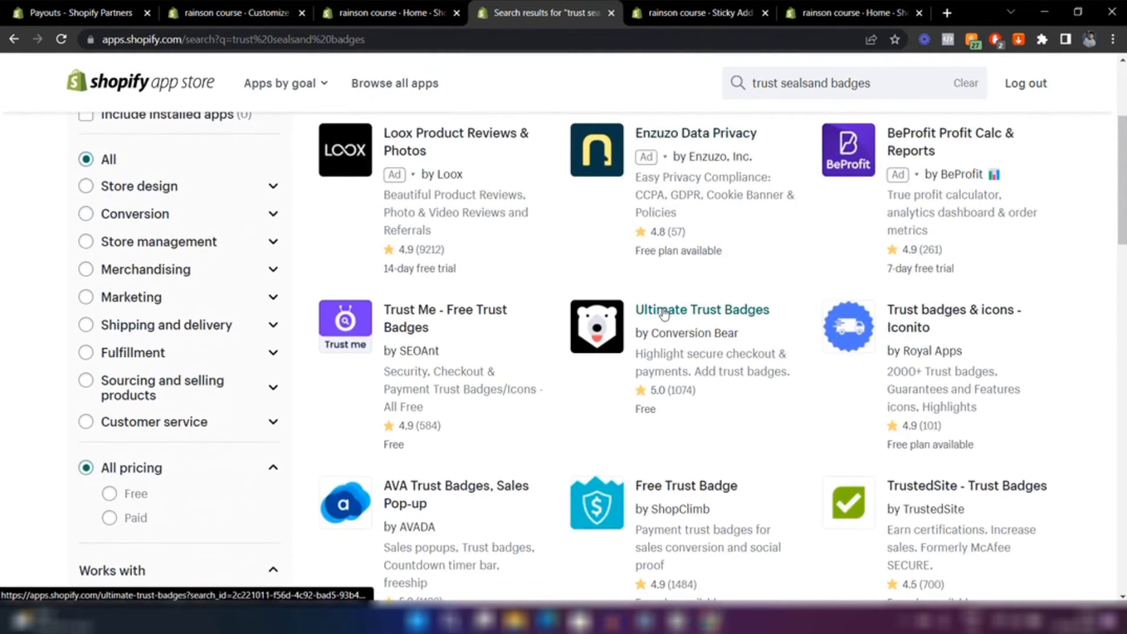
Step: Install Ultimate Trust Badges by Conversion Bear on the store and enable it
left_click(663, 313)
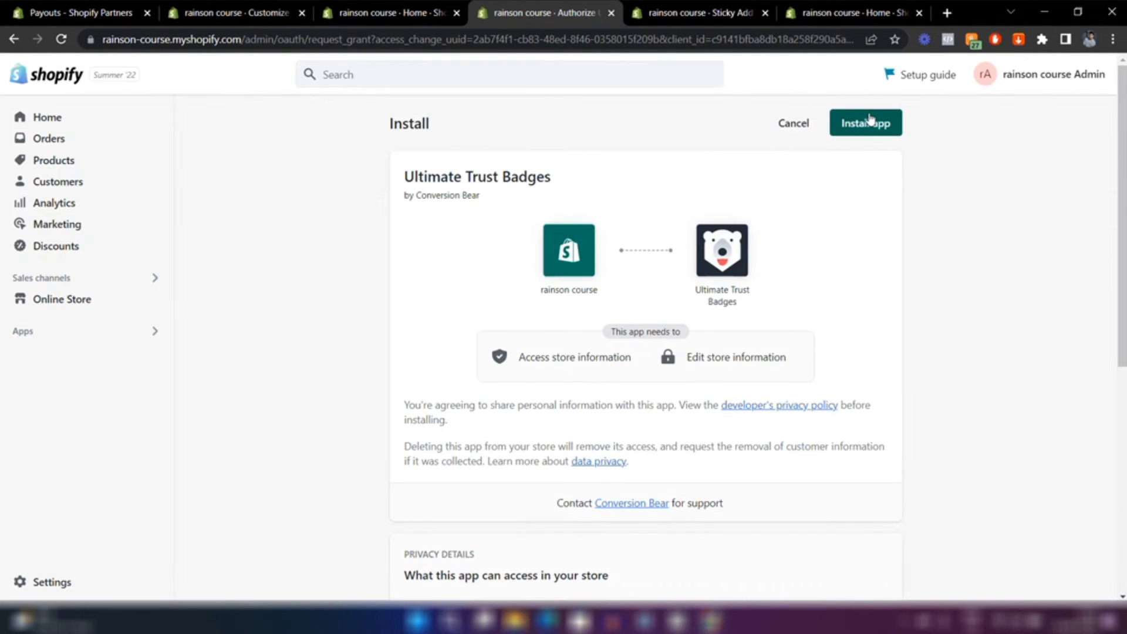
left_click(871, 121)
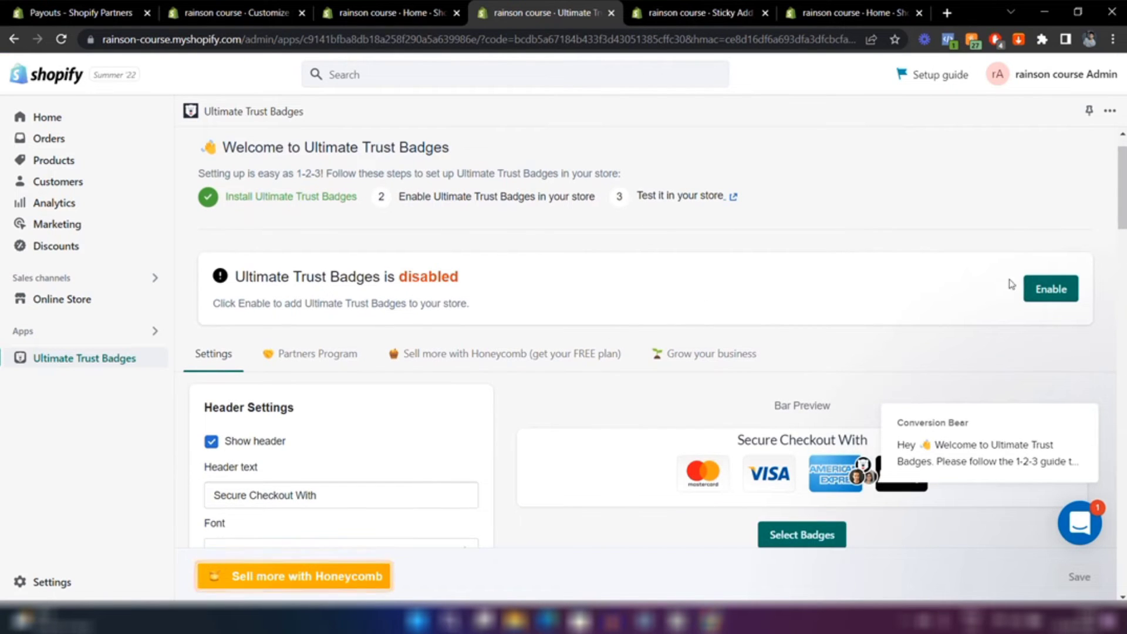
left_click(1058, 287)
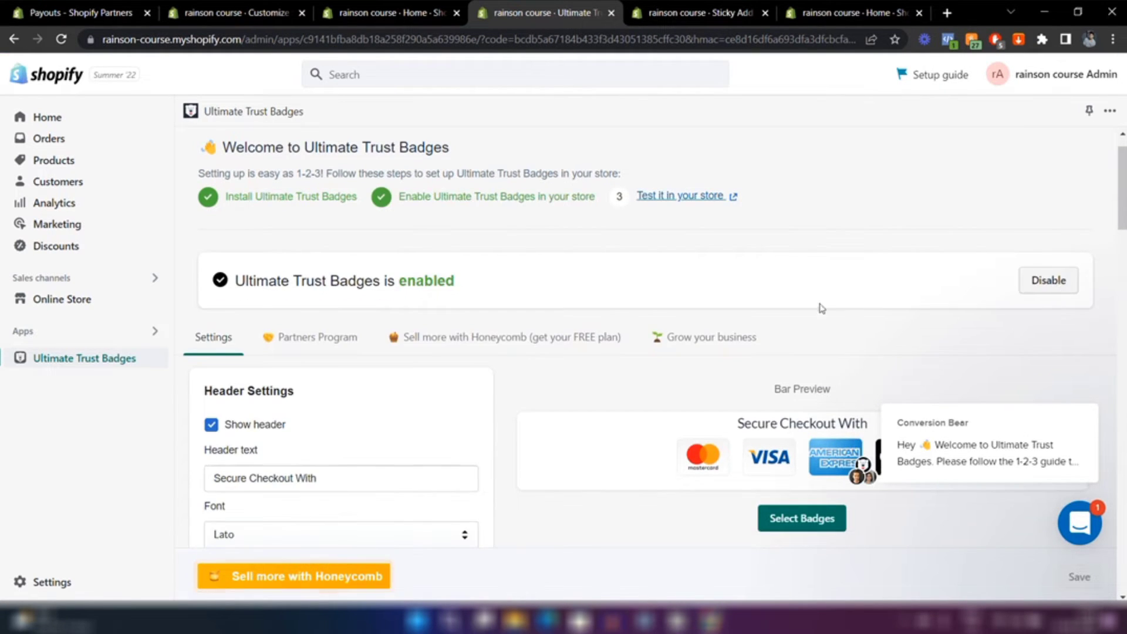
Step: Set the font of the "Secure Checkout With" trust badge header to Montserrat
scroll(618, 376, "down", 2)
scroll(617, 376, "up", 2)
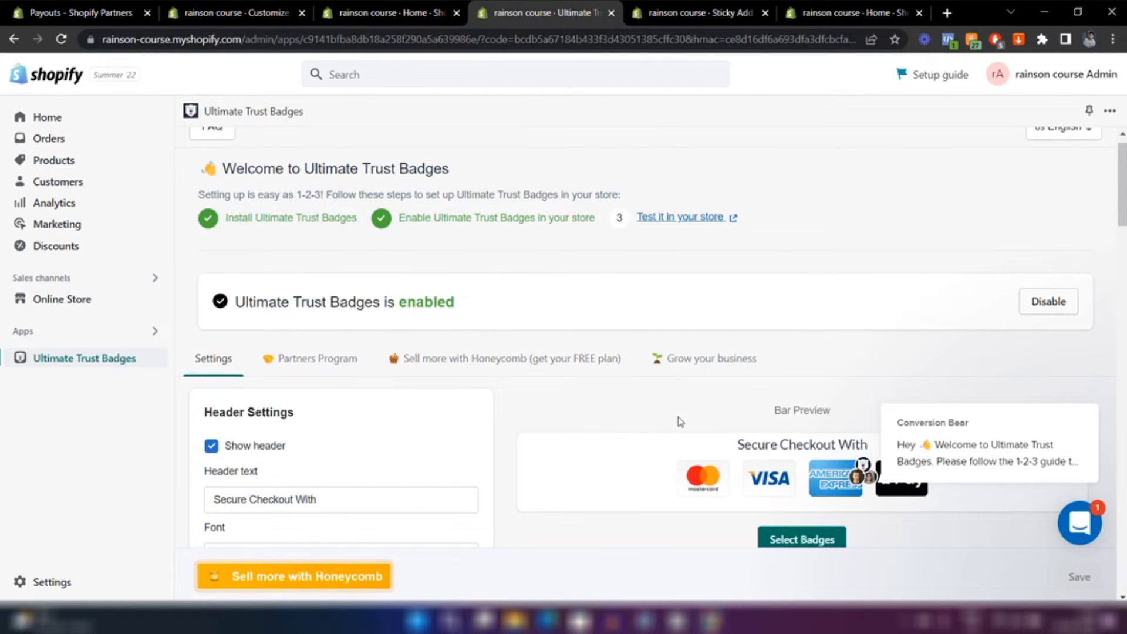
scroll(677, 421, "down", 2)
scroll(678, 421, "down", 2)
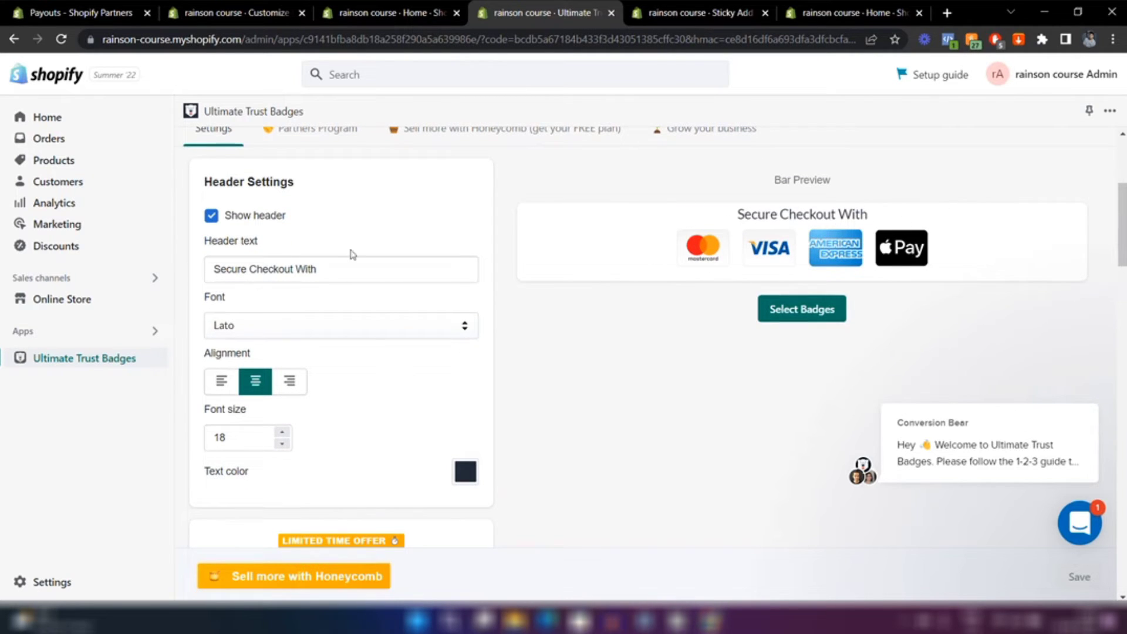
left_click(248, 332)
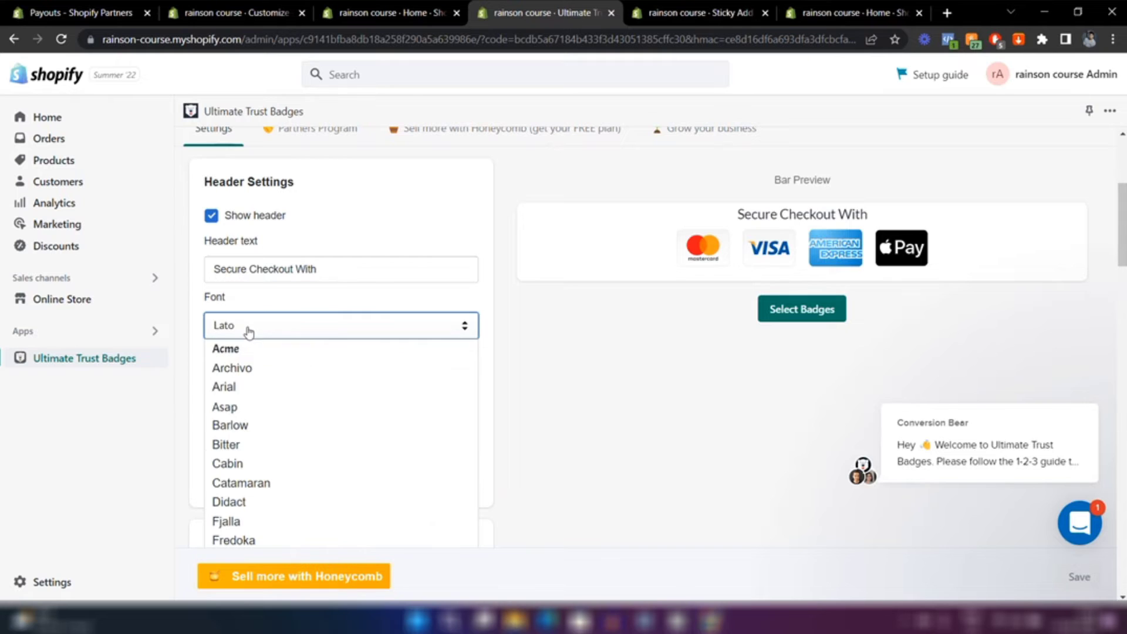
scroll(272, 433, "down", 2)
scroll(292, 440, "down", 2)
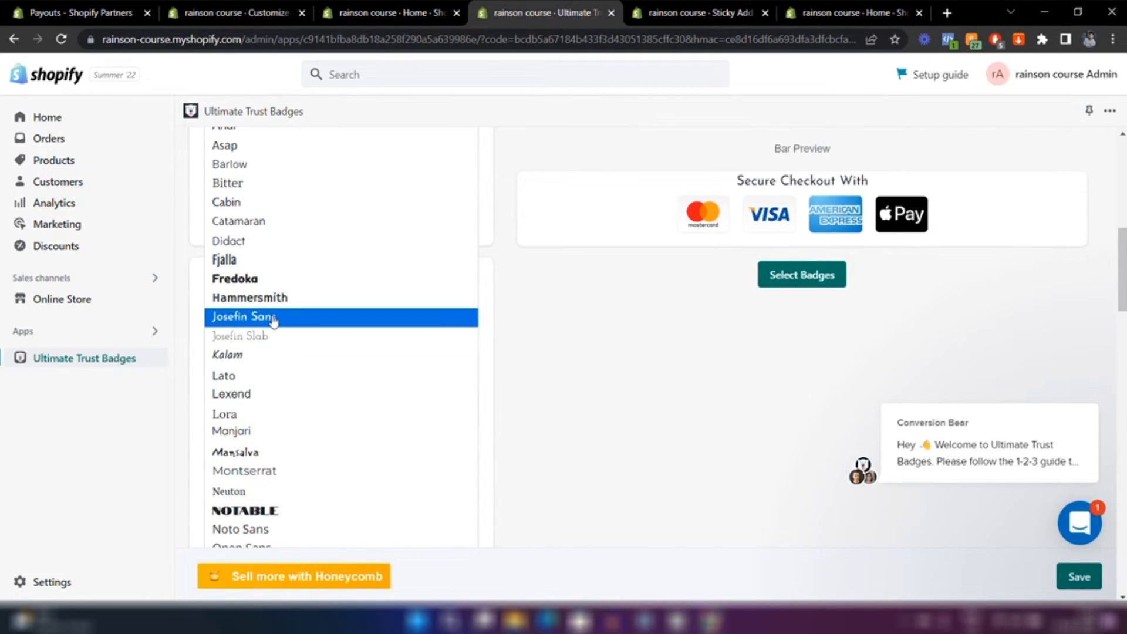
scroll(281, 414, "down", 1)
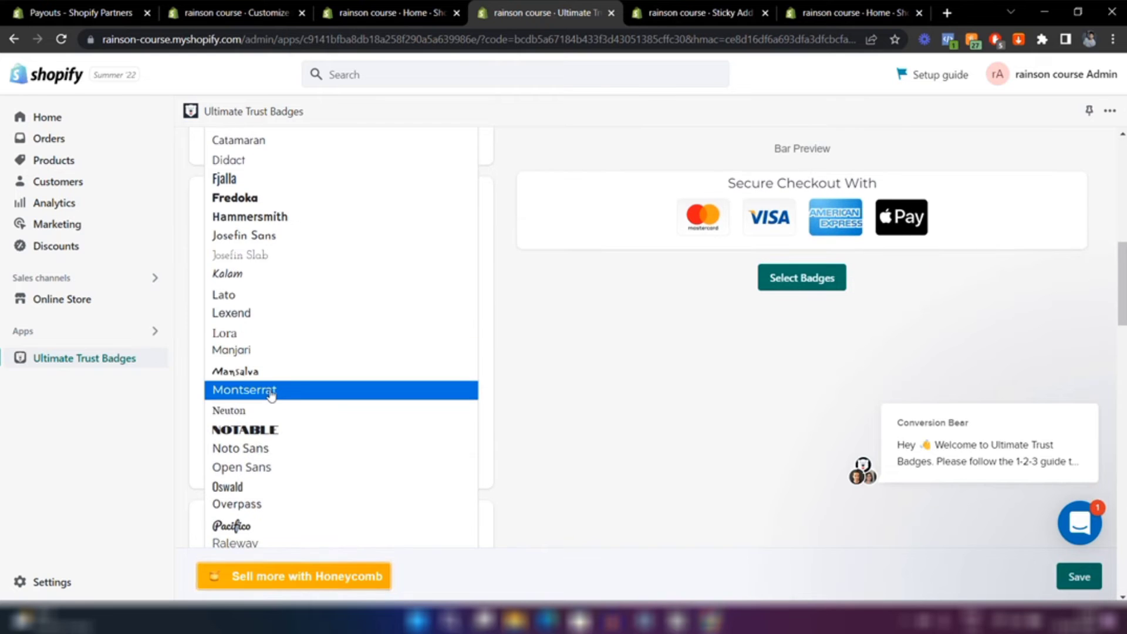
left_click(270, 391)
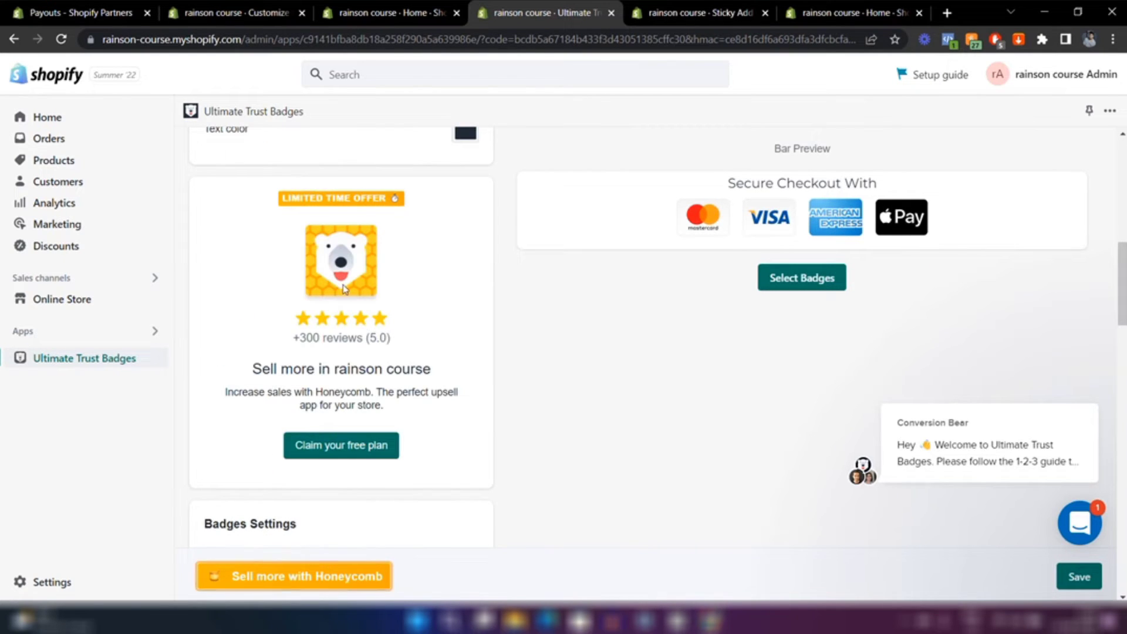
Step: Try the Mono and Original badge styles in the badges settings and return the style to Card
scroll(345, 289, "up", 6)
scroll(376, 414, "down", 7)
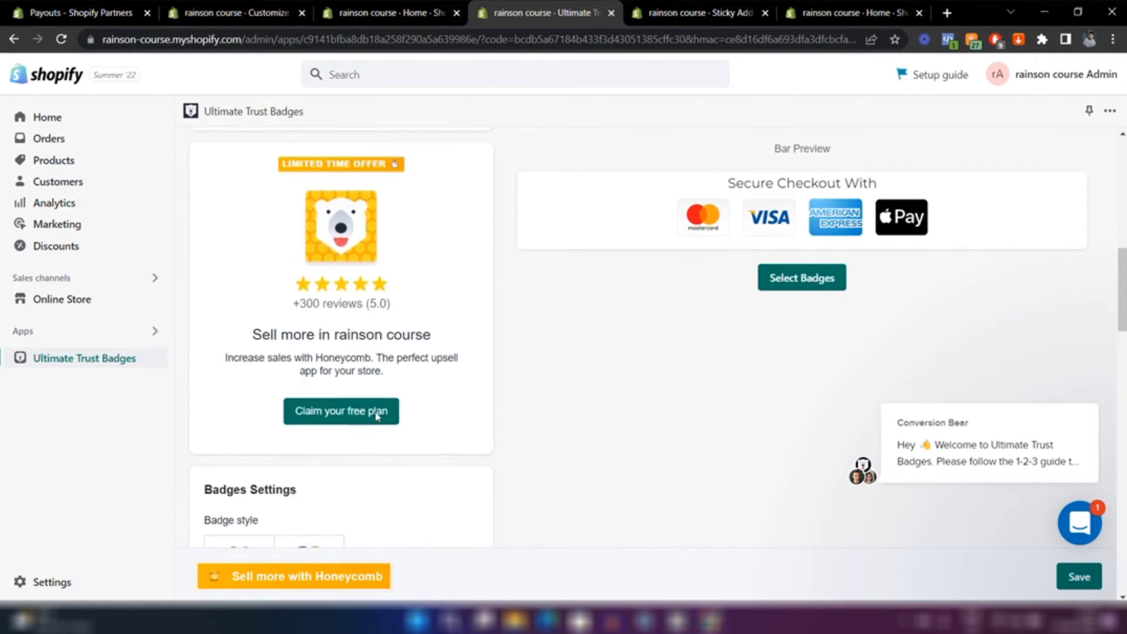
scroll(376, 416, "down", 3)
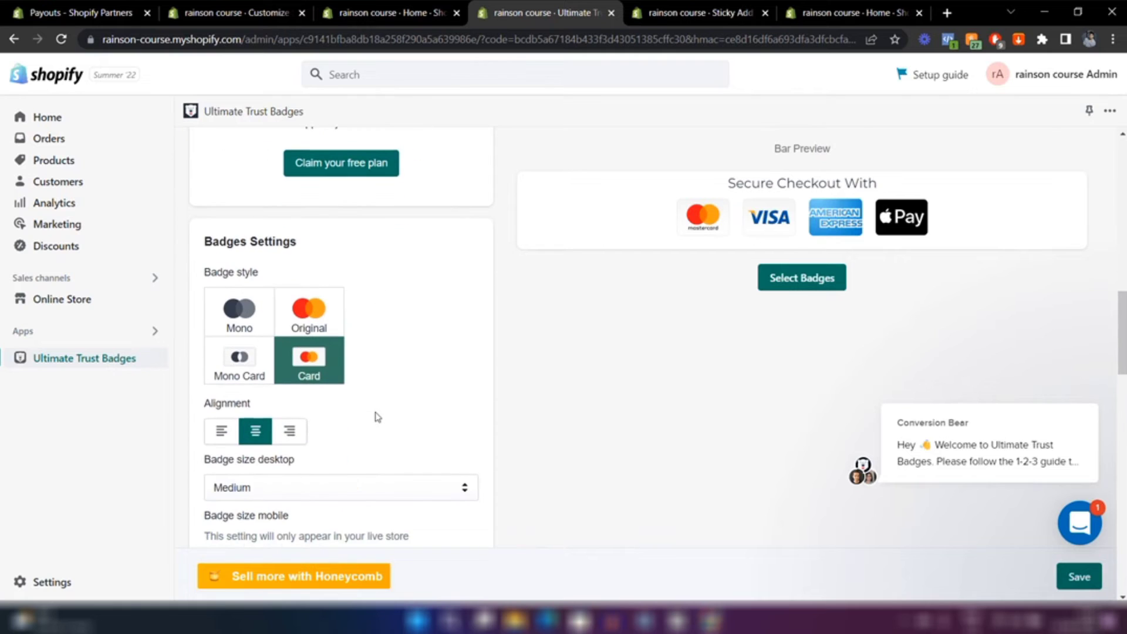
left_click(230, 313)
left_click(313, 311)
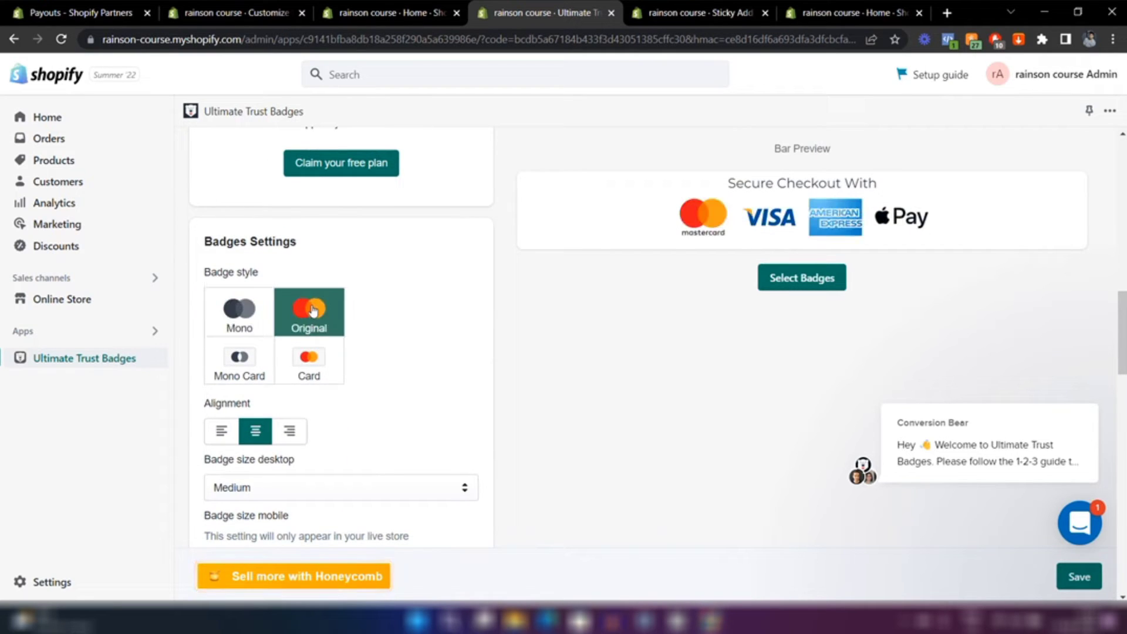
left_click(322, 358)
scroll(385, 382, "down", 4)
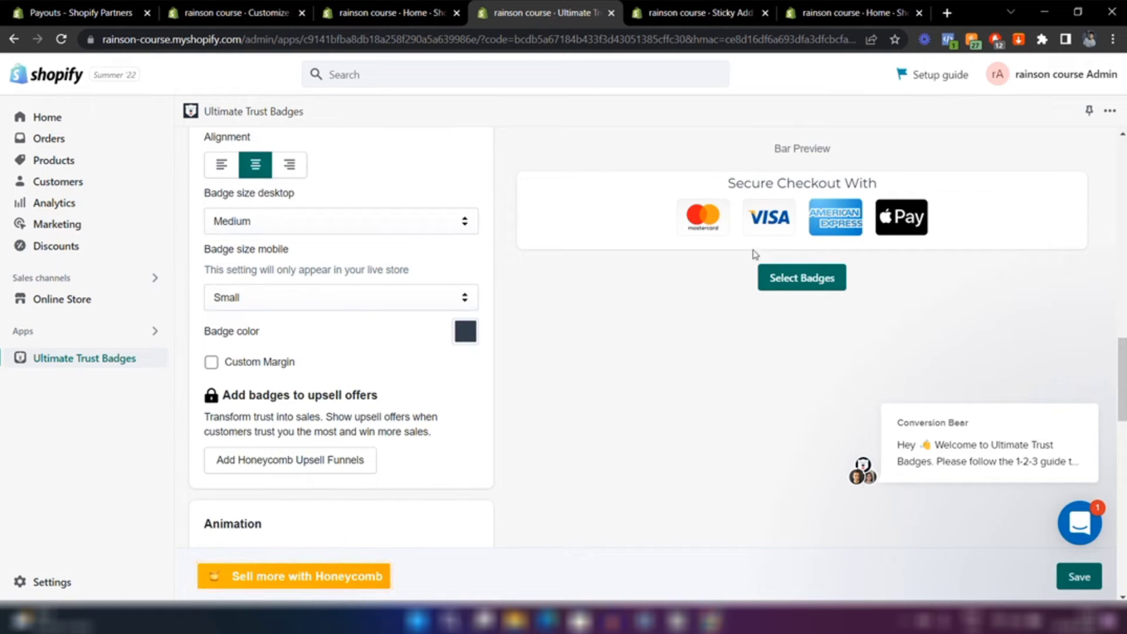
Step: Add the Amazon Pay and PayPal badges to the trust badge selection and save it
left_click(785, 284)
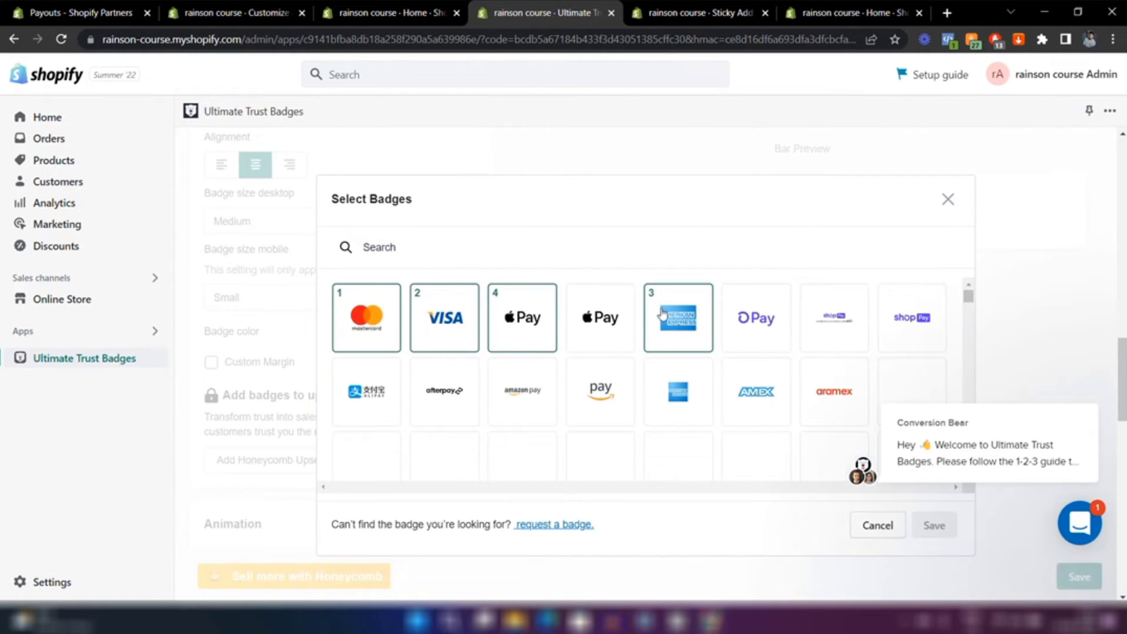
scroll(678, 370, "down", 2)
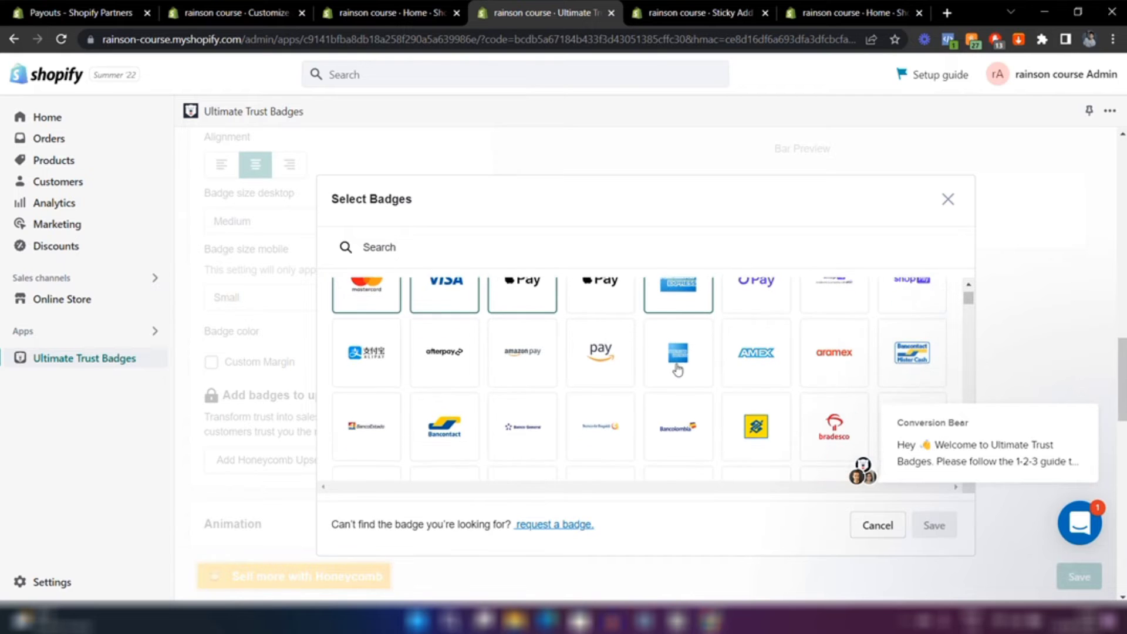
left_click(627, 349)
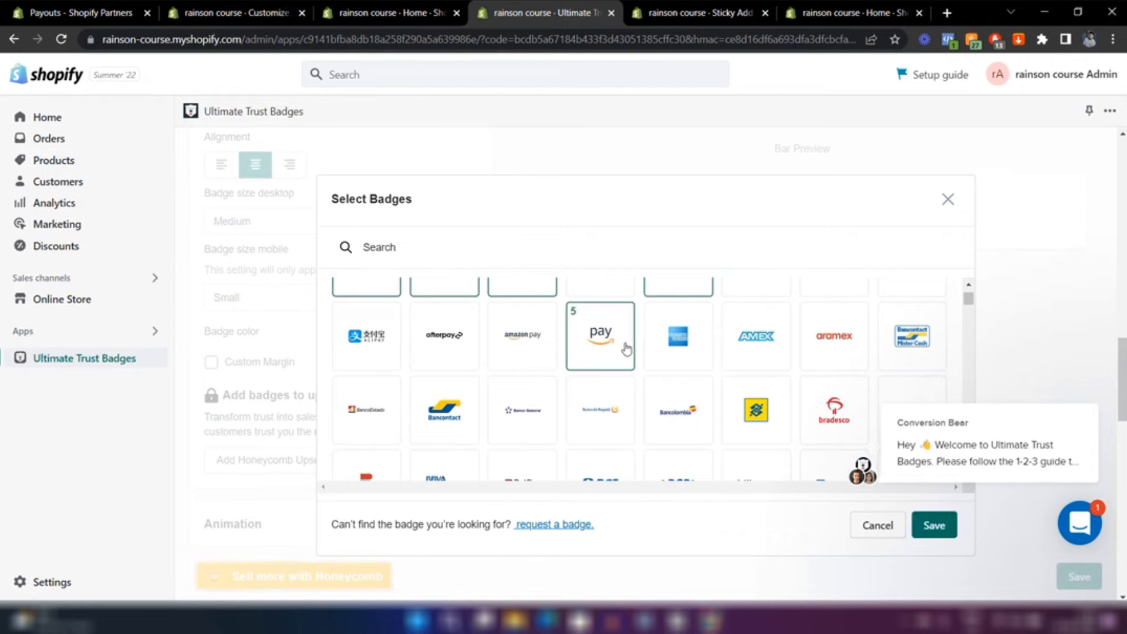
scroll(728, 365, "down", 15)
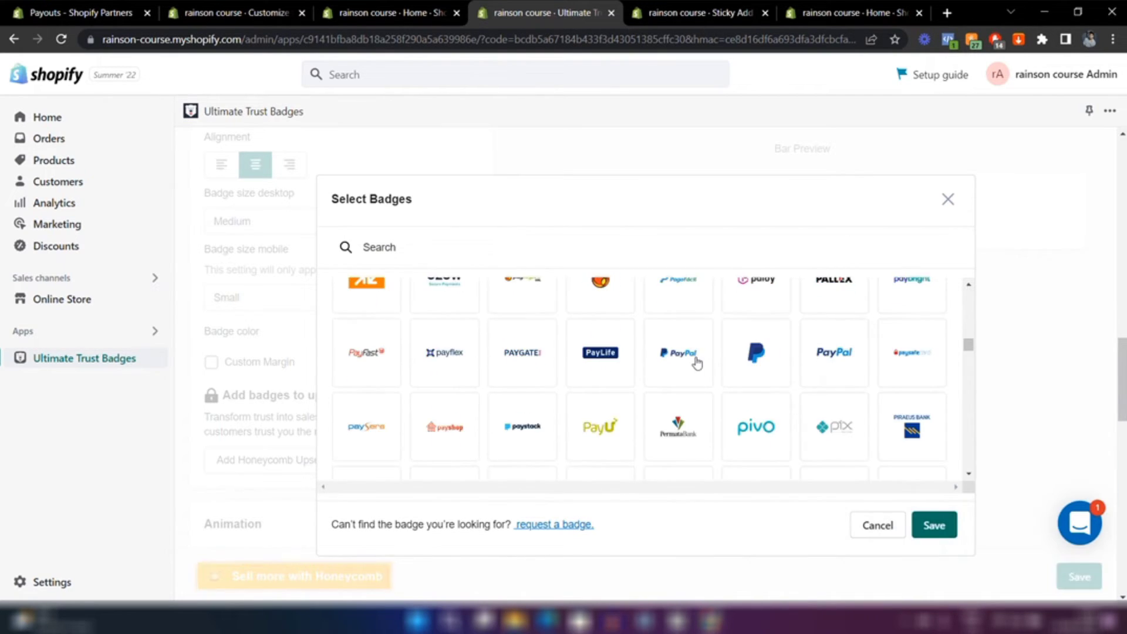
left_click(698, 356)
scroll(818, 381, "down", 8)
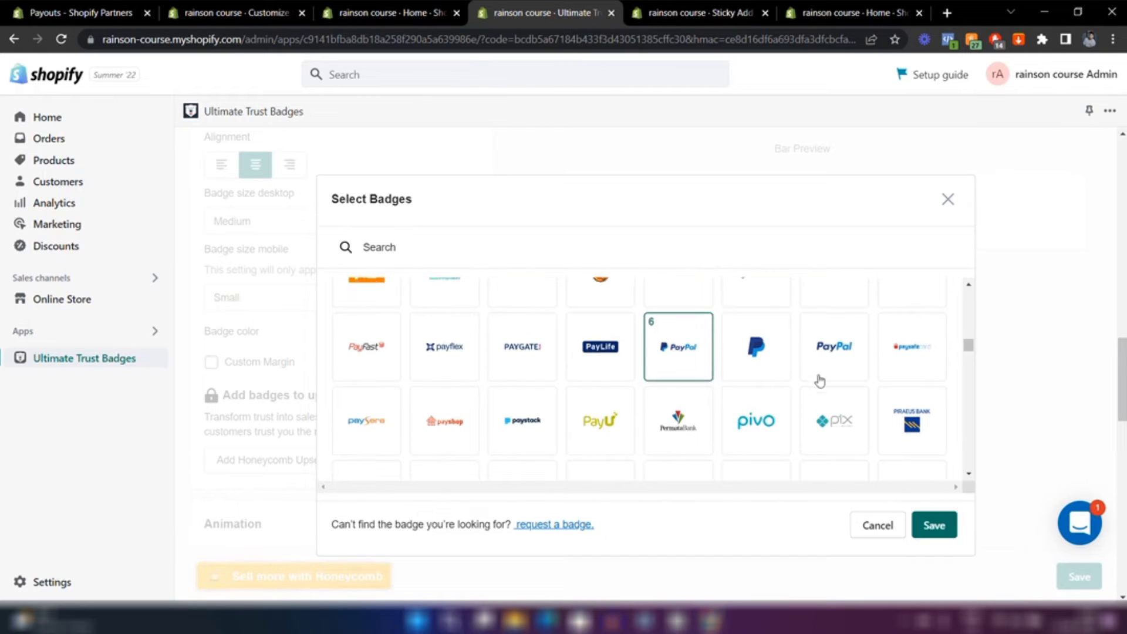
left_click(933, 525)
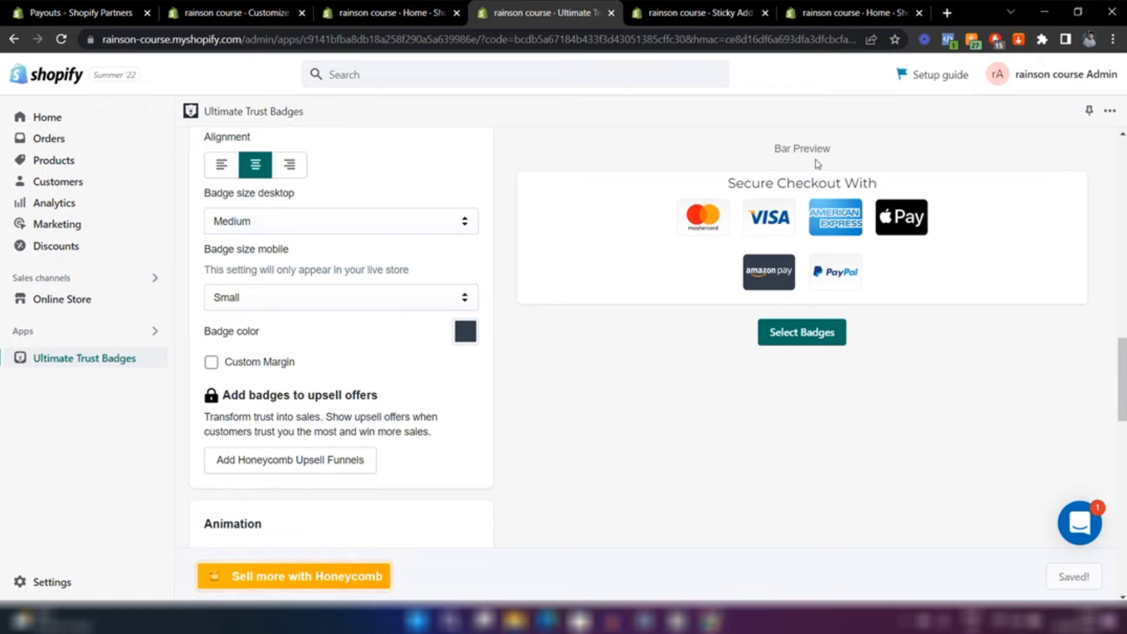
Step: Set the desktop badge size to Small in the badges settings and save the change
scroll(367, 282, "up", 3)
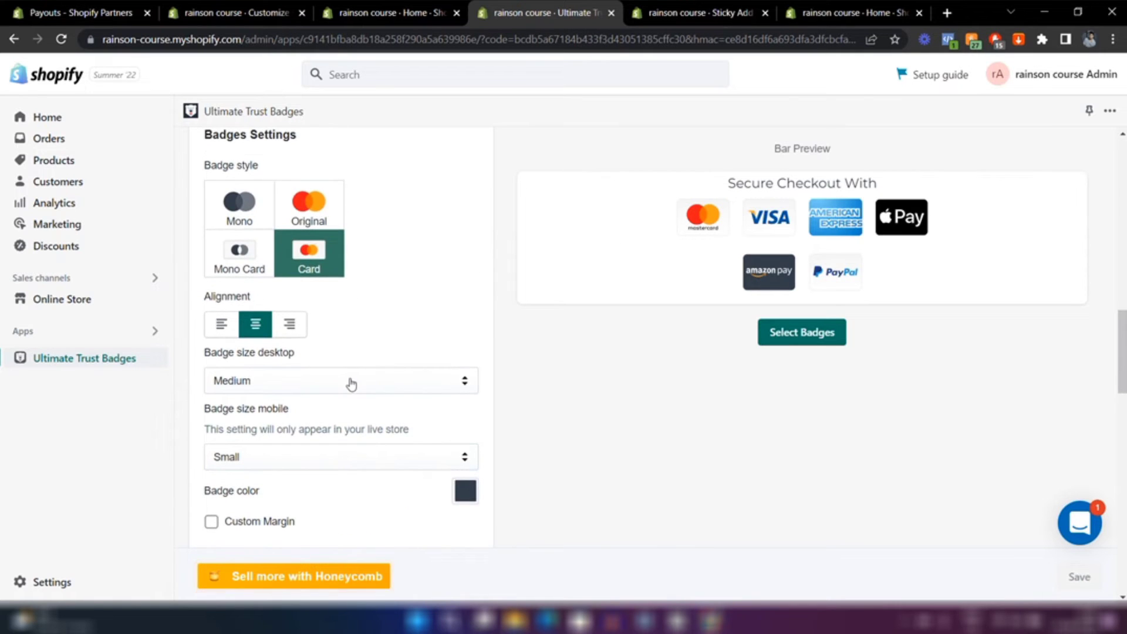
left_click(350, 381)
left_click(298, 422)
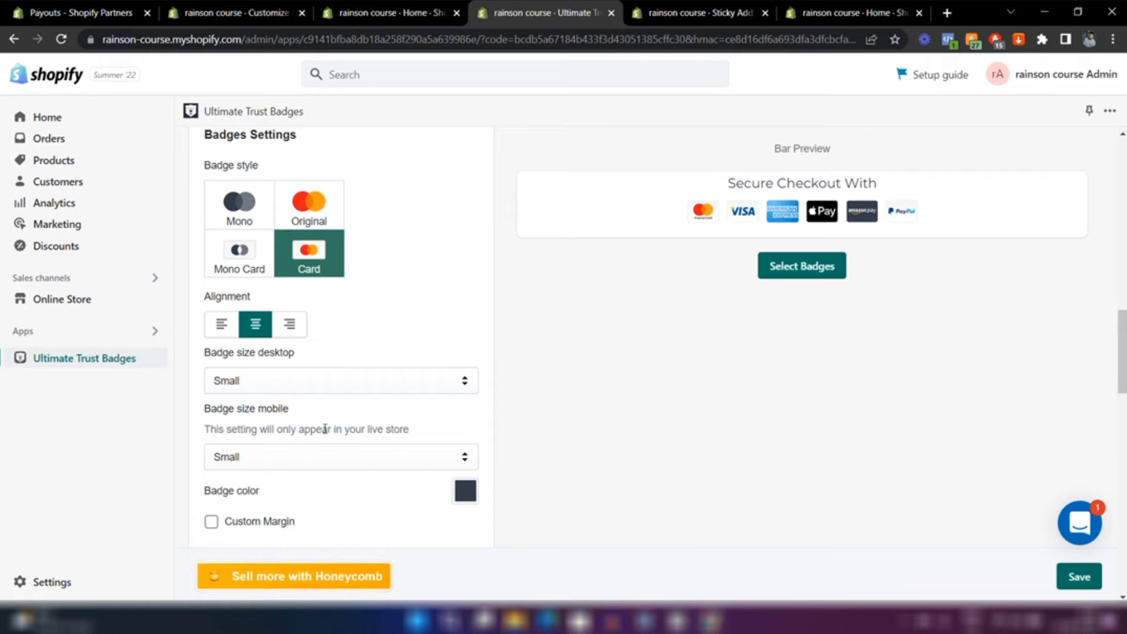
scroll(325, 429, "up", 2)
scroll(279, 435, "down", 2)
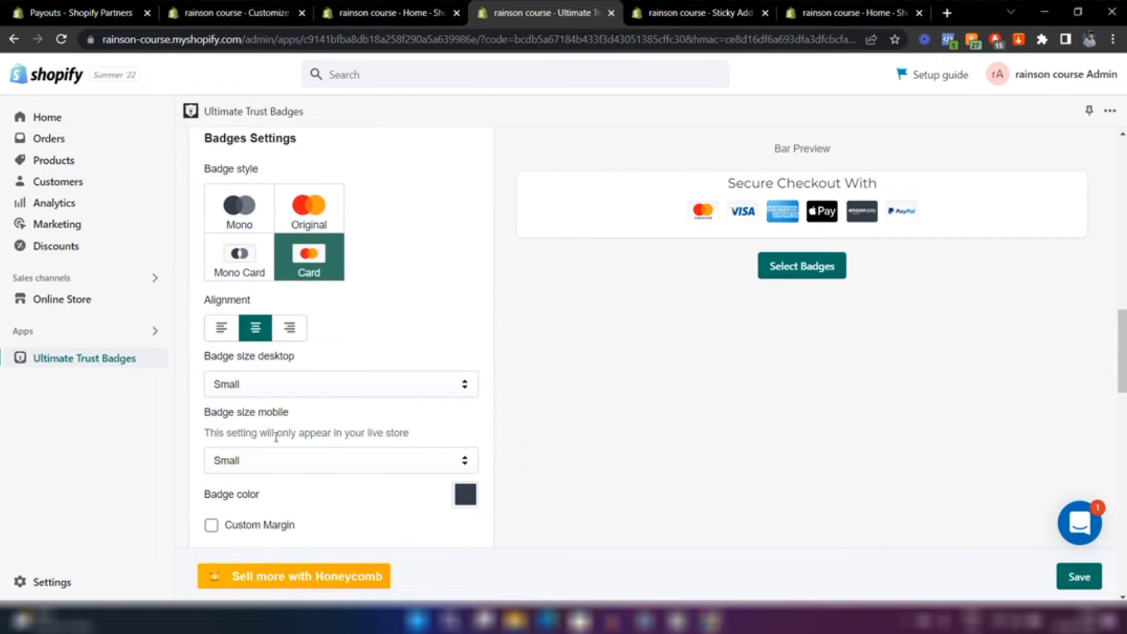
scroll(244, 456, "down", 3)
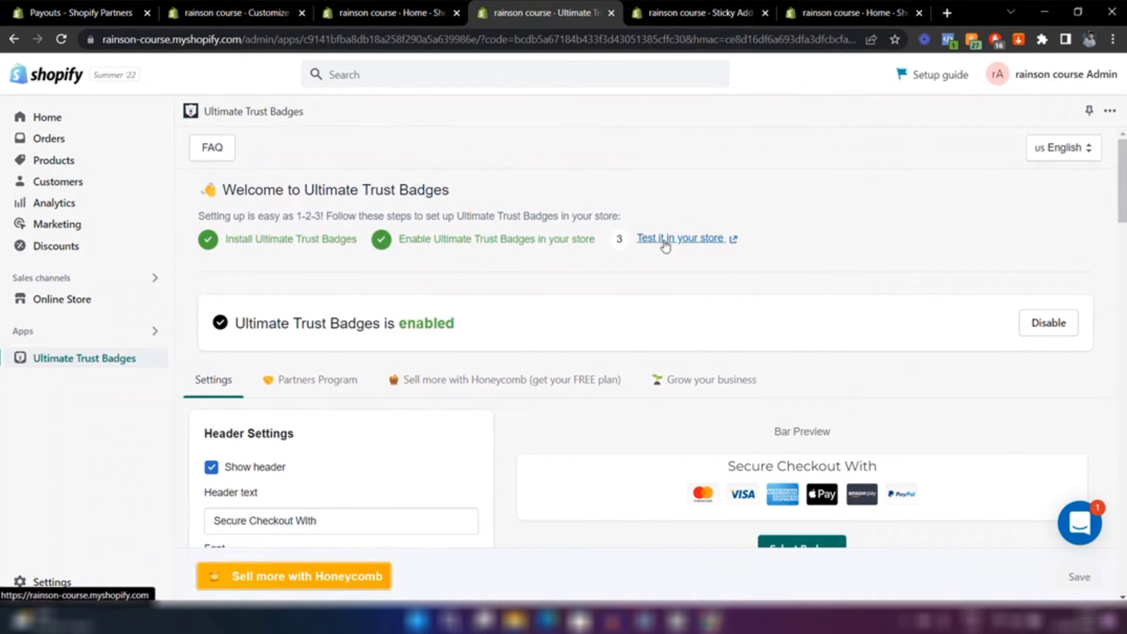
Step: Test the badges in the live store by opening the Q-WIPES product page and inspecting the area below Add to Cart
left_click(683, 240)
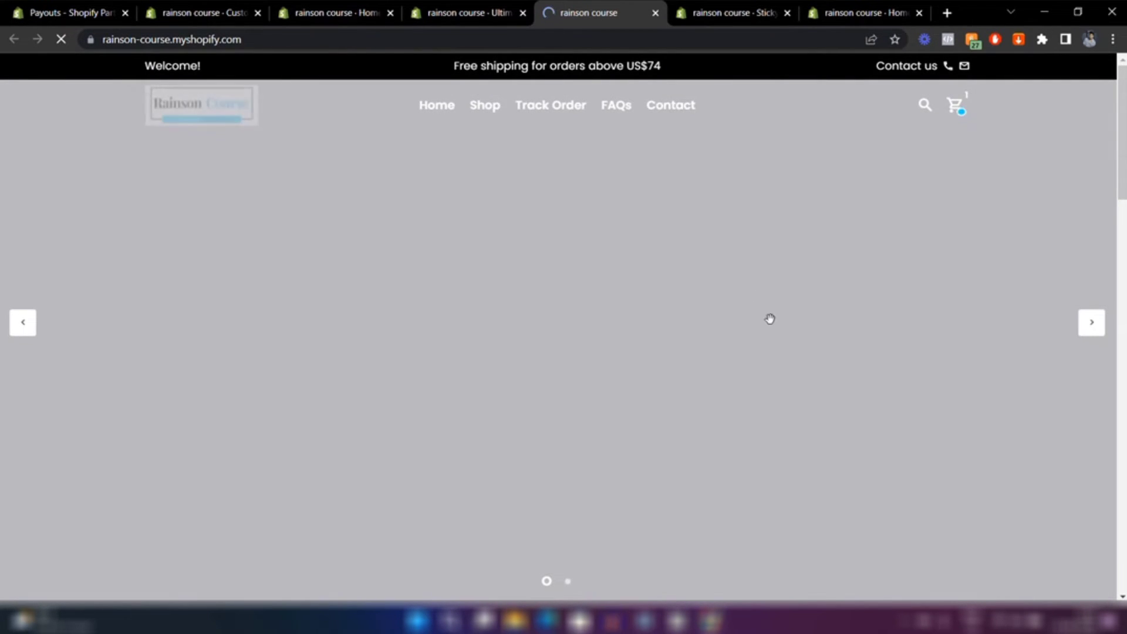
scroll(768, 316, "down", 5)
scroll(772, 325, "down", 1)
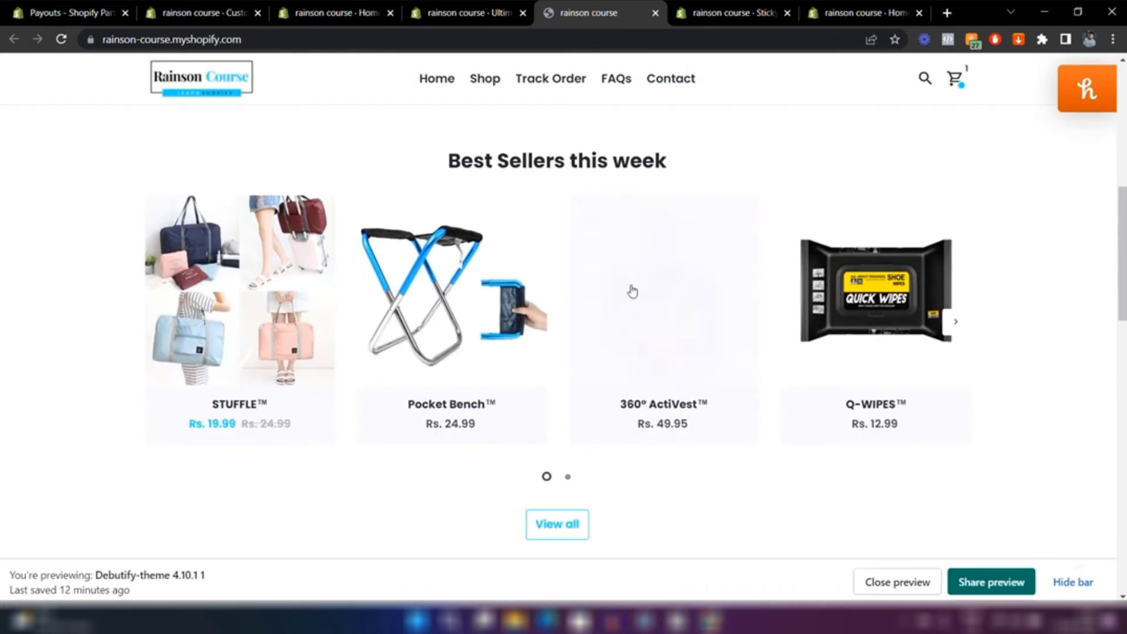
left_click(896, 326)
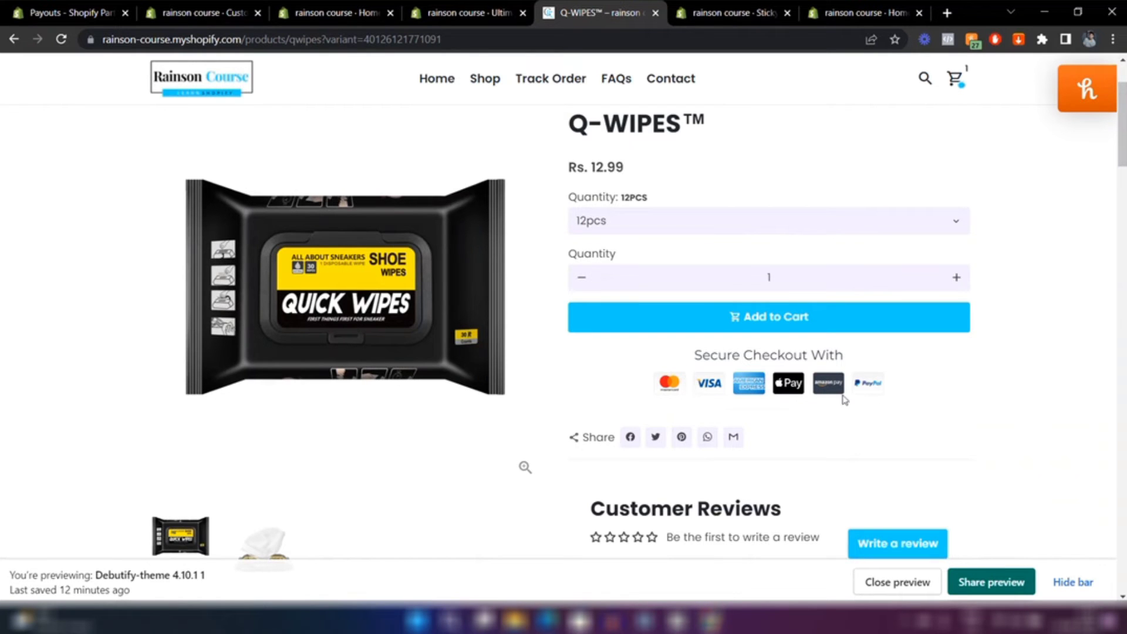
scroll(635, 272, "up", 2)
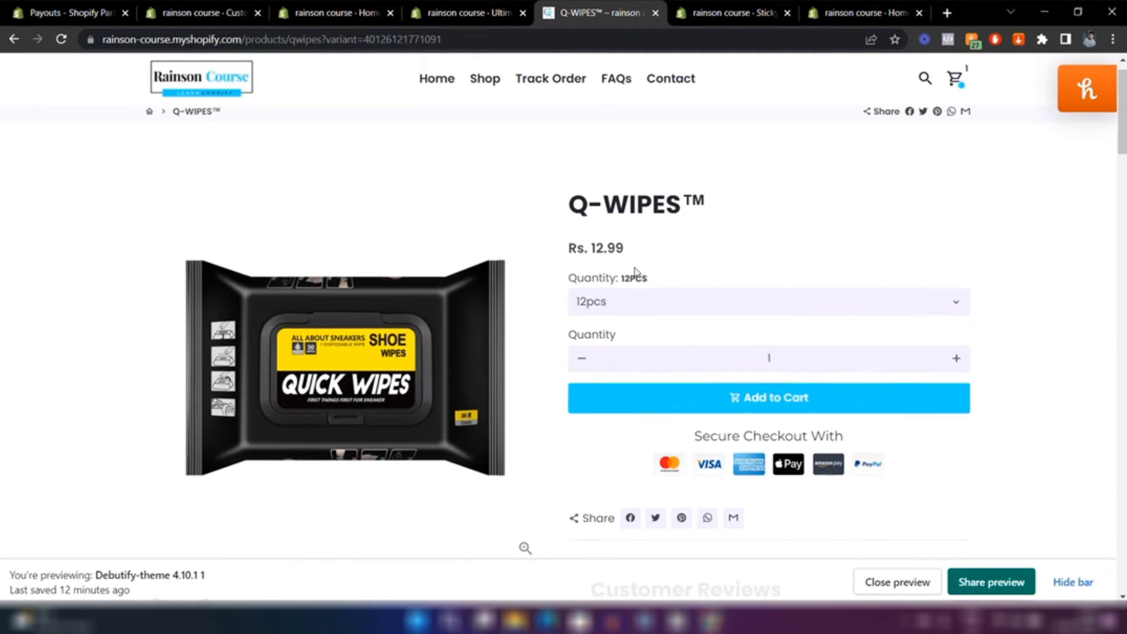
scroll(636, 271, "down", 4)
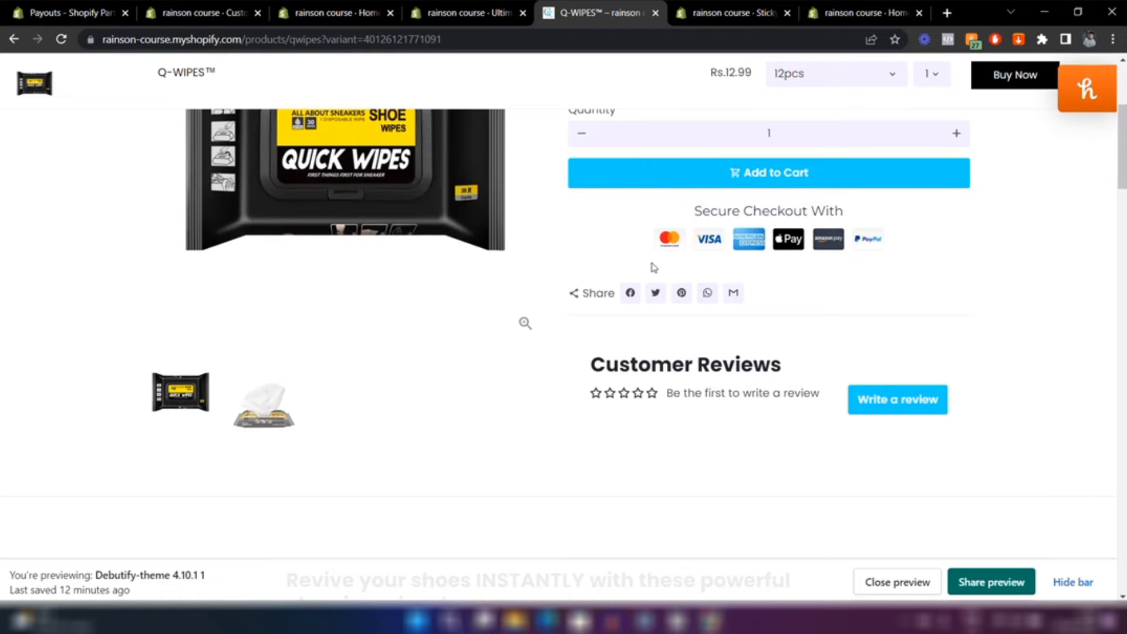
scroll(653, 268, "up", 2)
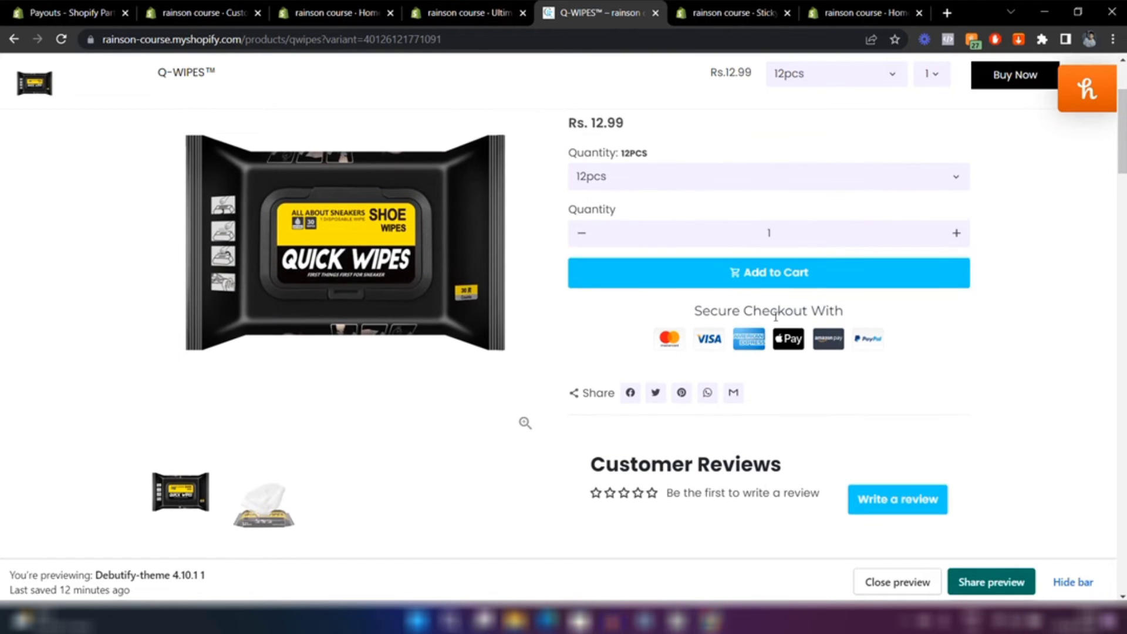
scroll(713, 377, "up", 3)
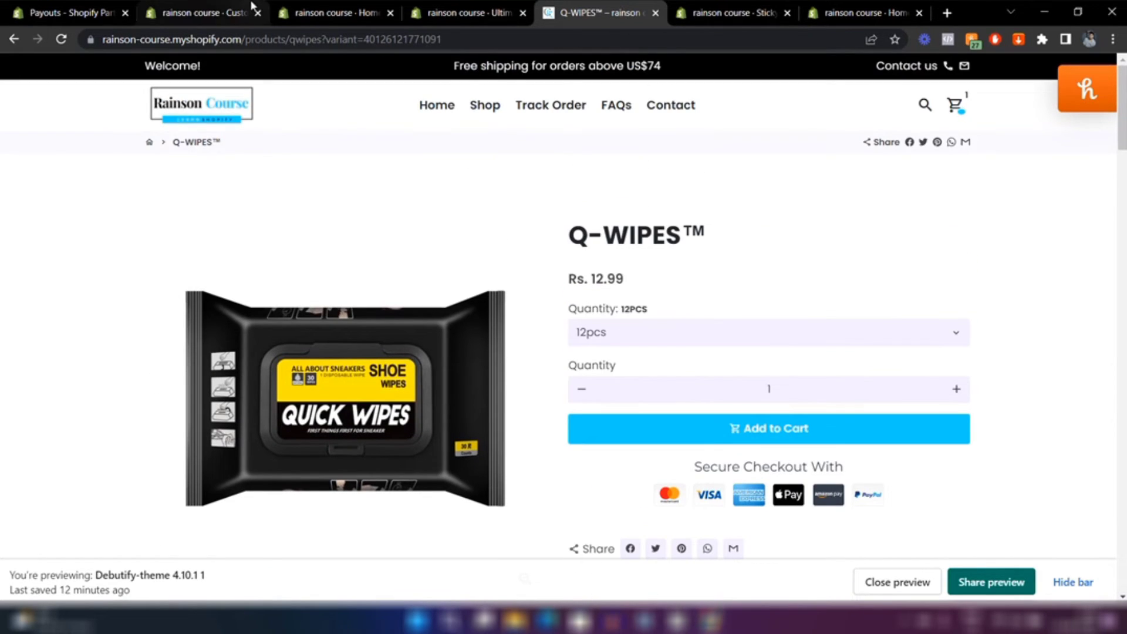
Step: Open the Debutify add-ons list in the theme editor's theme settings and browse the cart maximizers and conversion triggers
left_click(202, 9)
scroll(93, 276, "down", 8)
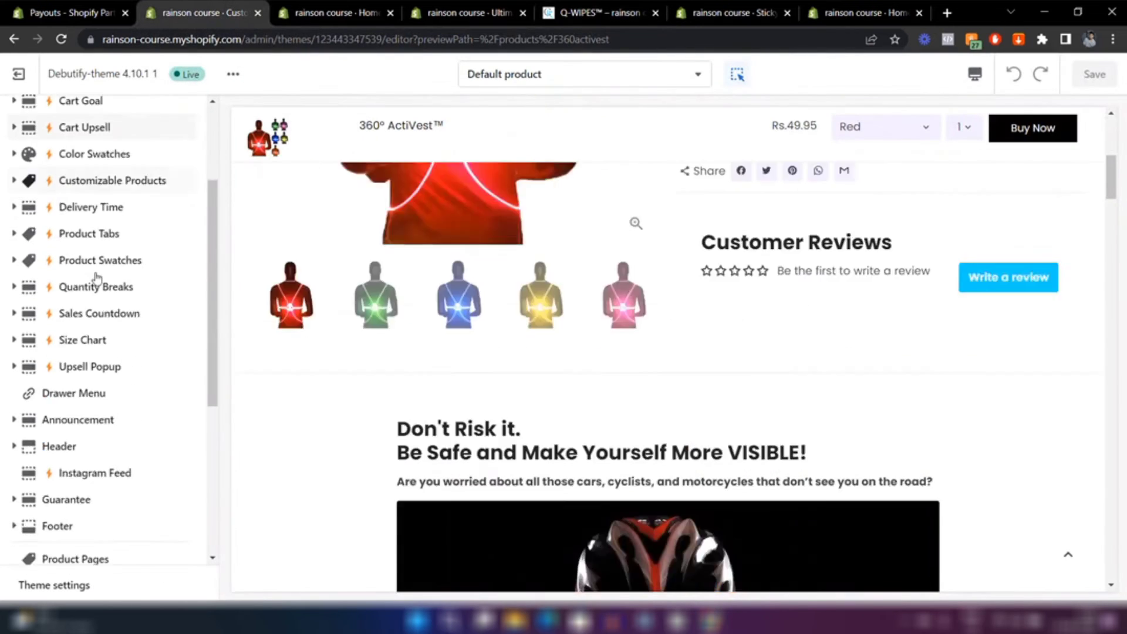
left_click(82, 585)
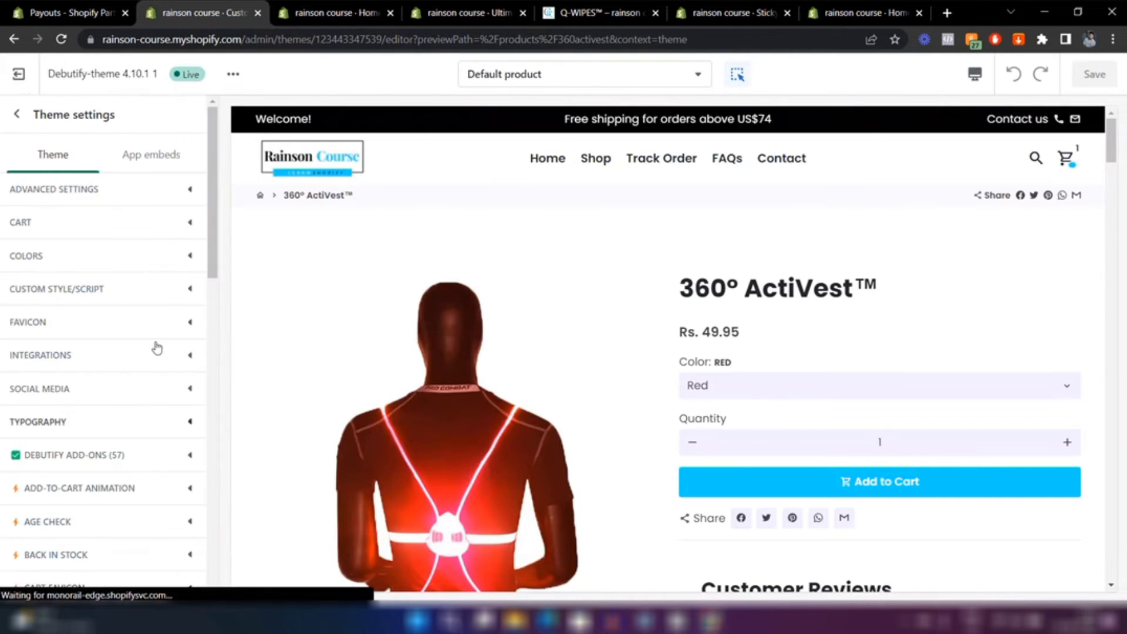
scroll(82, 401, "down", 3)
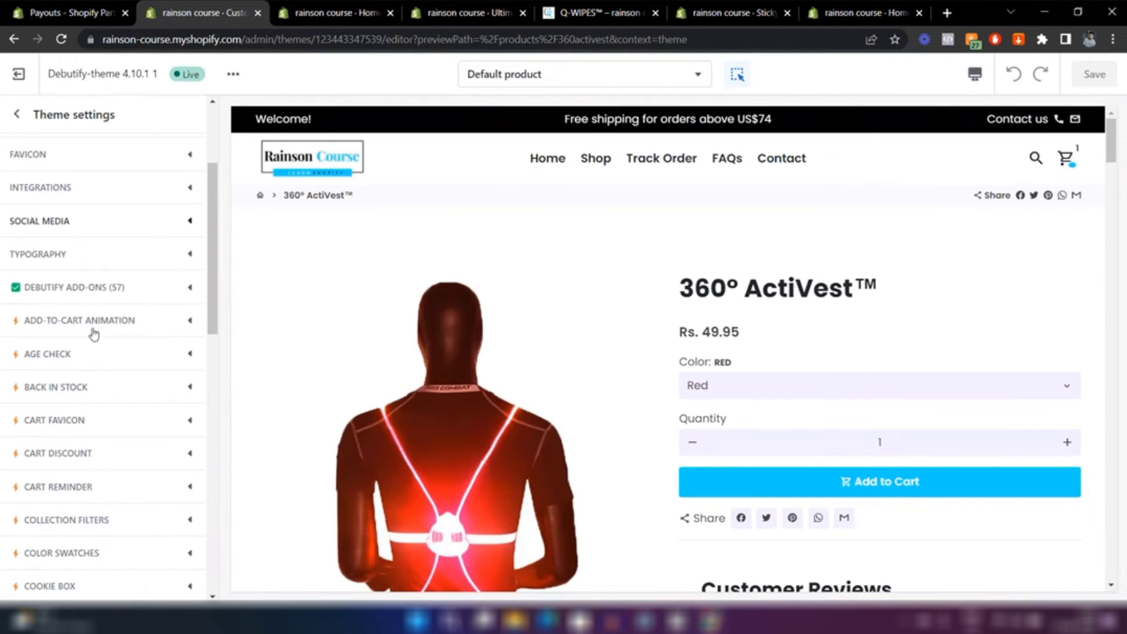
left_click(120, 290)
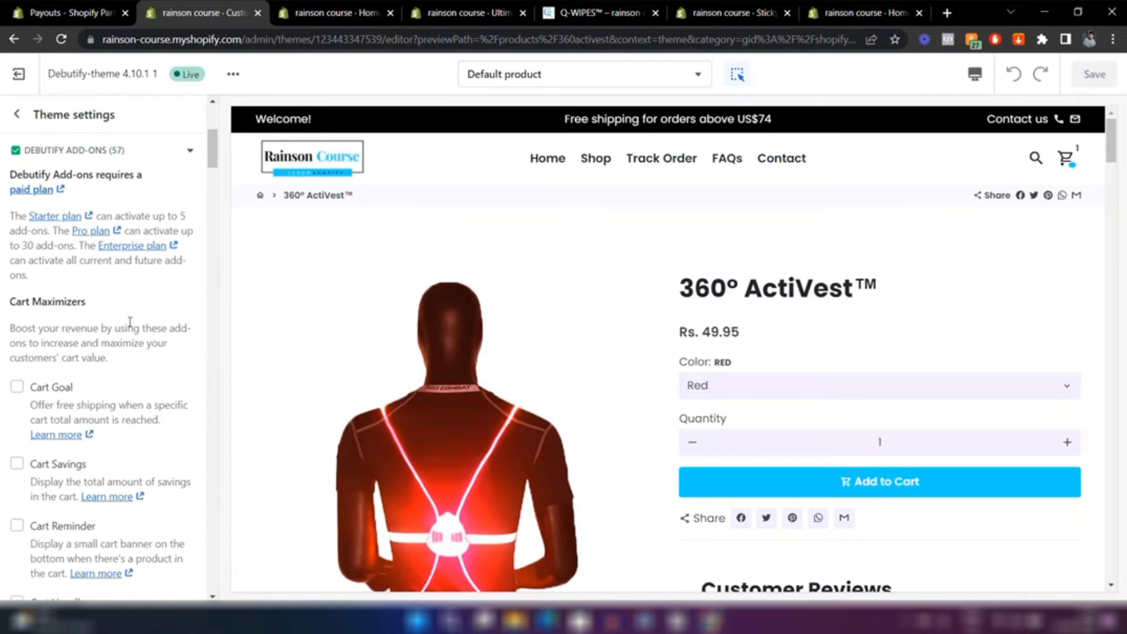
scroll(128, 322, "down", 10)
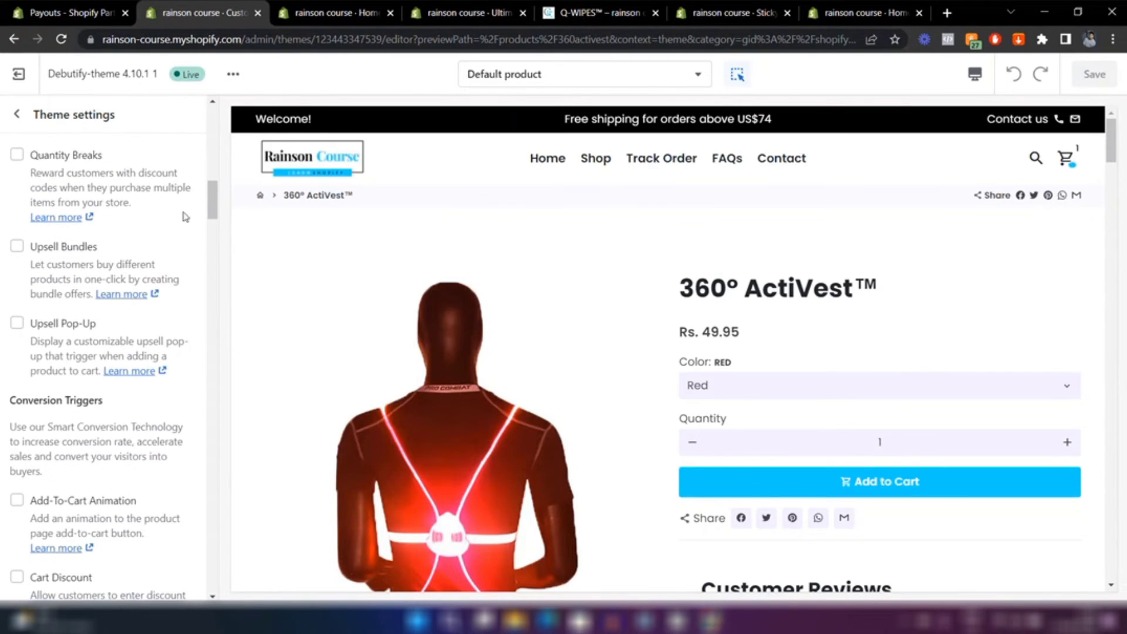
Step: Compare the trust badges on the Q-WIPES product page with the add-ons listed in the theme editor
left_click(598, 10)
scroll(746, 257, "down", 2)
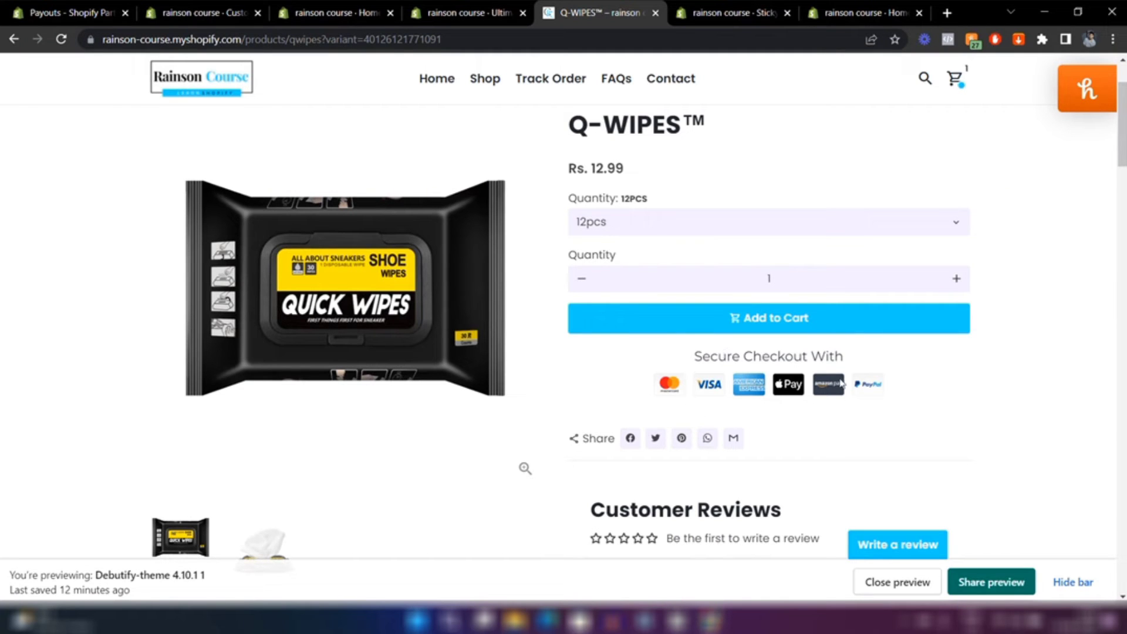
left_click(216, 9)
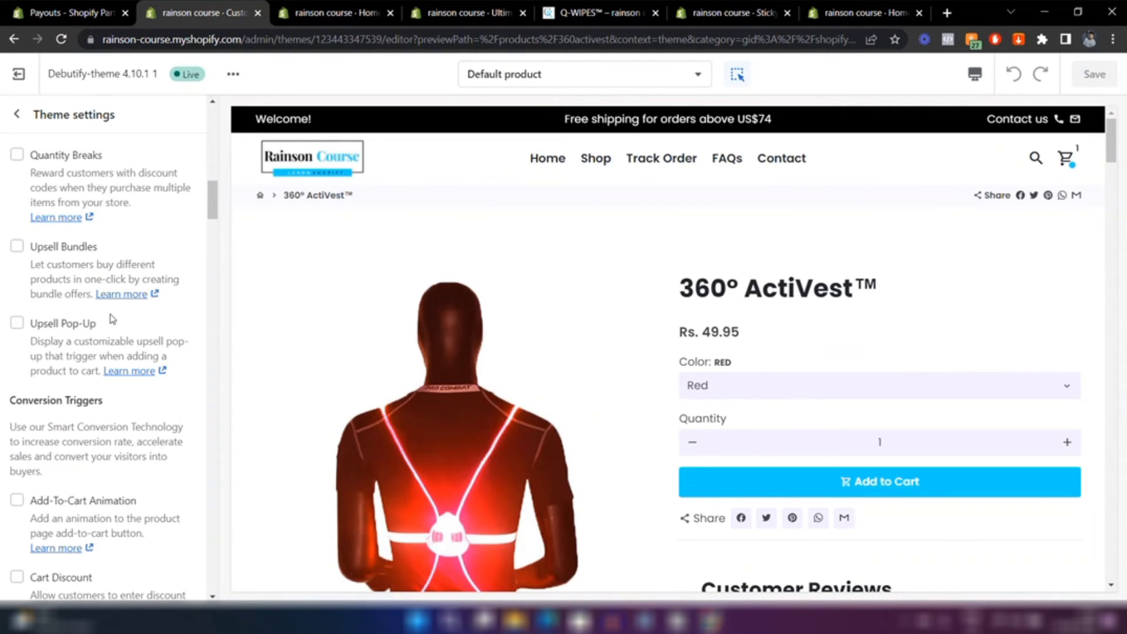
left_click(593, 11)
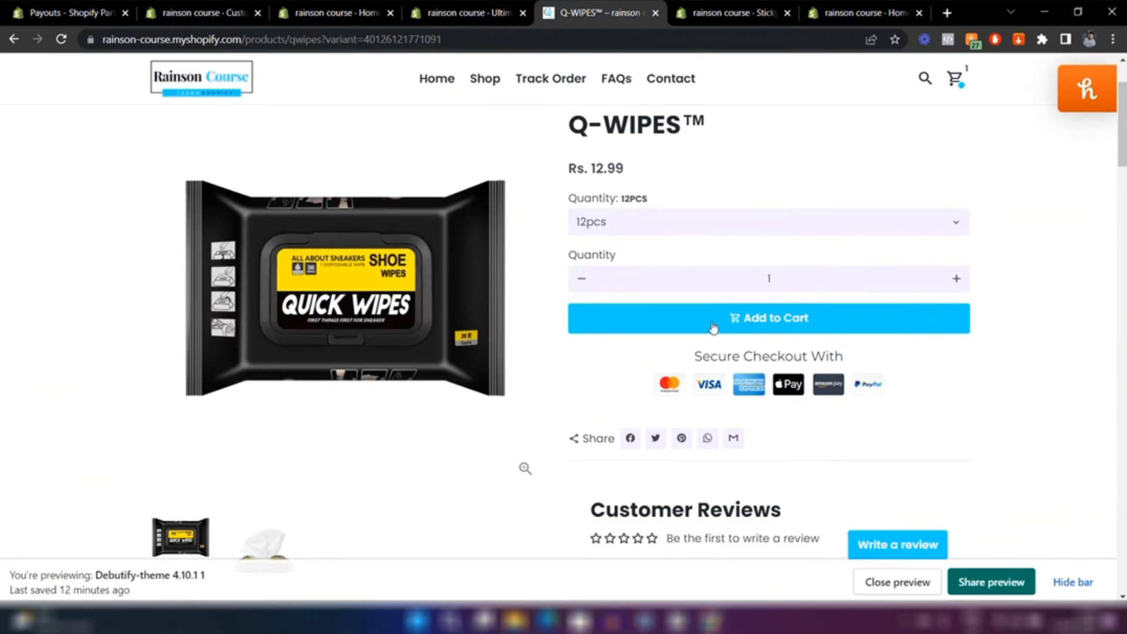
left_click(216, 8)
Step: Examine the Sticky Add-To-Cart and Trust Badge entries among the Debutify add-ons alongside the product page preview
scroll(102, 405, "down", 20)
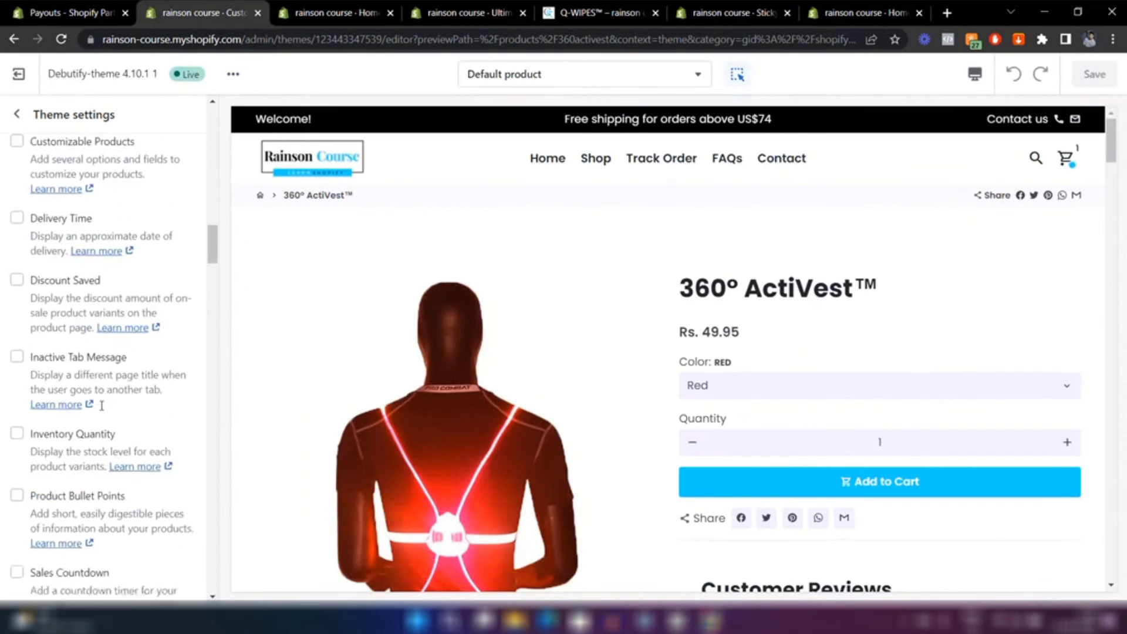
scroll(102, 405, "up", 8)
scroll(100, 397, "down", 2)
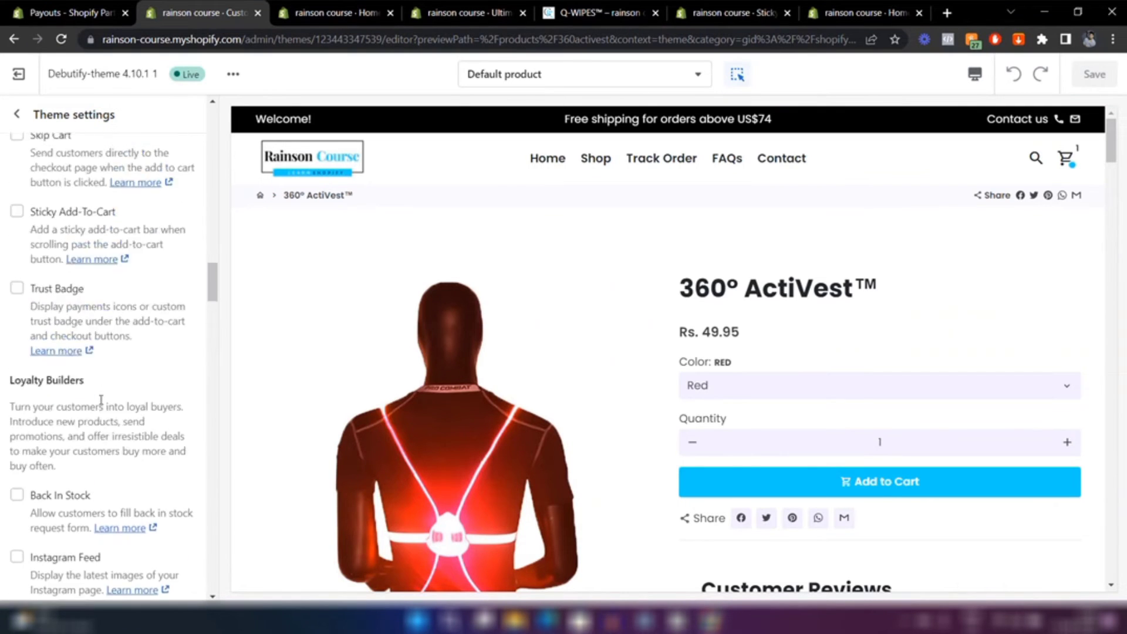
scroll(100, 397, "up", 2)
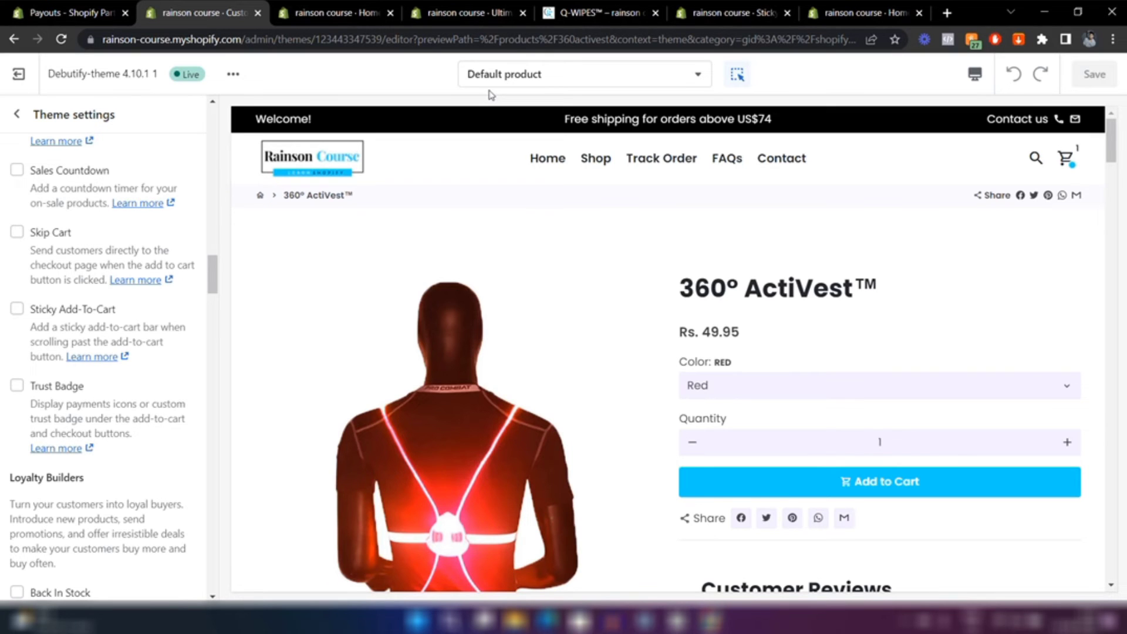
scroll(671, 233, "down", 10)
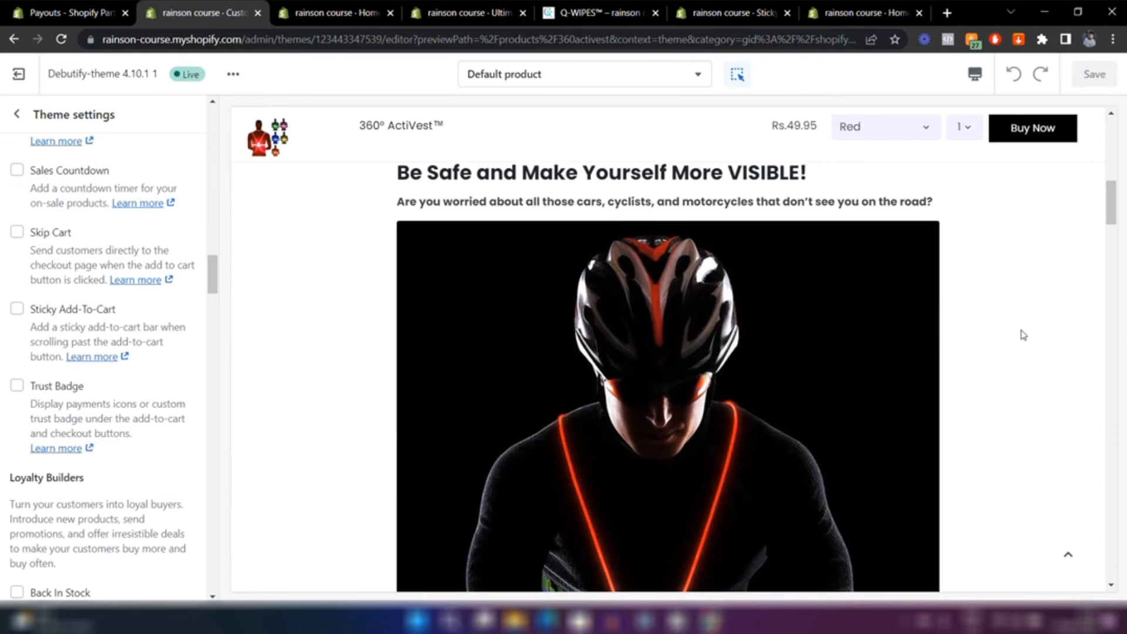
scroll(1023, 334, "down", 8)
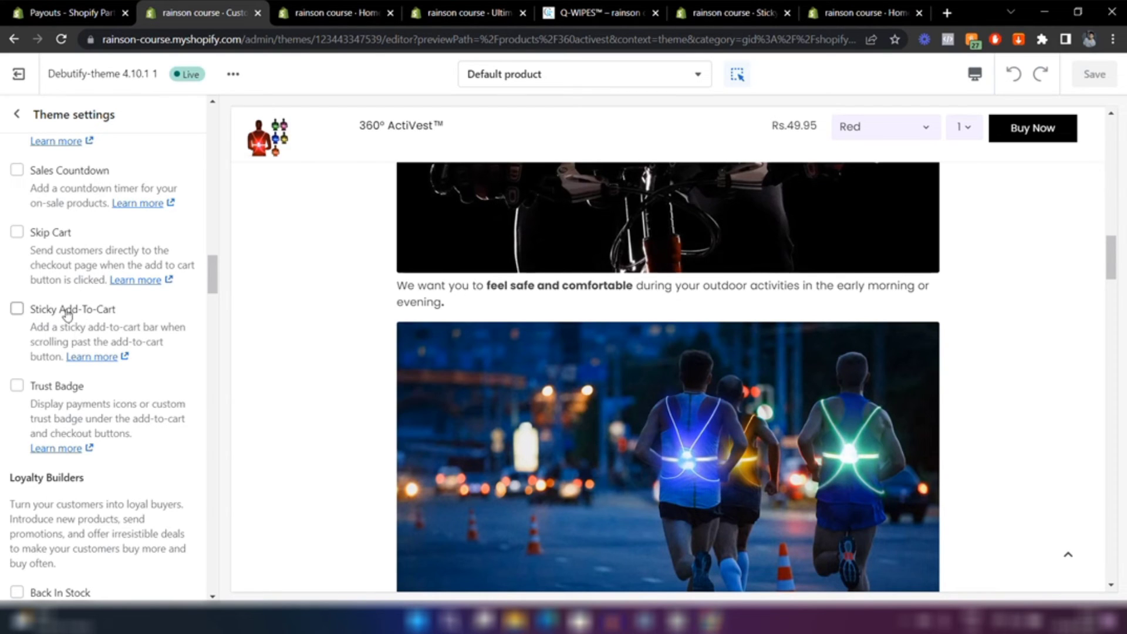
scroll(28, 288, "up", 2)
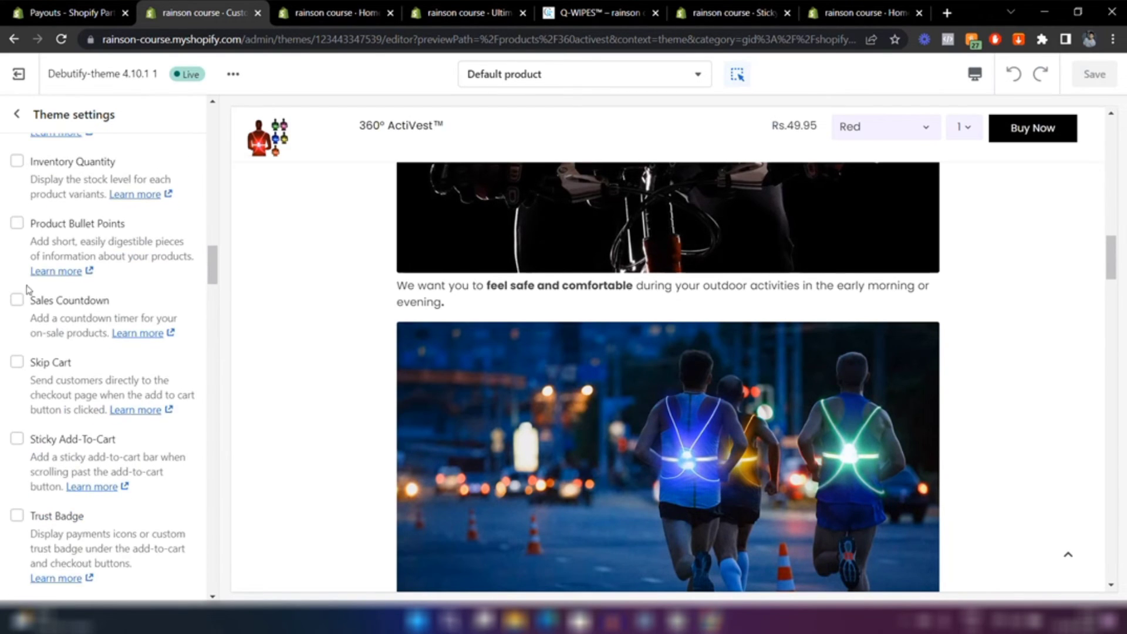
scroll(22, 210, "up", 3)
Step: Return to the theme's section list and review the 360° ActiVest preview from the product details through the description
scroll(732, 258, "down", 3)
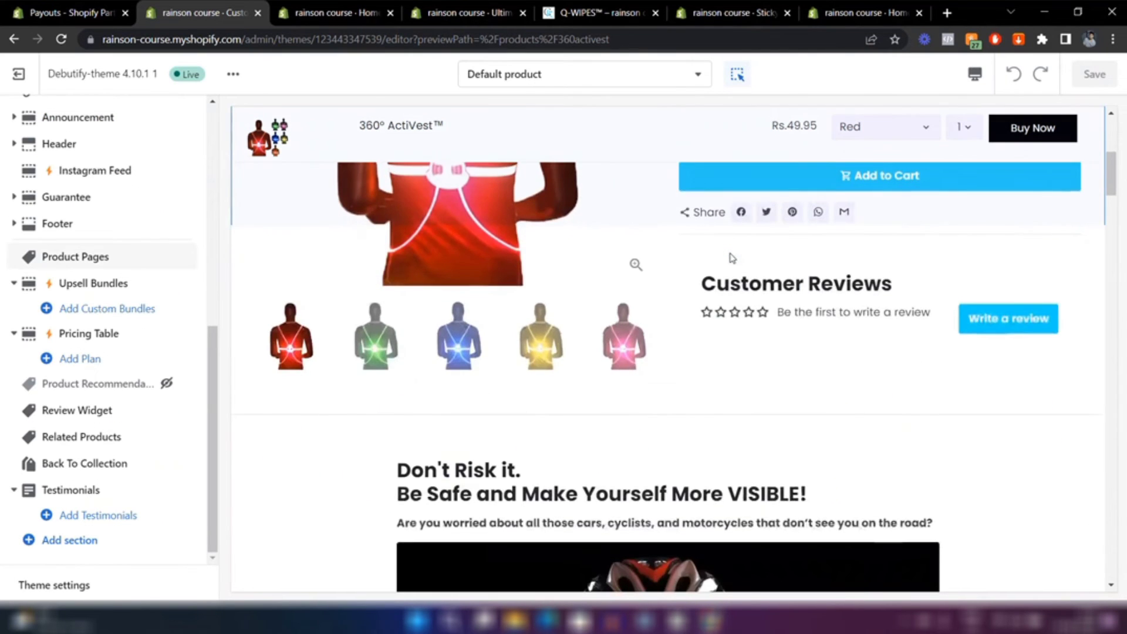
scroll(731, 258, "up", 5)
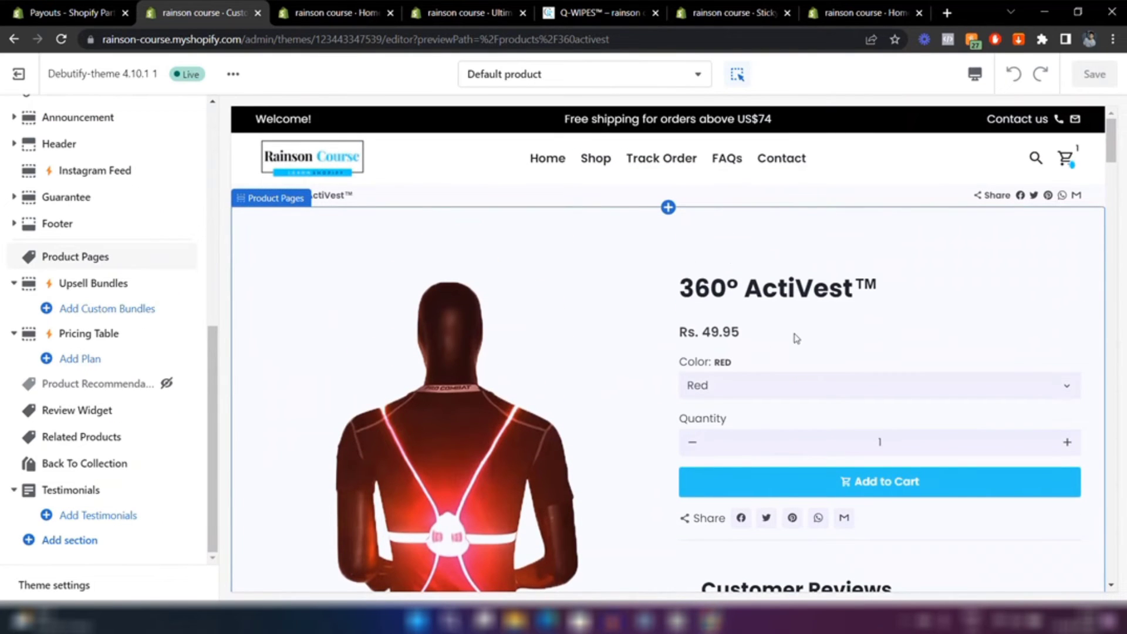
scroll(794, 335, "down", 2)
scroll(796, 337, "down", 8)
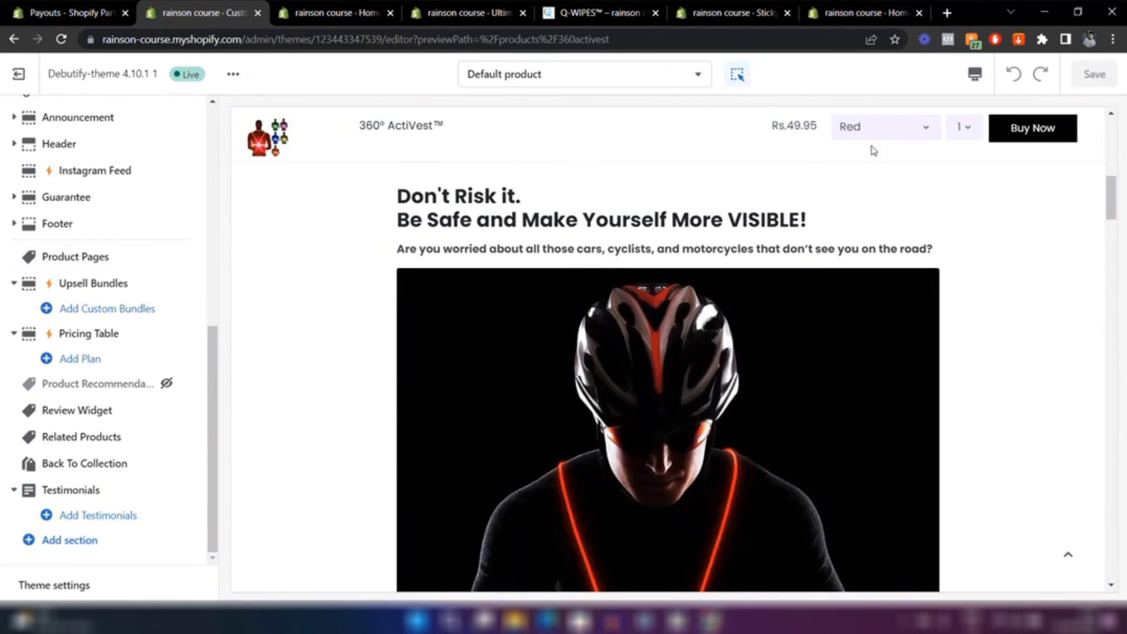
scroll(802, 280, "down", 10)
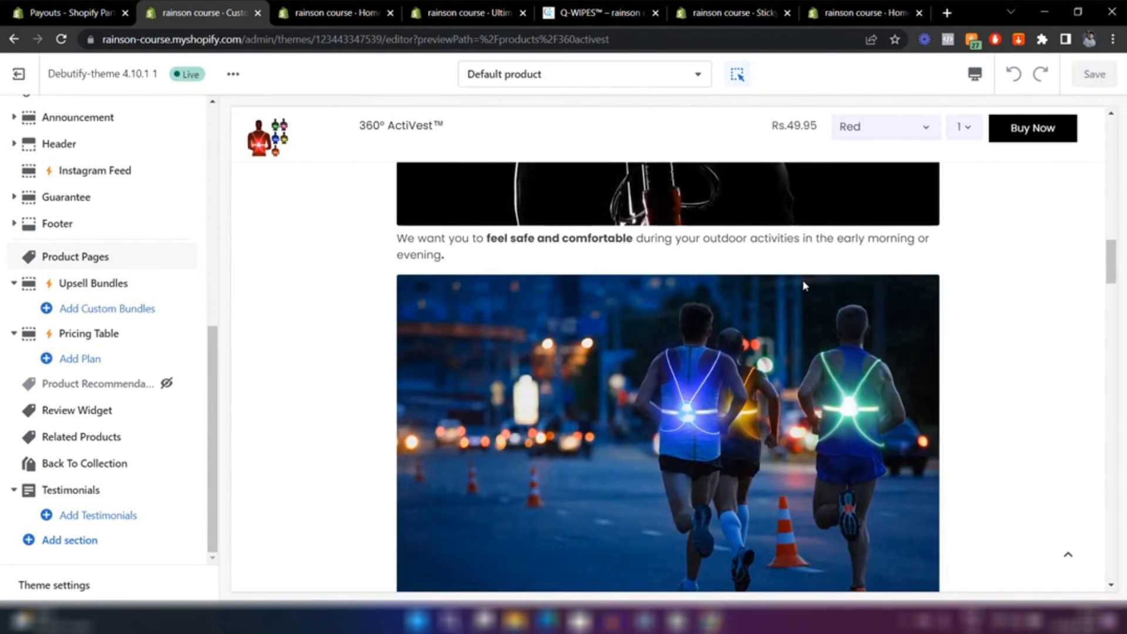
Step: Open the theme settings and review the 360° ActiVest description in the preview from the reflective vest images up to its headline
left_click(87, 585)
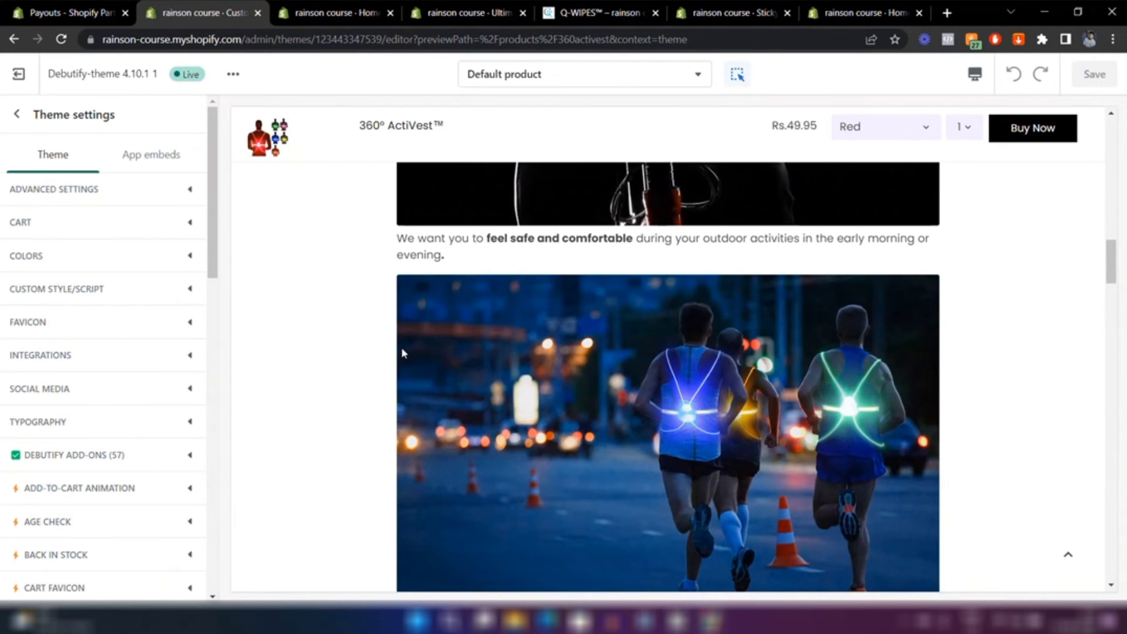
scroll(403, 352, "up", 10)
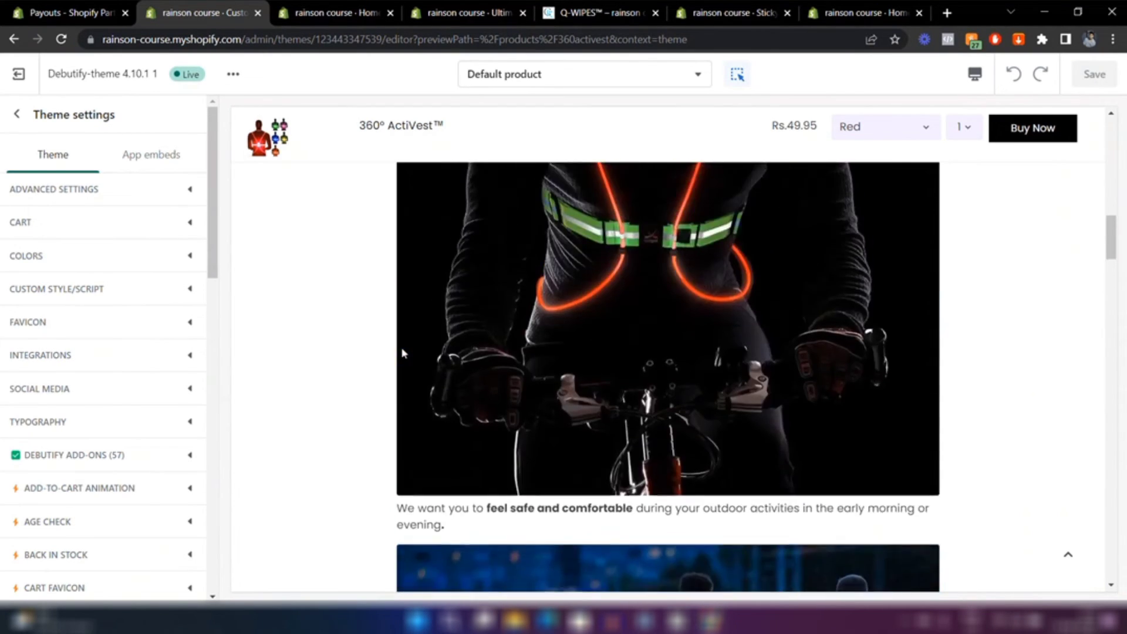
scroll(403, 352, "up", 1)
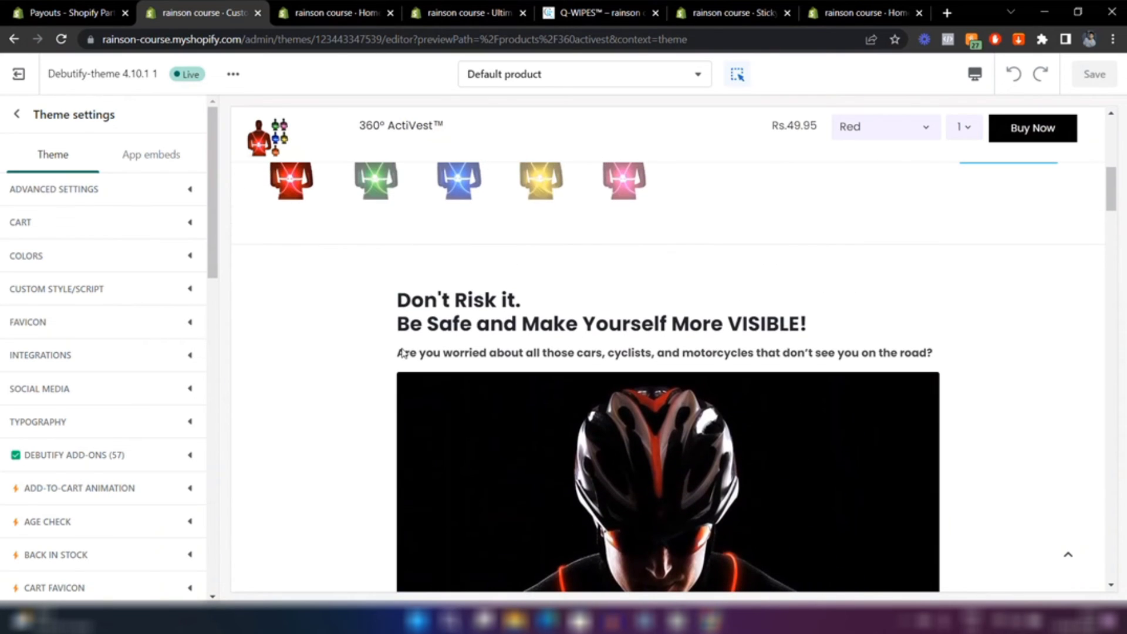
Step: Switch to the store admin, dismiss the recommended apps dialog, and open the Apps and sales channels settings
left_click(331, 12)
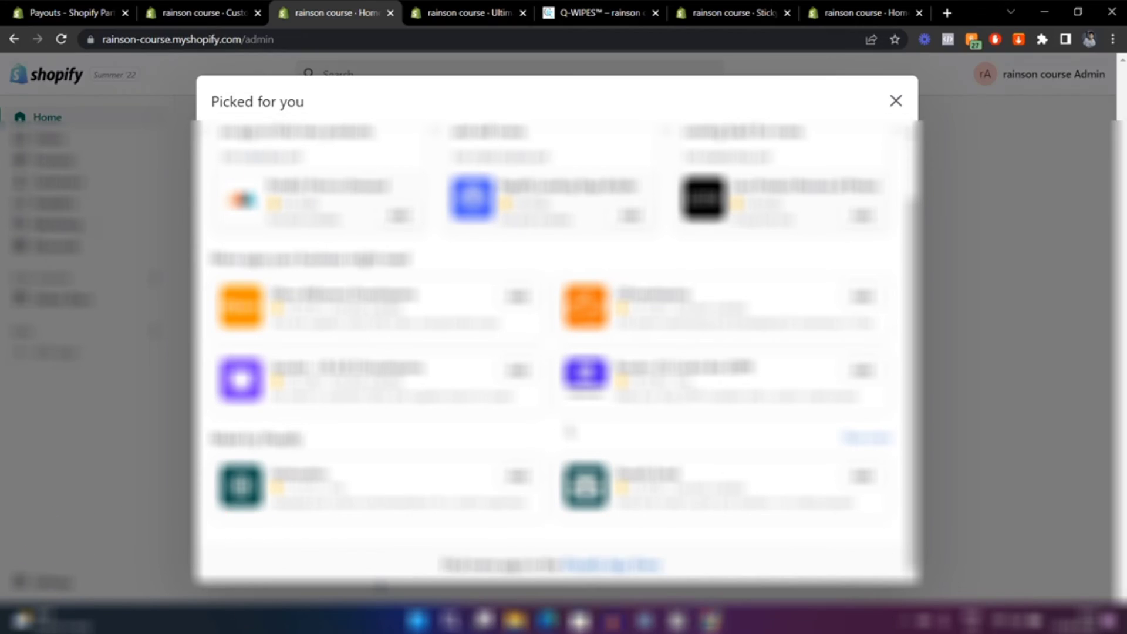
scroll(773, 206, "up", 1)
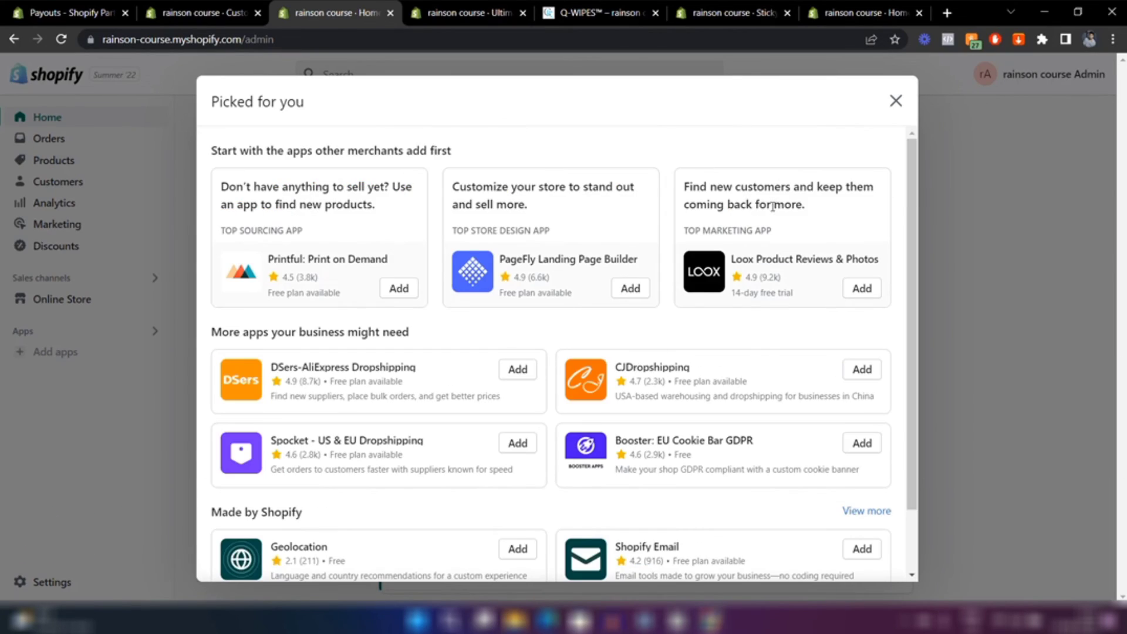
left_click(895, 102)
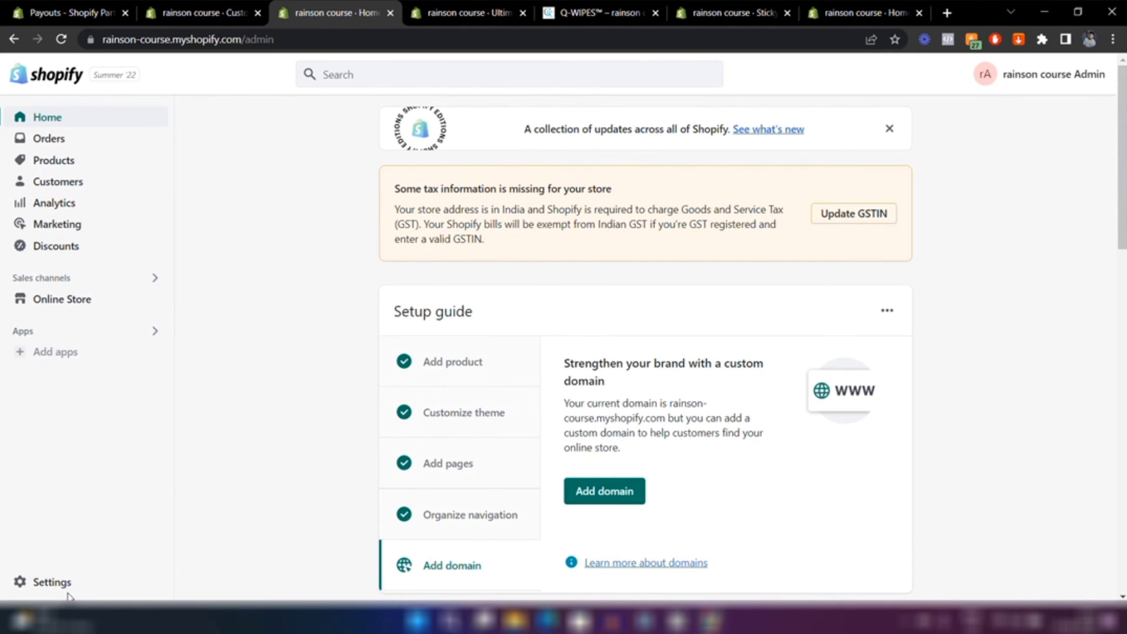
left_click(47, 582)
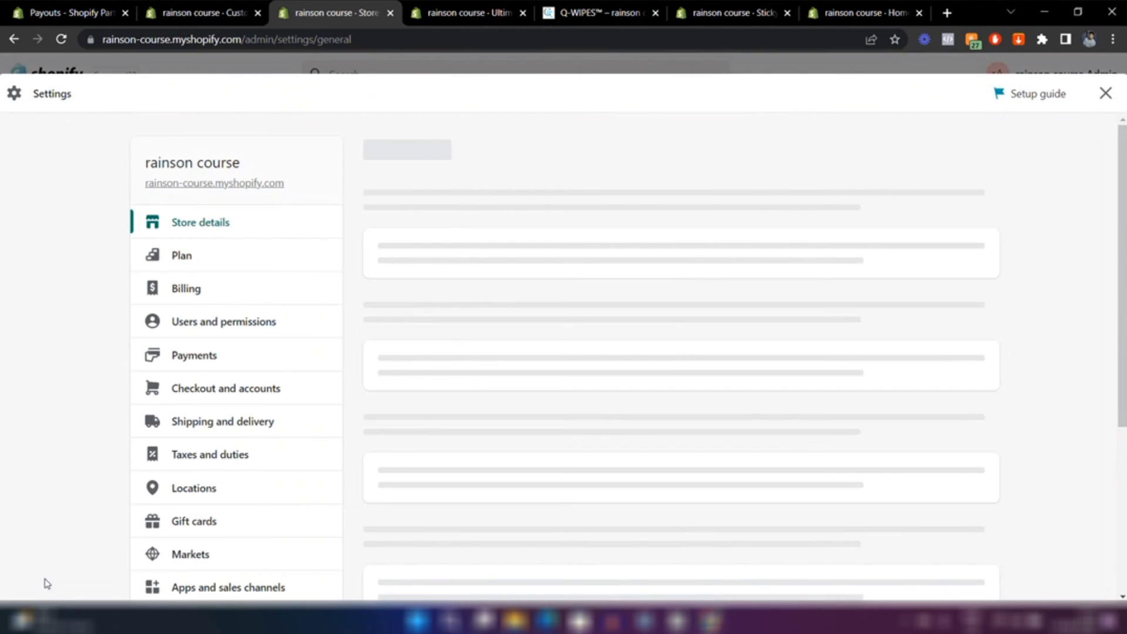
scroll(227, 377, "down", 3)
scroll(217, 377, "down", 1)
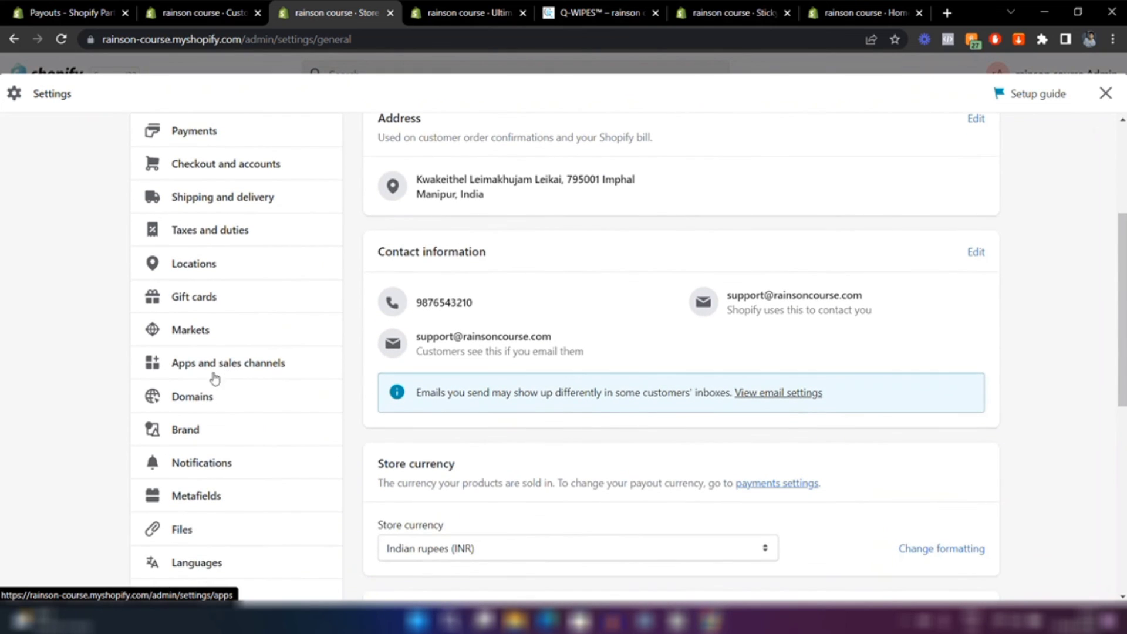
left_click(232, 360)
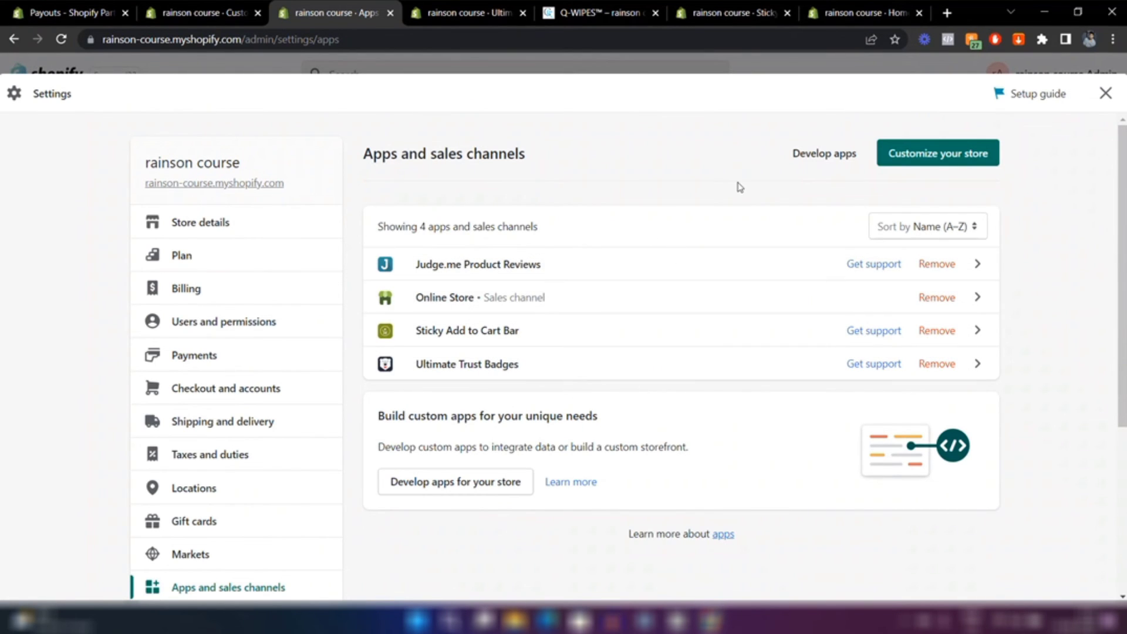
Step: Go to the Shopify App Store with the existing account and search for "currency converter"
left_click(948, 156)
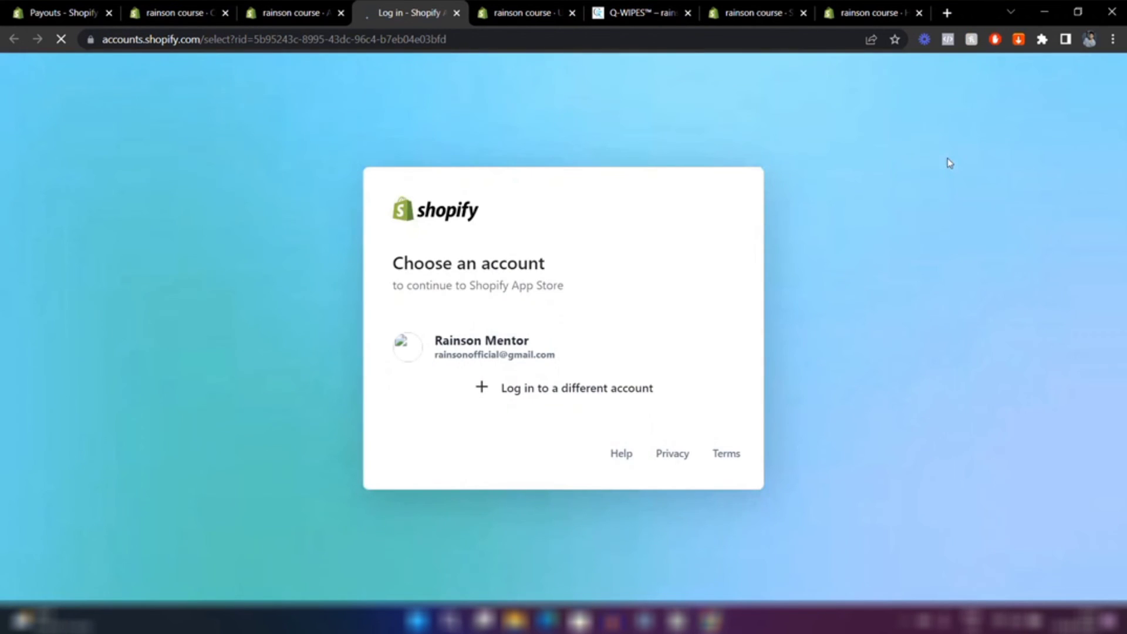
left_click(459, 346)
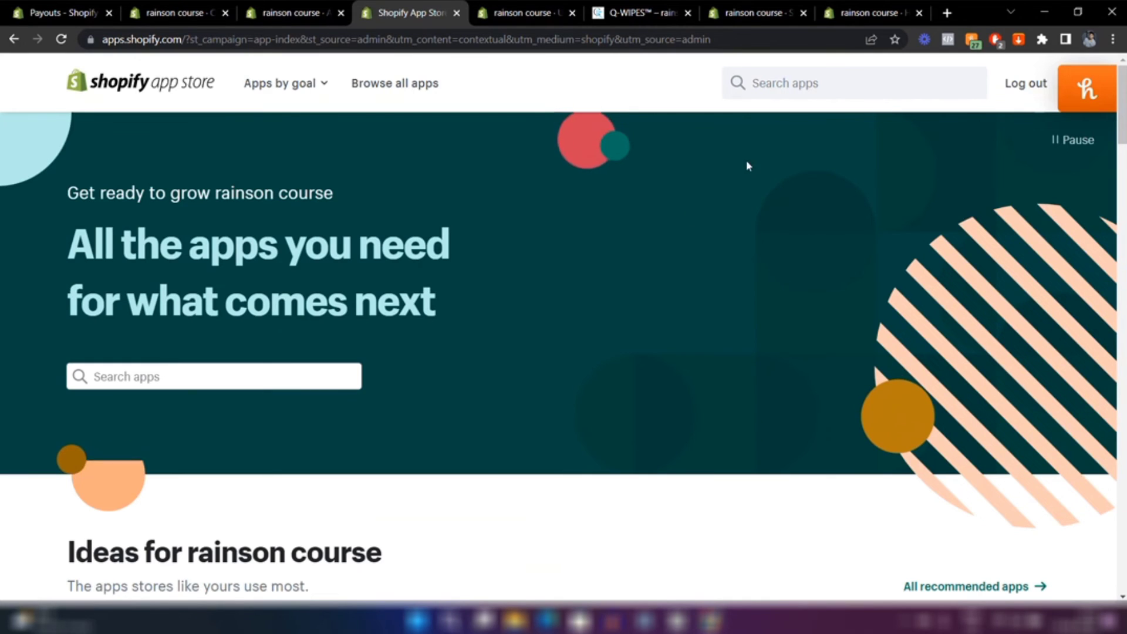
left_click(803, 83)
type("currency")
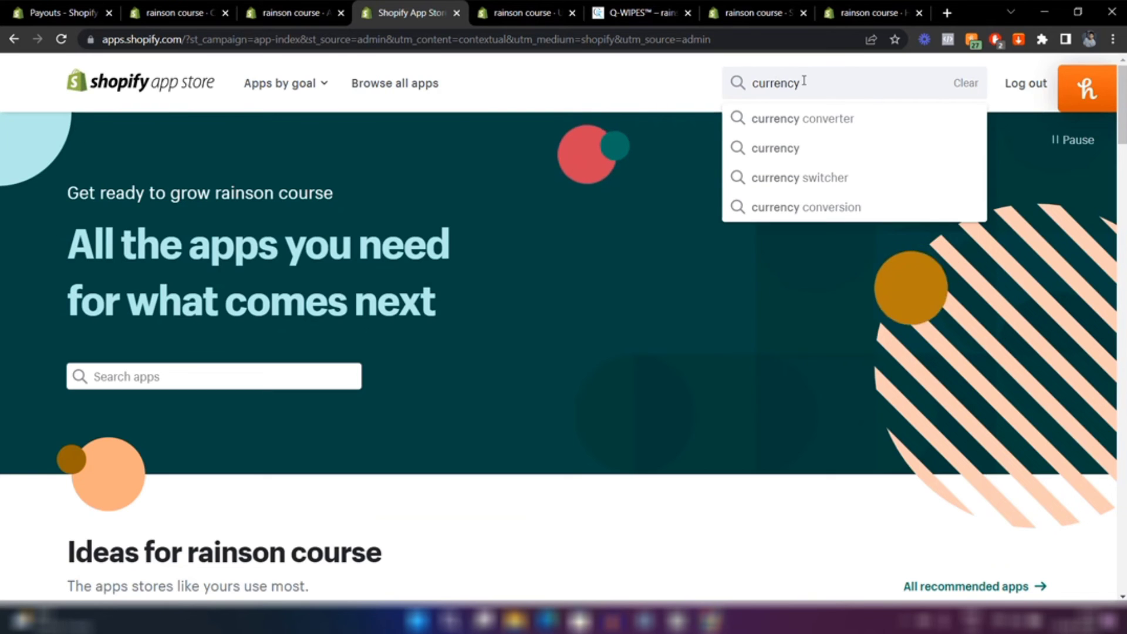
key("Down")
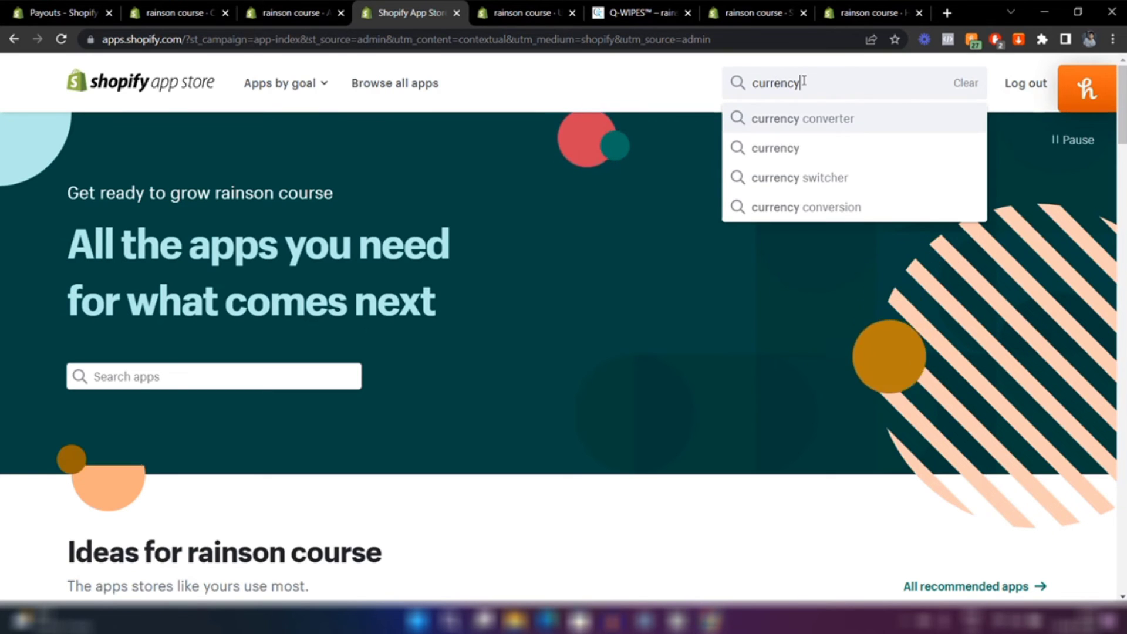
key("Return")
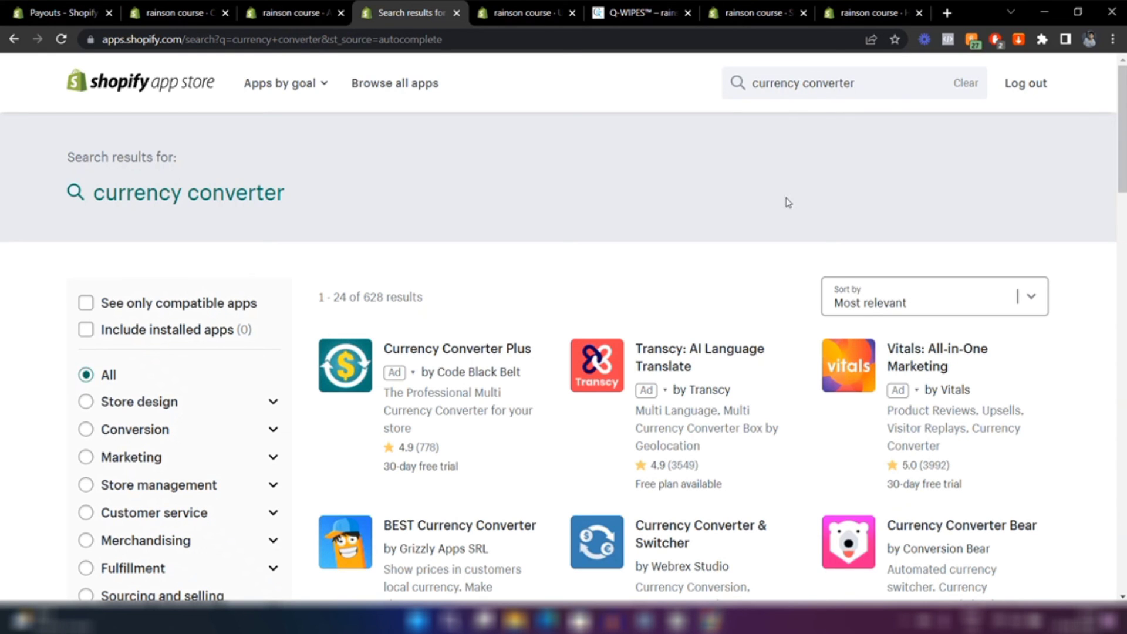
Step: Examine the currency converter apps in the search results, comparing their descriptions, ratings and pricing
scroll(787, 202, "down", 5)
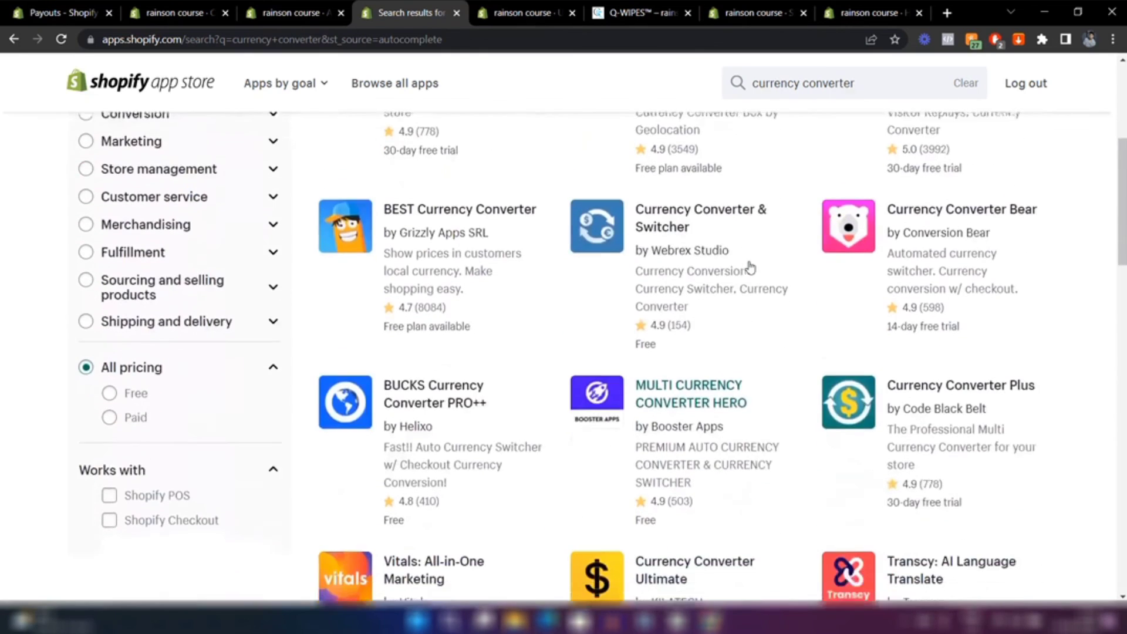
scroll(750, 266, "down", 2)
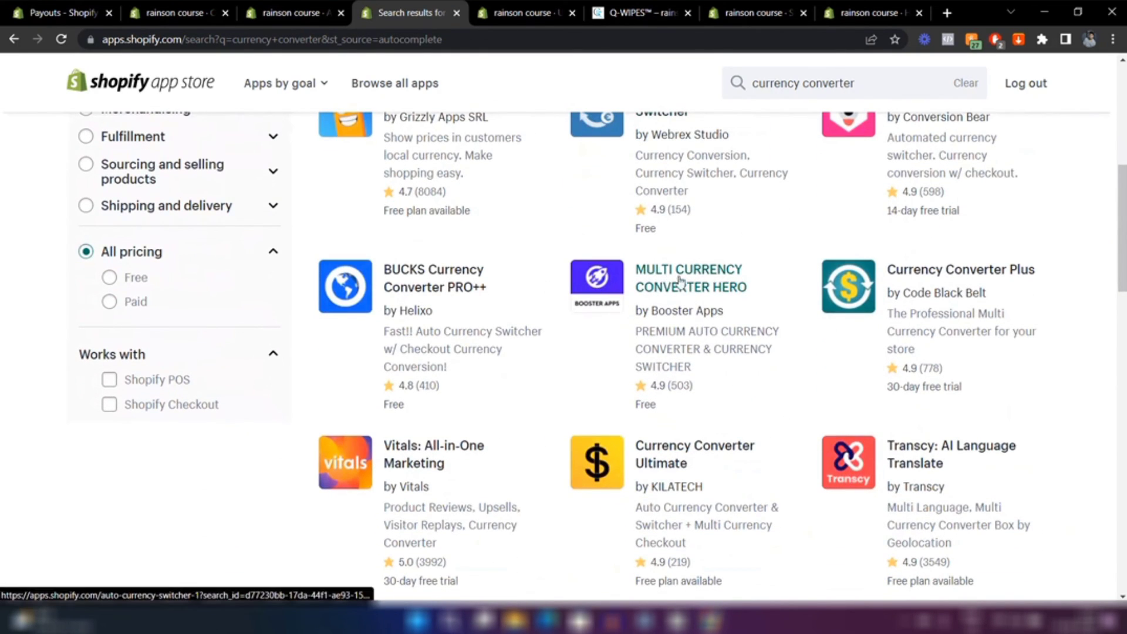
scroll(674, 329, "up", 2)
scroll(675, 328, "down", 2)
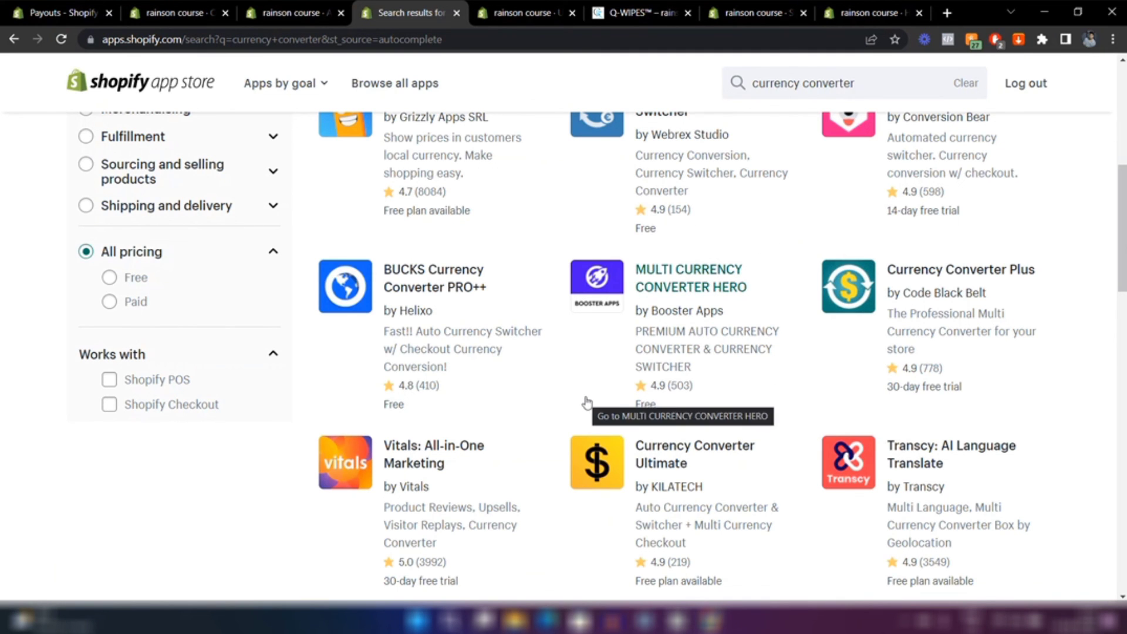
scroll(584, 403, "up", 4)
scroll(586, 402, "down", 3)
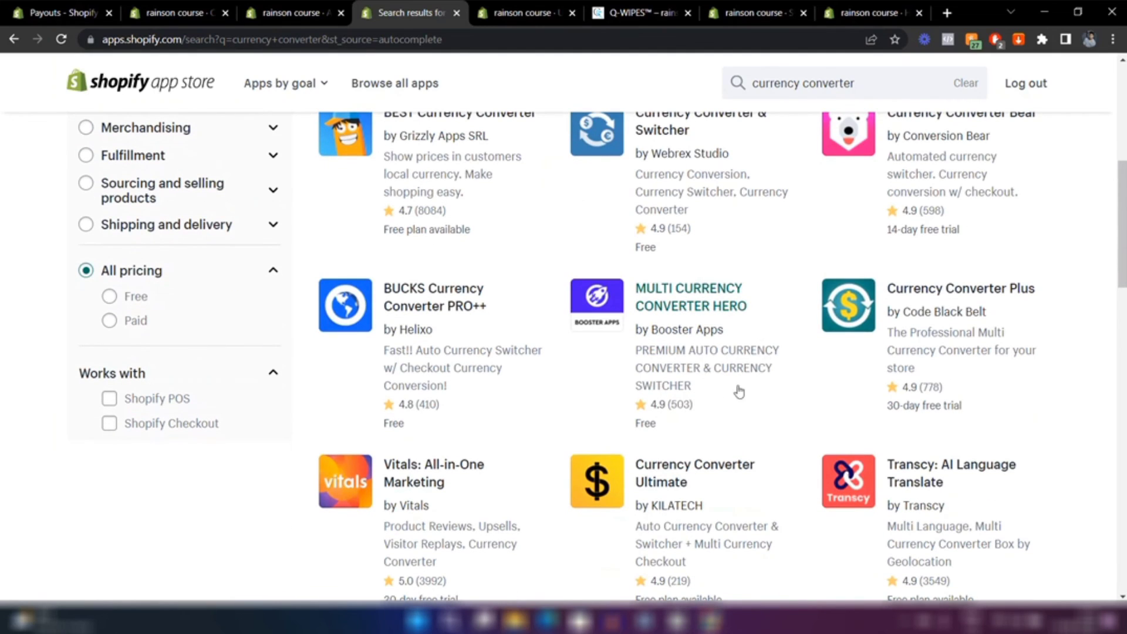
scroll(637, 328, "up", 4)
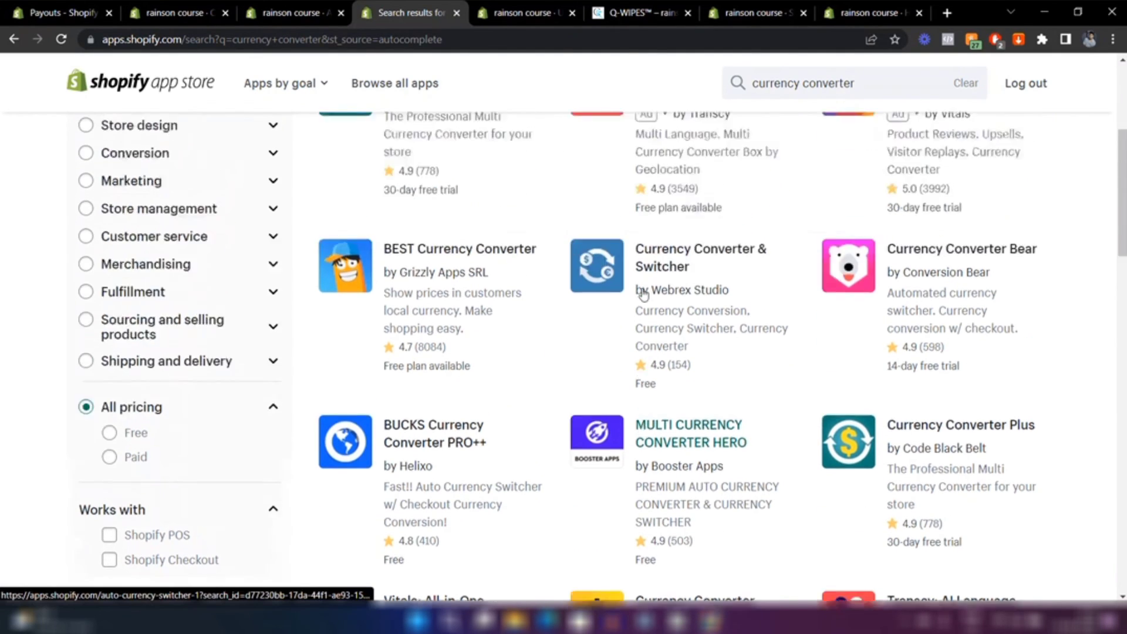
scroll(642, 287, "down", 3)
scroll(644, 294, "up", 5)
scroll(643, 294, "up", 3)
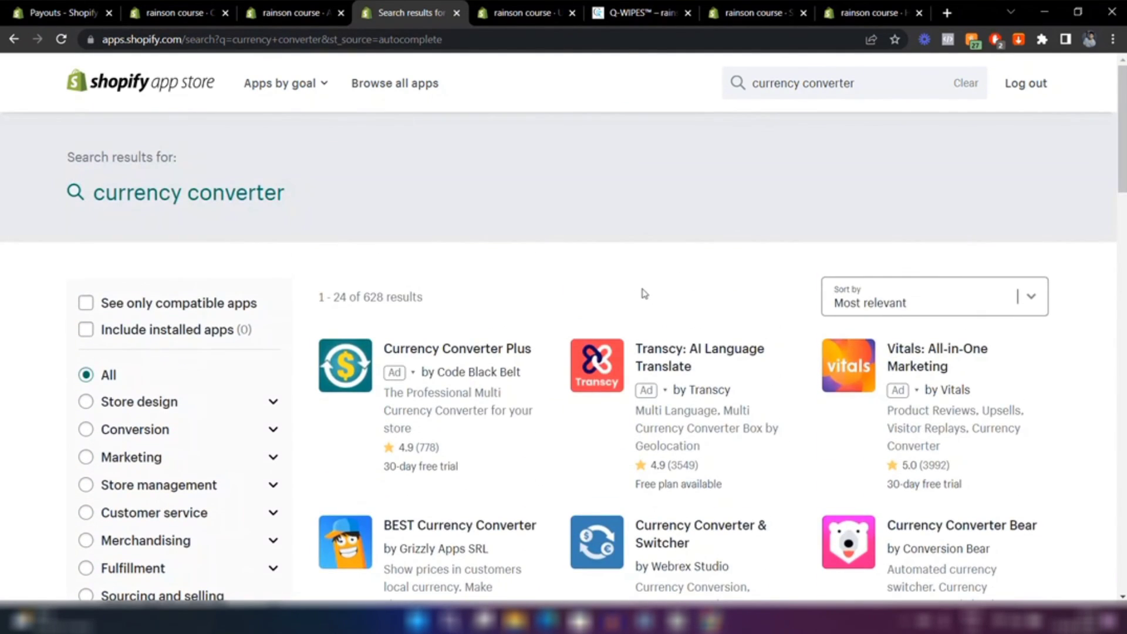